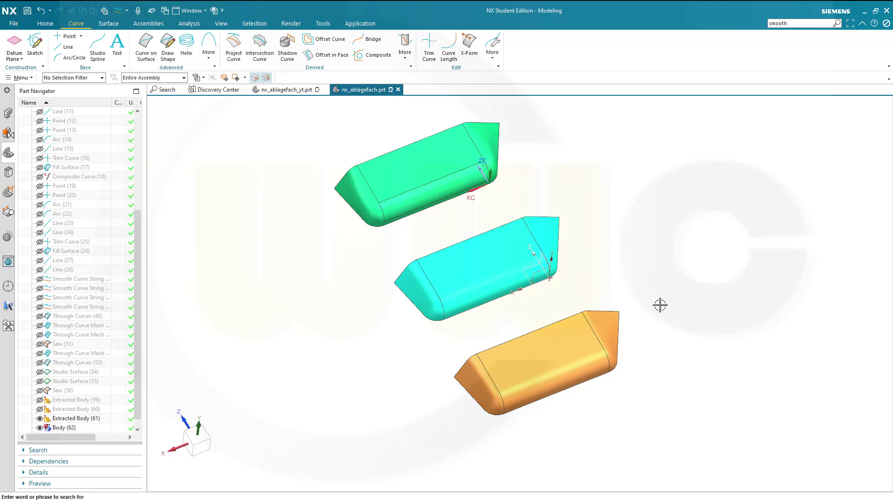
- Switch to the nx_ablagefach_yt.prt part containing the two end profile curves
middle_click_drag(655, 300, 668, 269)
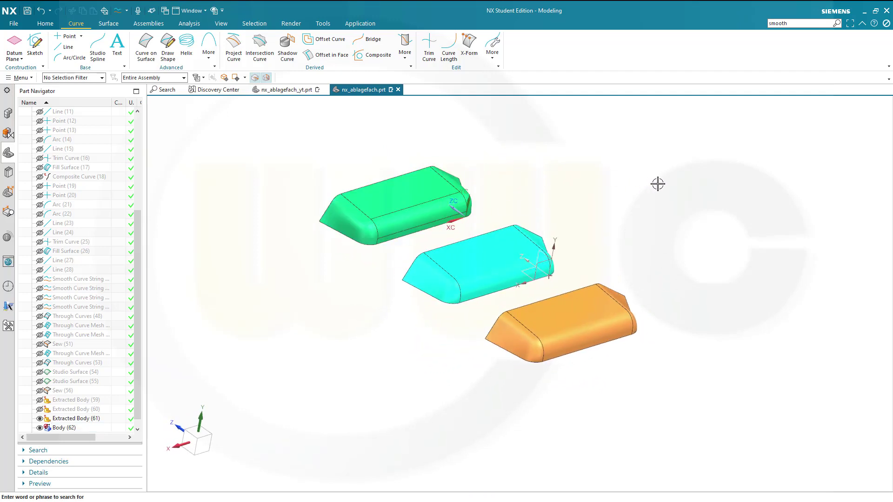
middle_click_drag(655, 191, 598, 191)
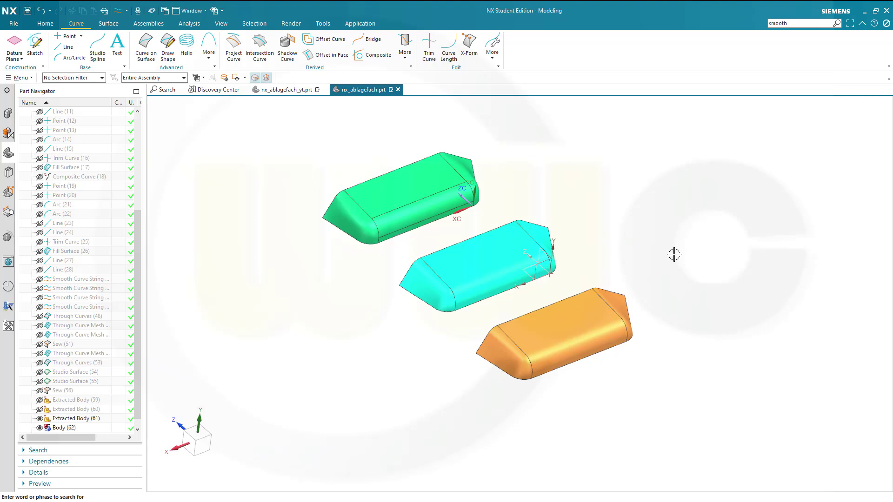
left_click(286, 89)
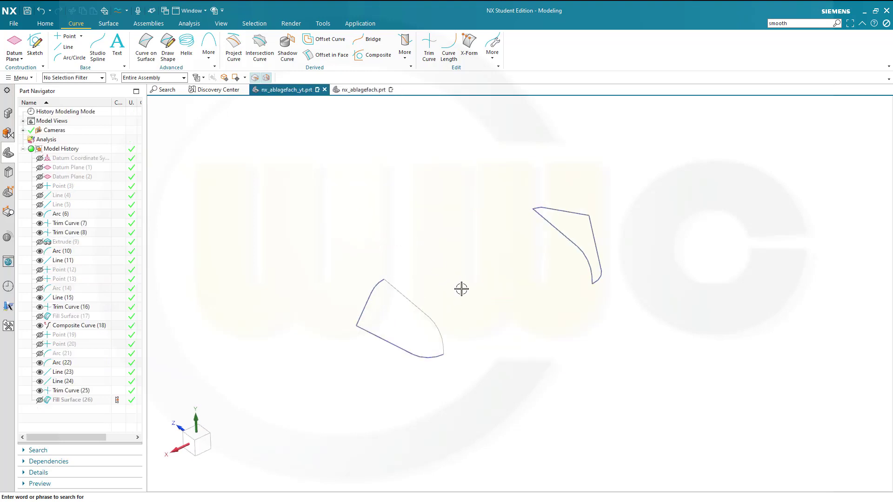
scroll(468, 300, "down", 1)
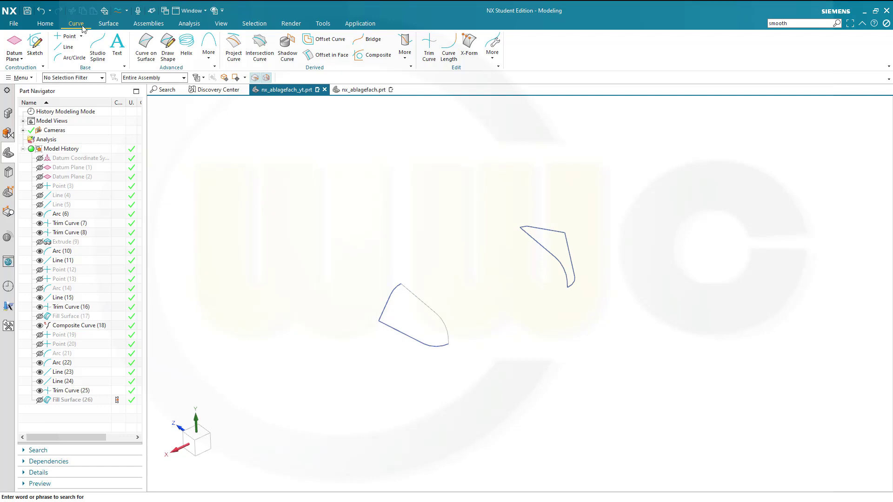
- Start a line at the end point of the front profile's upper arc, using the End Point option
left_click(65, 47)
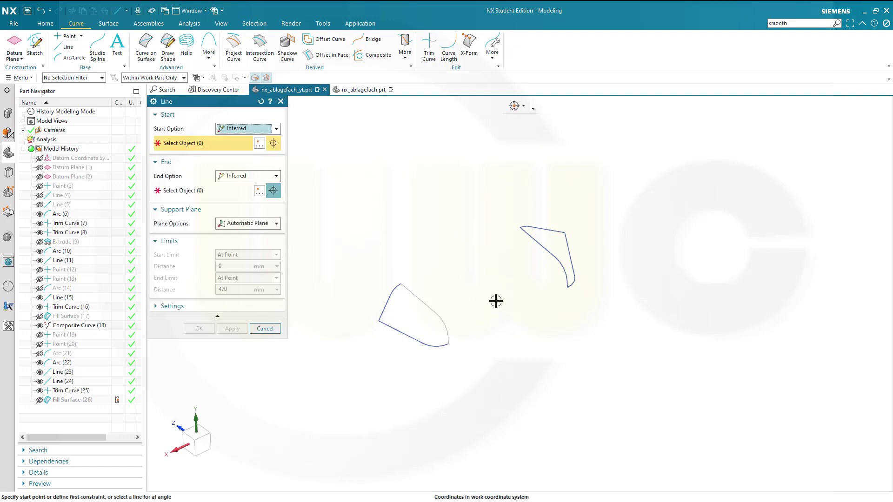
left_click(259, 144)
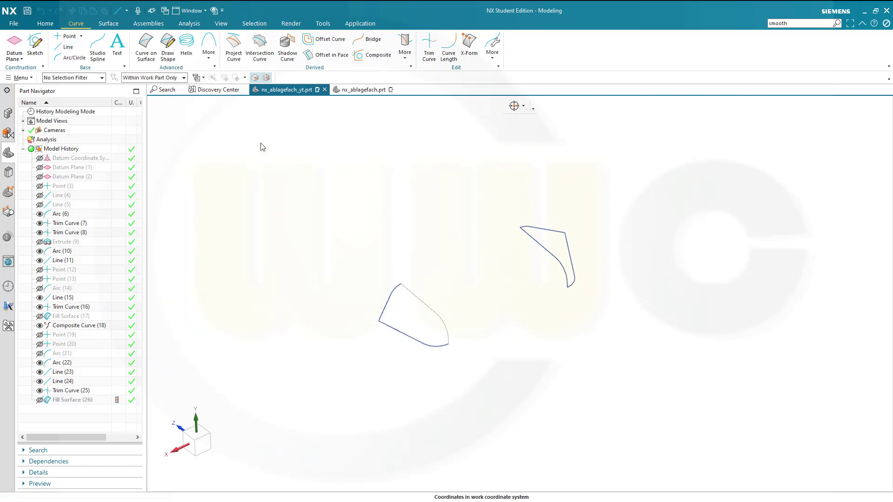
left_click(275, 120)
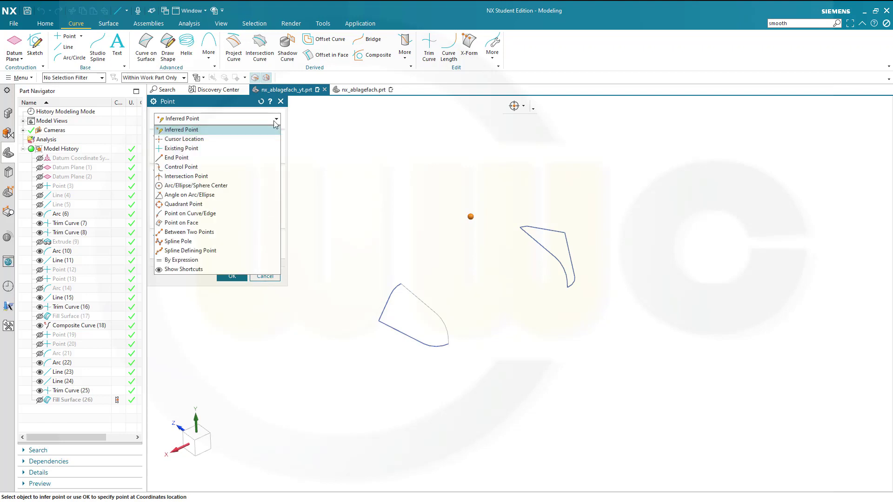
left_click(214, 158)
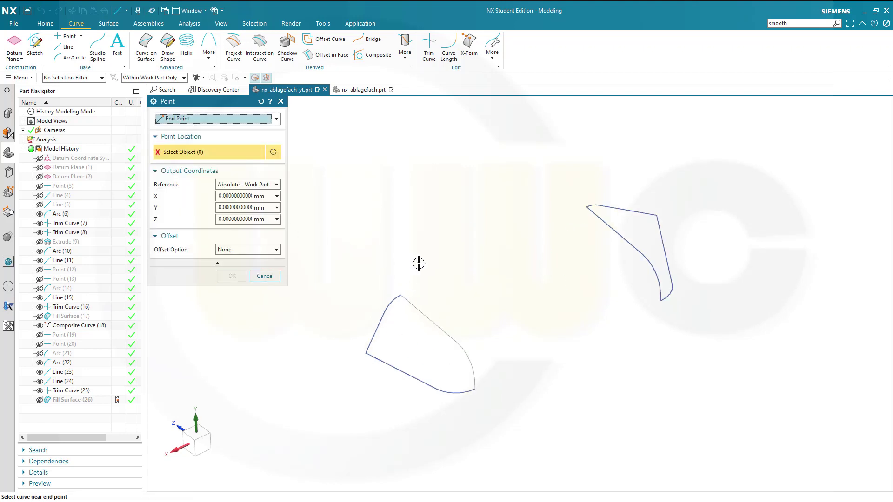
scroll(419, 263, "down", 4)
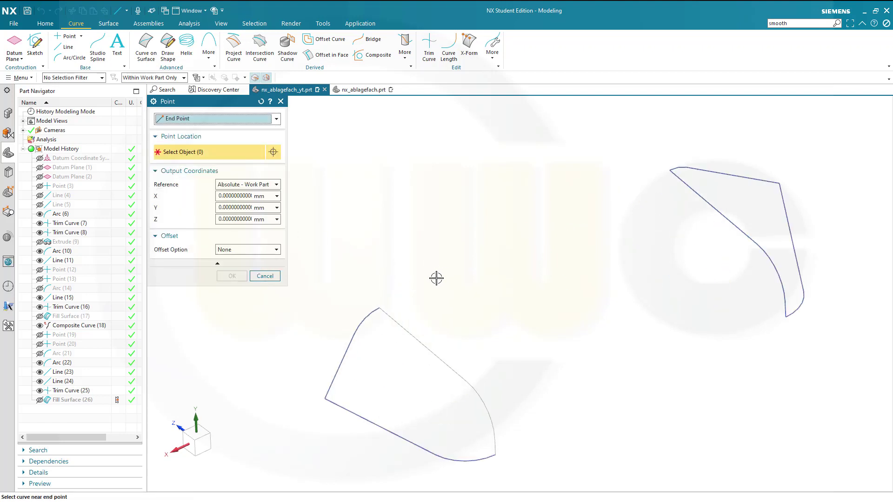
left_click(373, 311)
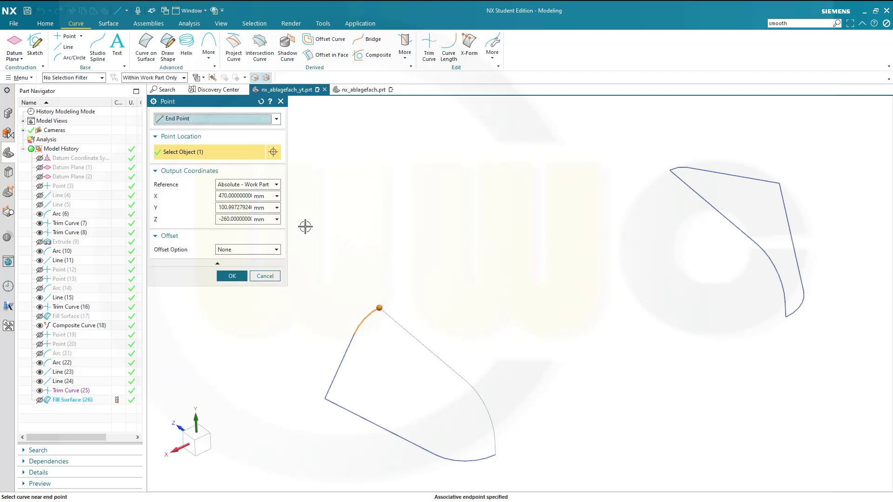
left_click(232, 276)
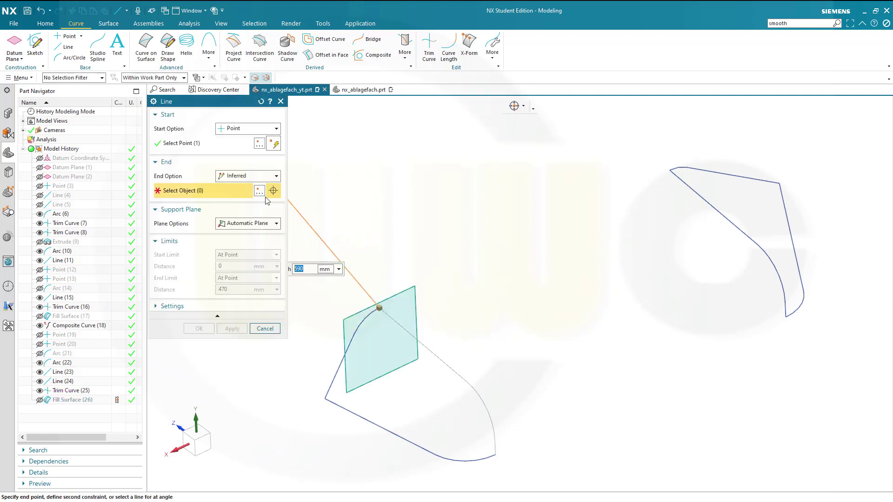
- Set the line's end to the matching upper arc end point on the rear profile, using the End Point option
left_click(261, 195)
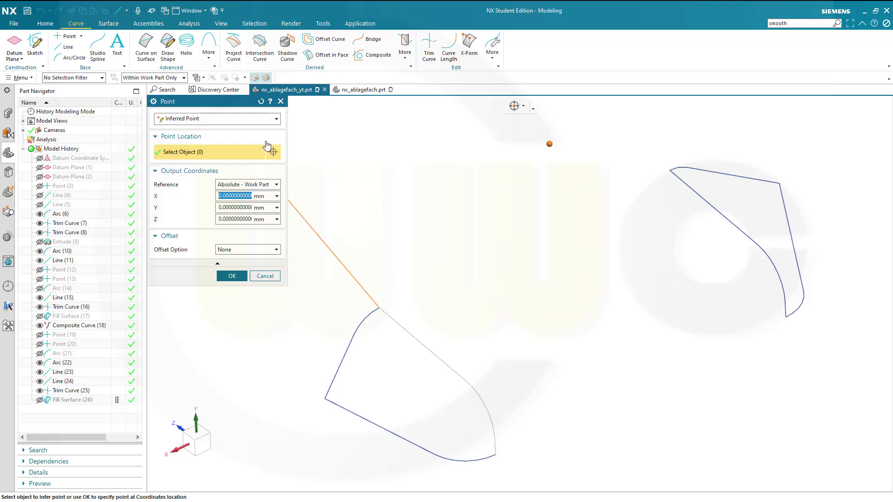
left_click(276, 119)
left_click(186, 158)
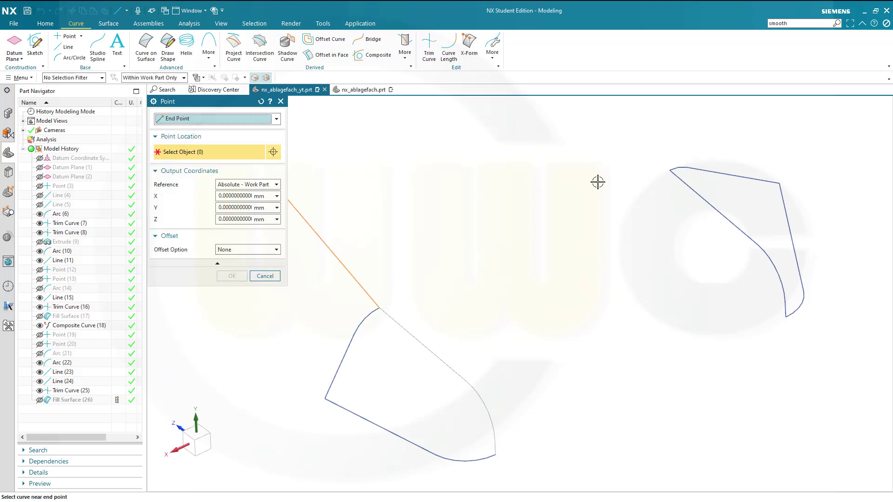
left_click(675, 162)
left_click(232, 275)
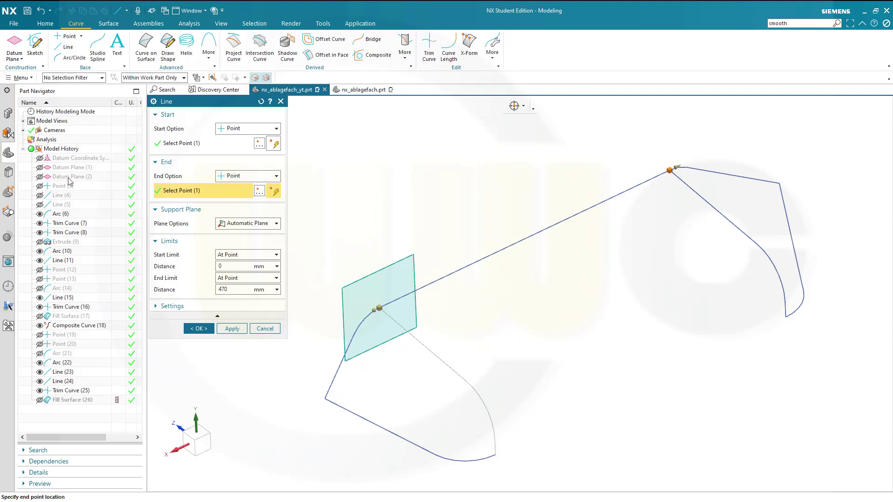
- Show Datum Plane (1), use it as the upper line's support plane, create the line and hide the plane
left_click(40, 178)
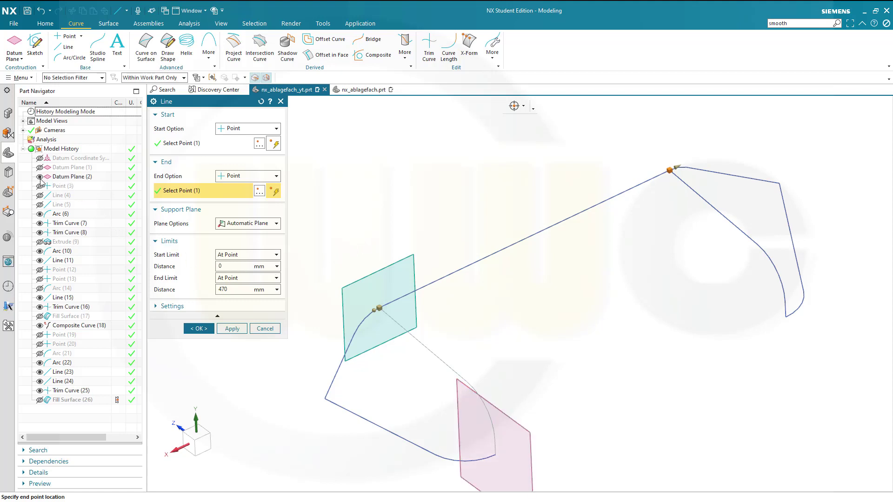
left_click(40, 178)
left_click(41, 169)
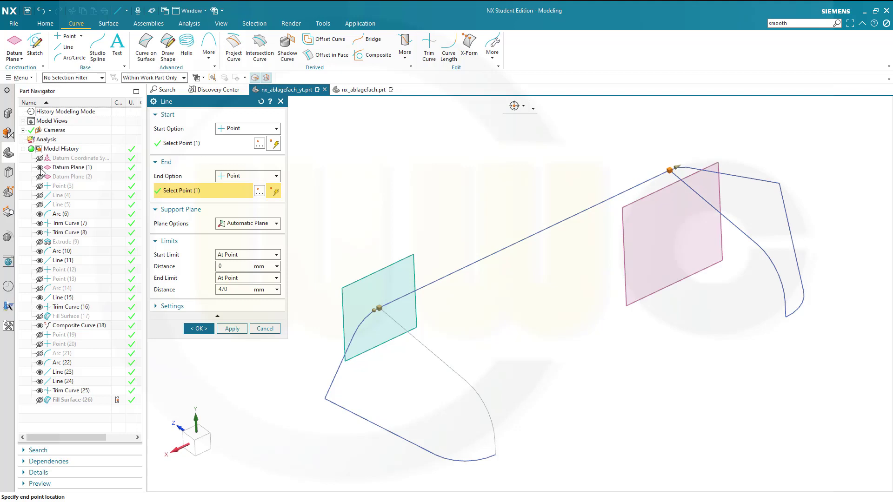
left_click(277, 224)
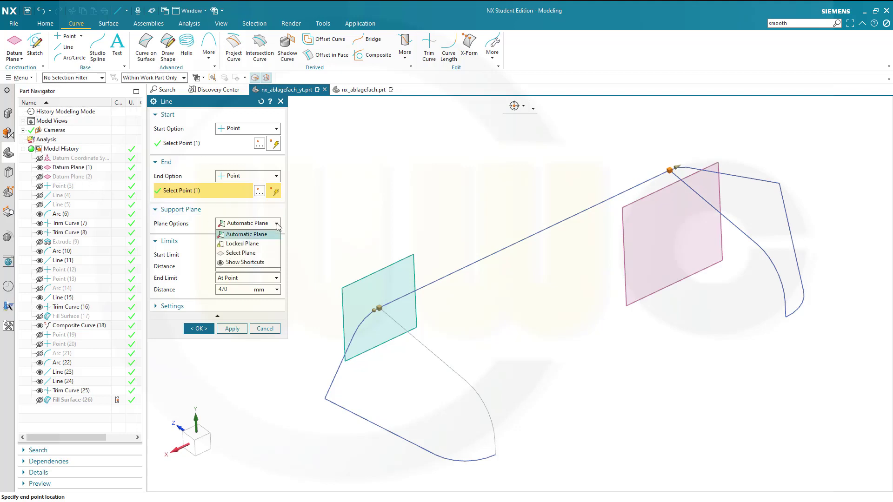
left_click(252, 253)
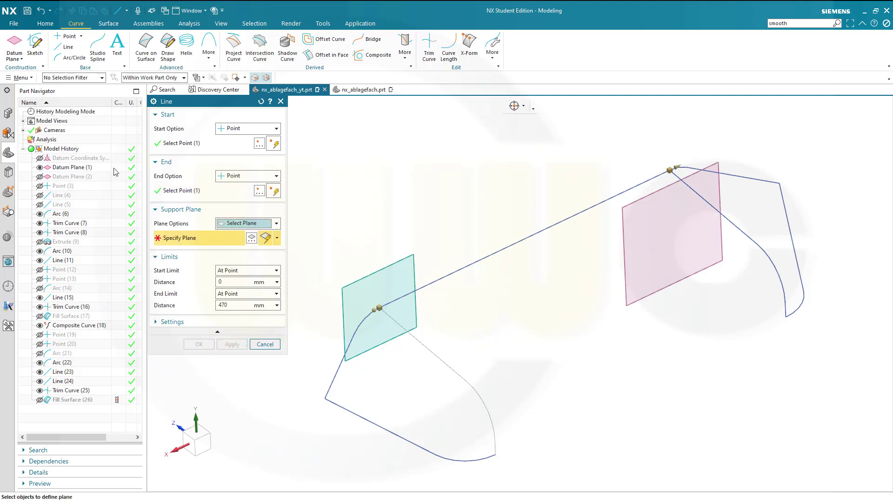
left_click(627, 261)
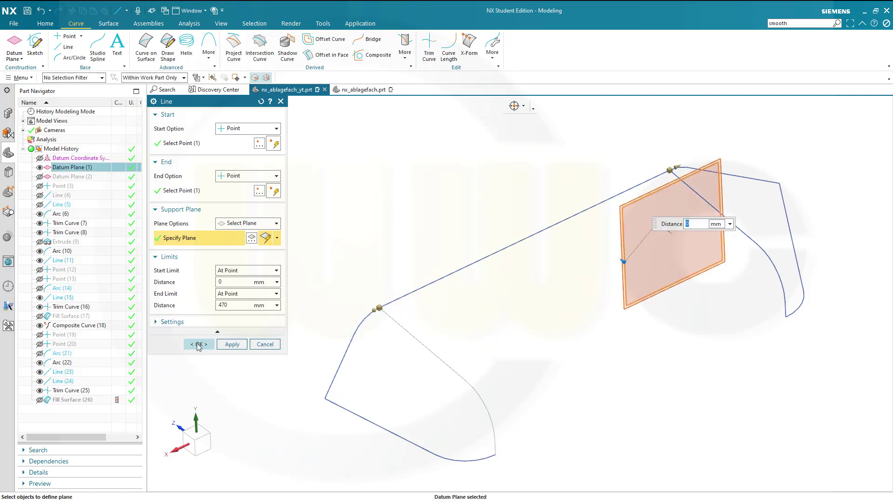
left_click(199, 345)
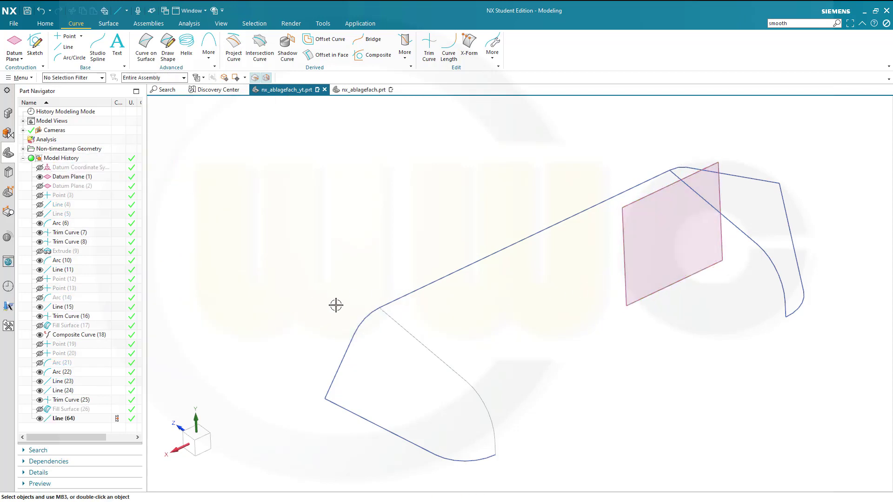
left_click(39, 178)
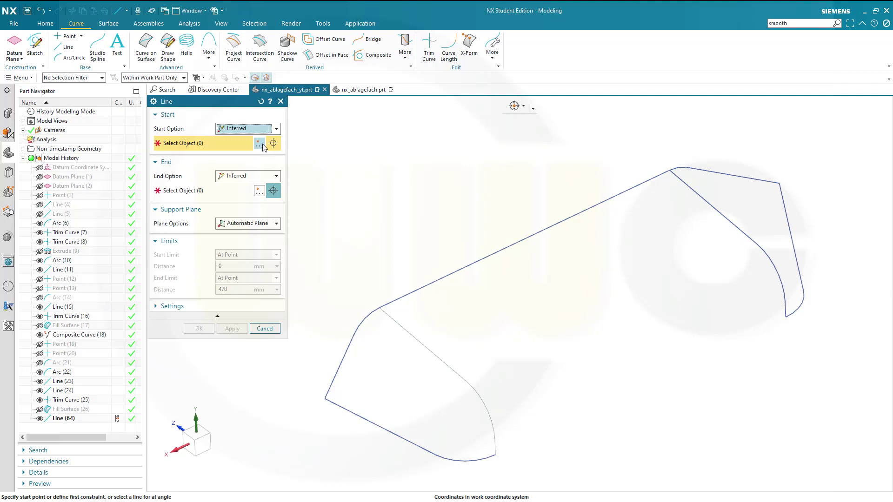
- Start a second line at the end point of the front profile's lower arc, using the End Point option
left_click(260, 144)
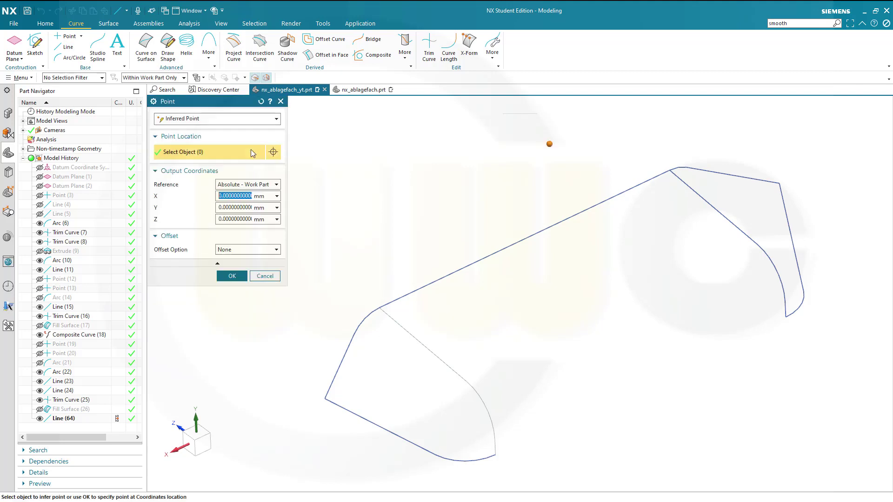
left_click(276, 120)
left_click(226, 159)
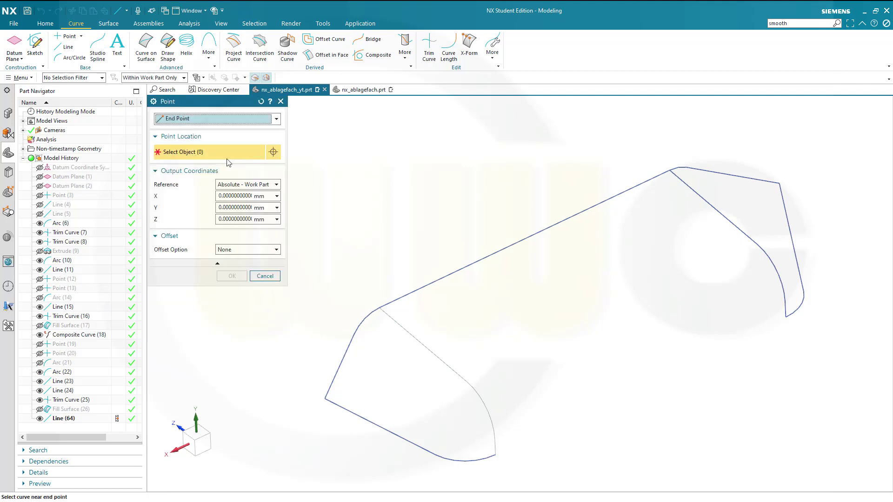
left_click(489, 459)
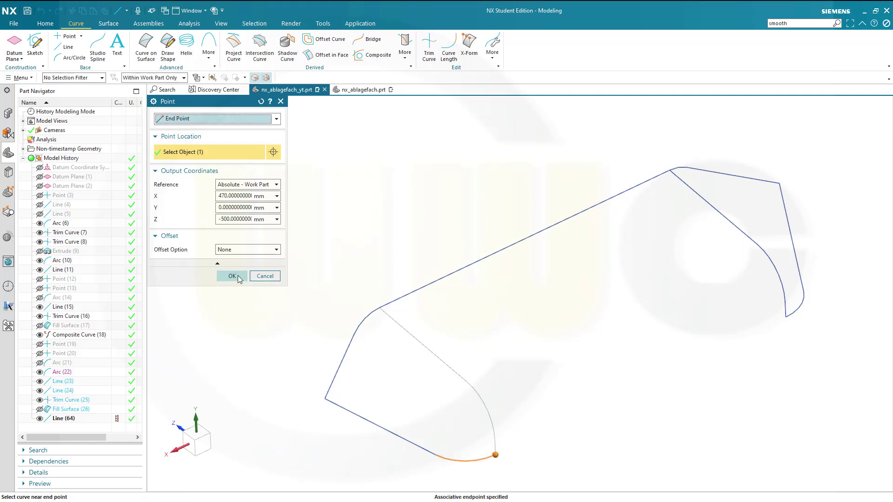
left_click(232, 275)
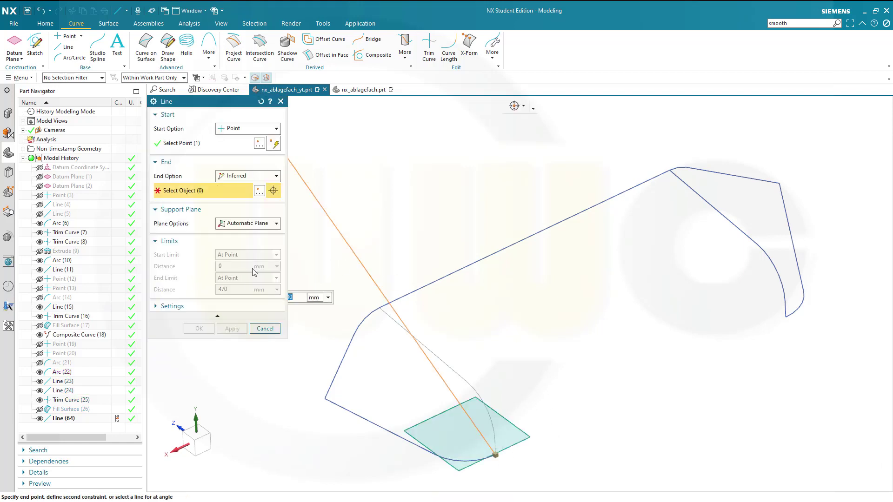
- Set the second line's end to the rear profile's lower arc end point, using the End Point option
left_click(259, 191)
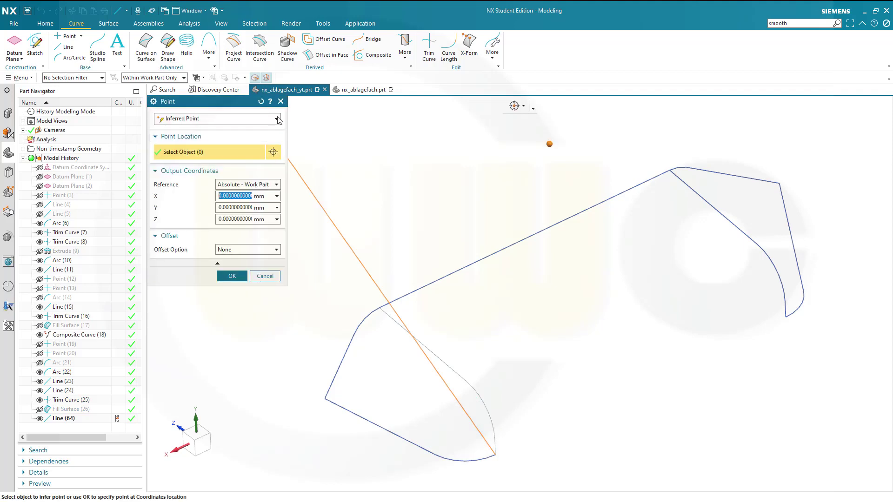
left_click(277, 119)
left_click(207, 160)
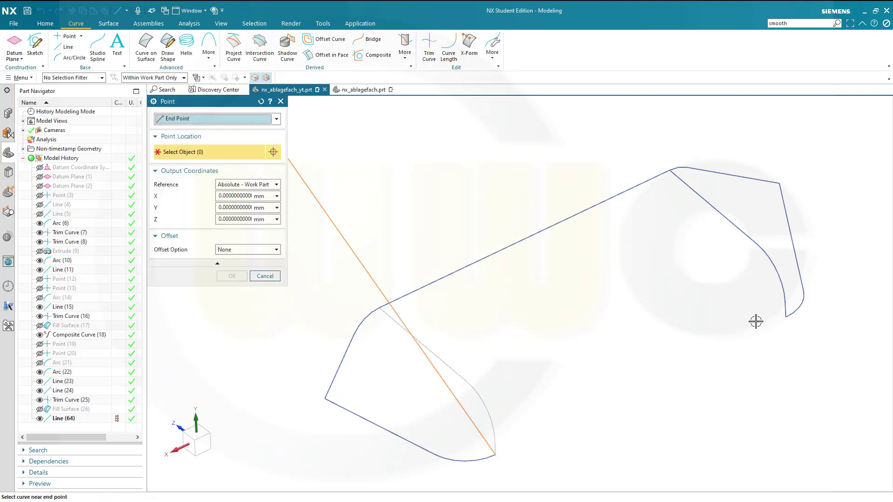
left_click(800, 323)
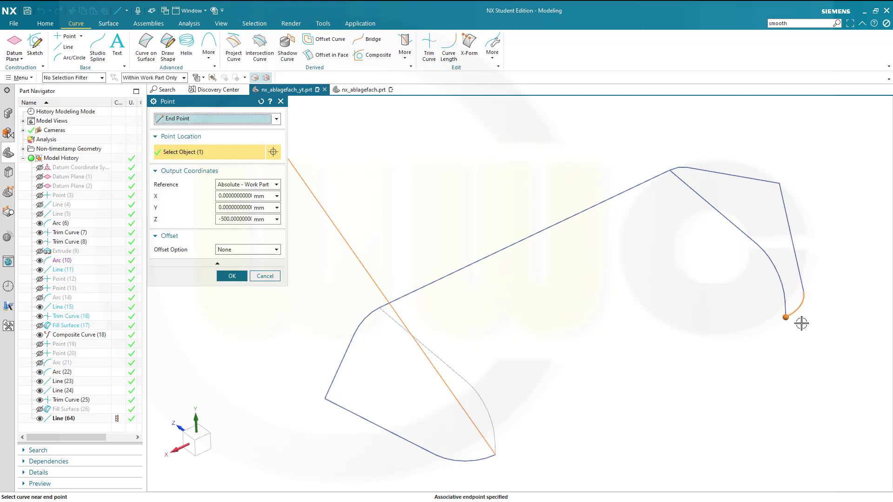
left_click(237, 276)
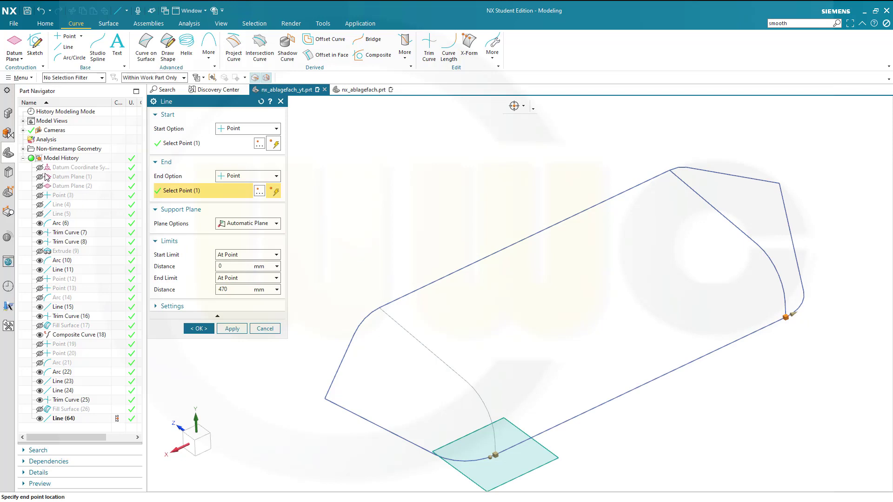
- Show the datum coordinate system, pick one of its planes as the lower line's support plane, and create the line
left_click(40, 168)
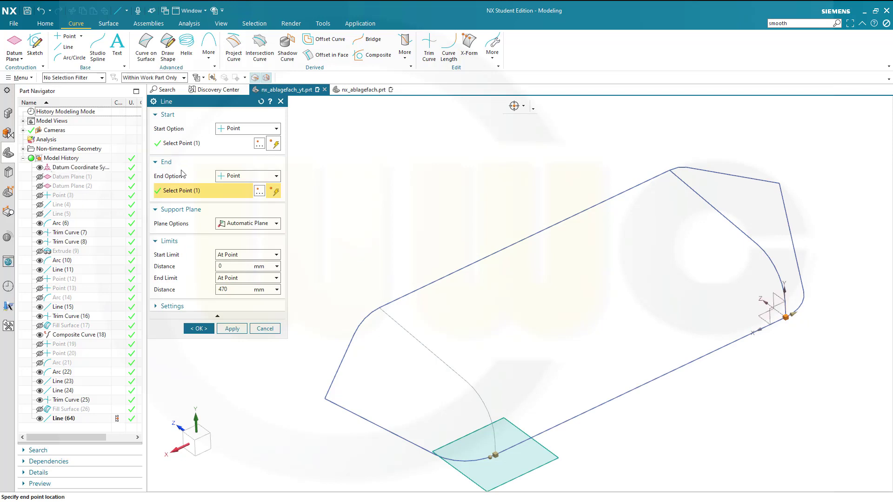
left_click(271, 224)
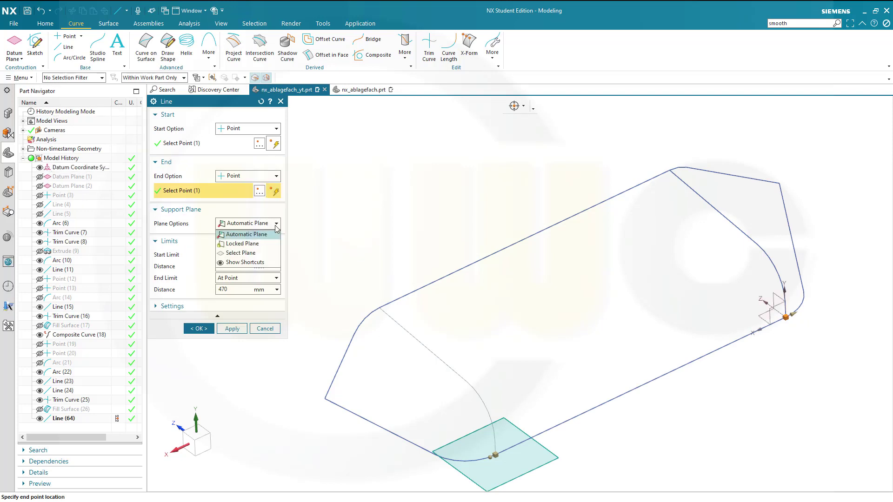
left_click(247, 255)
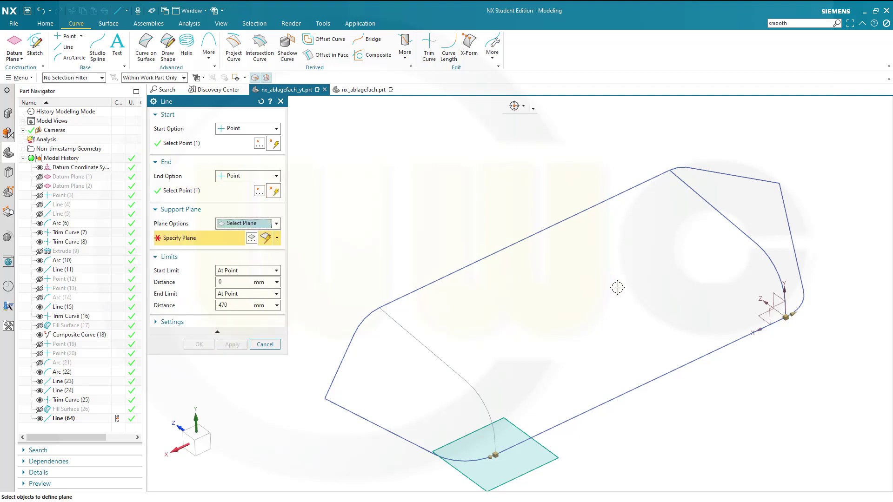
left_click(758, 312)
left_click(199, 344)
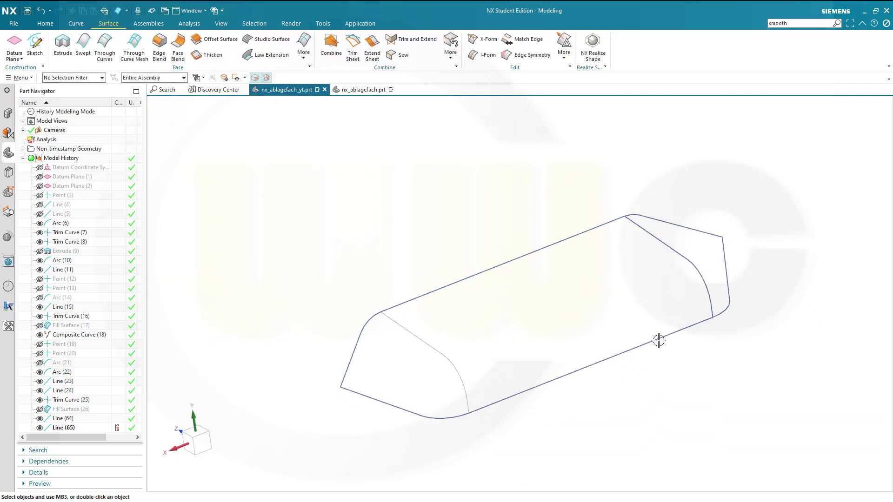
middle_click_drag(674, 349, 627, 317)
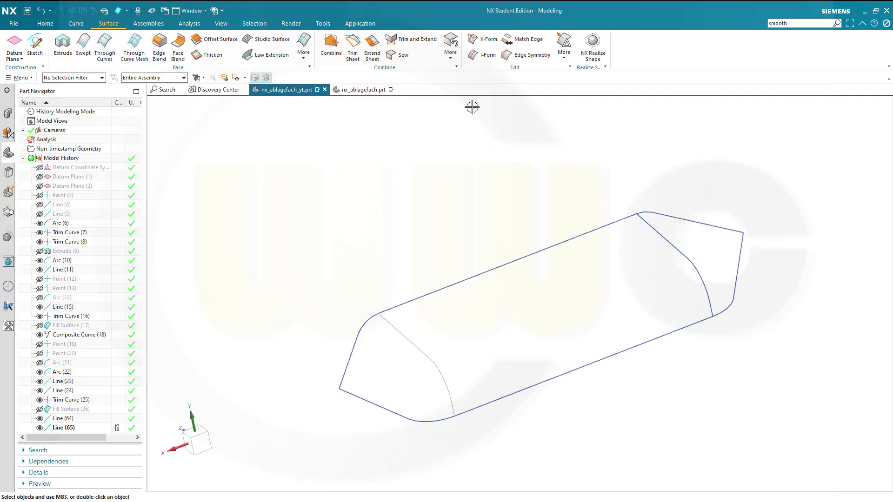
left_click(565, 61)
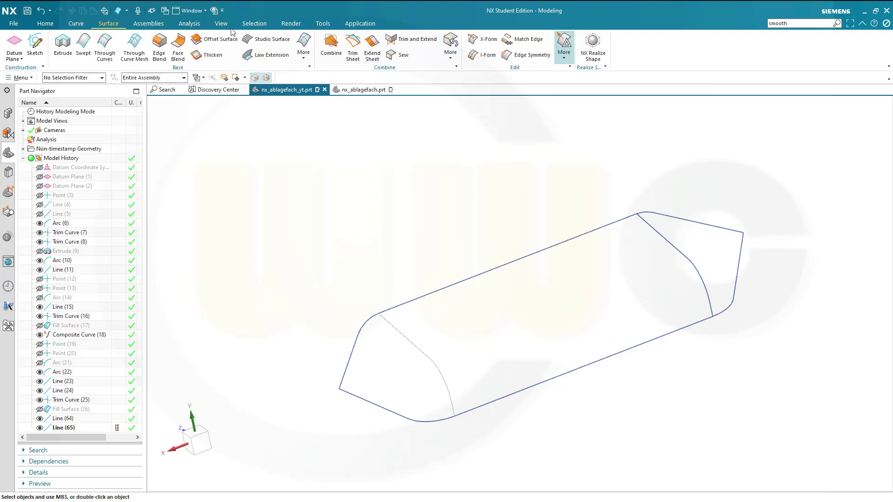
- Smooth the lower tangent-connected curve string of five curves with Smooth Curve String, using G2 (Curvature) continuity and hidden input curves
left_click(75, 24)
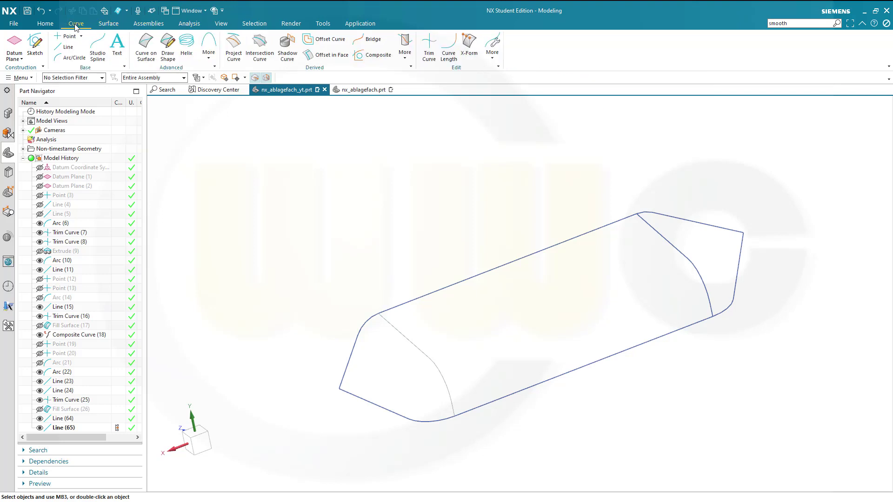
left_click(495, 61)
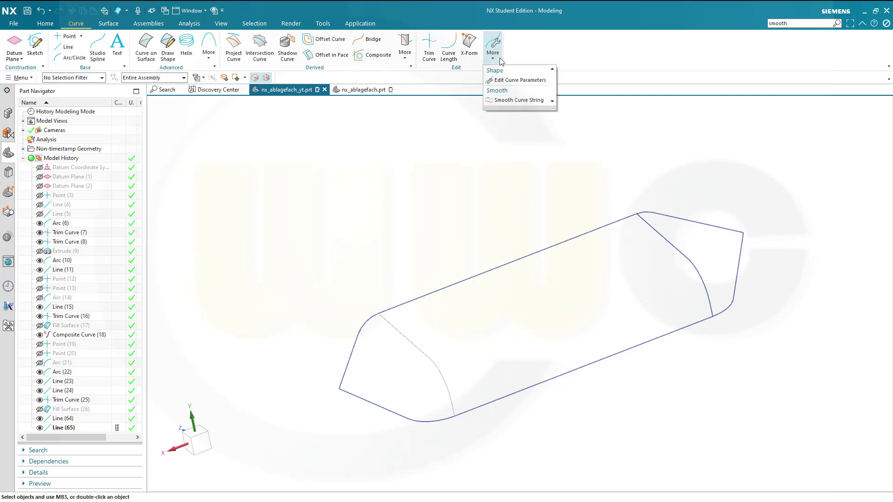
left_click(518, 100)
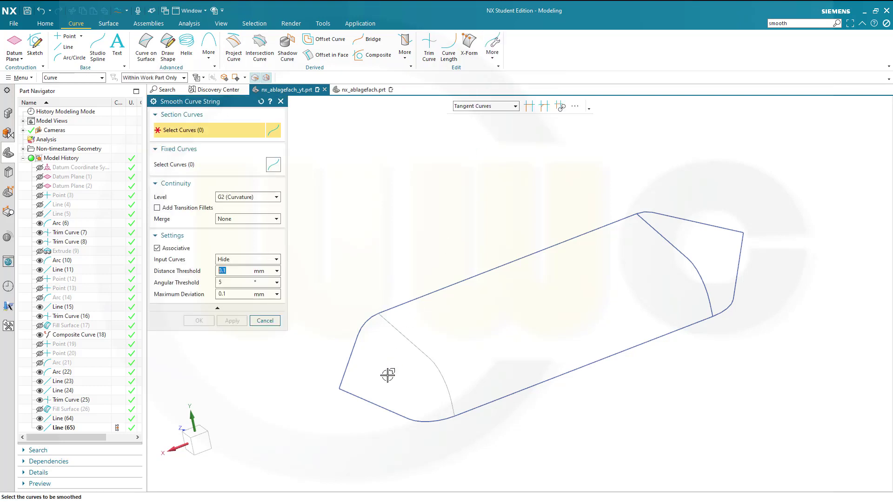
left_click(373, 399)
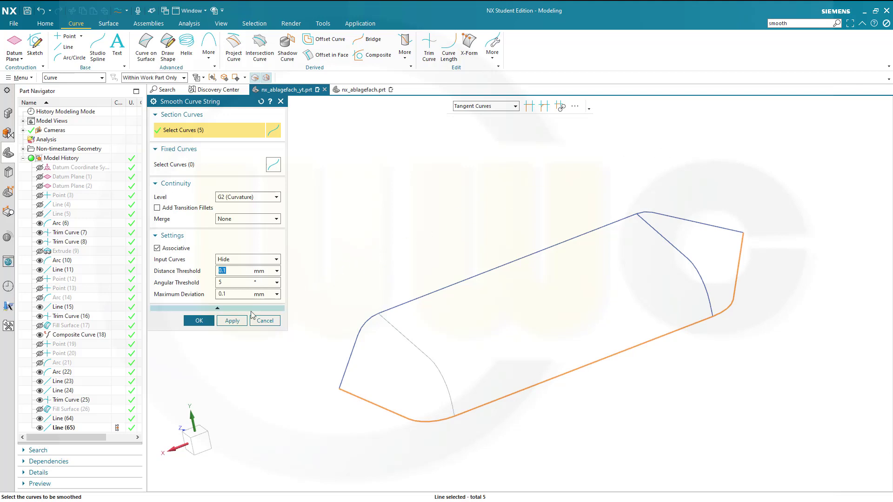
left_click(199, 321)
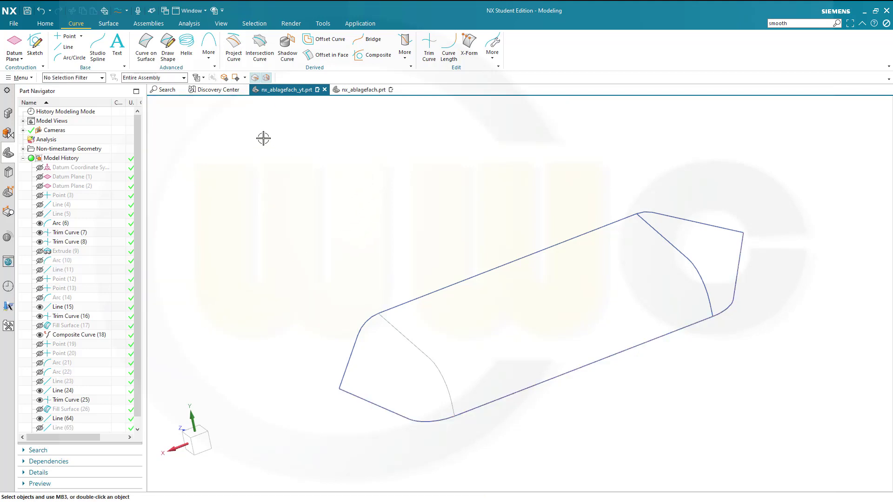
- Apply Smooth Curve String with G2 (Curvature) continuity to the upper tangent-connected string running from the front profile to the rear profile
left_click(119, 14)
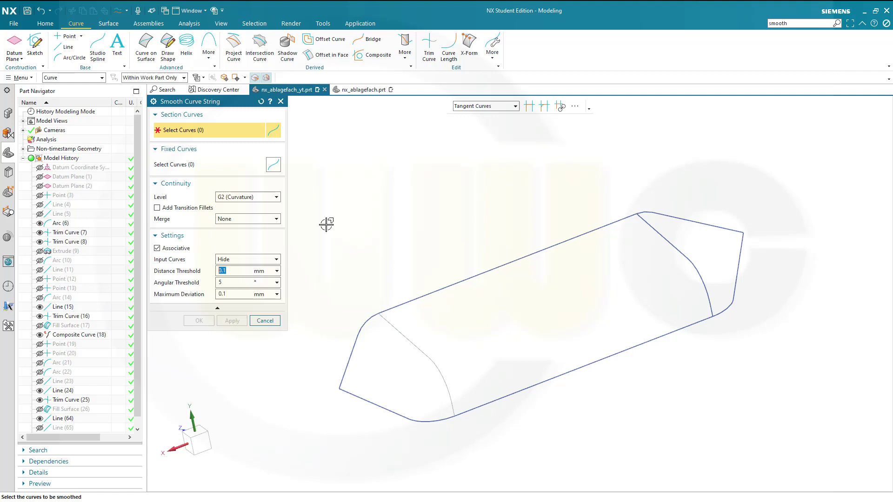
left_click(344, 373)
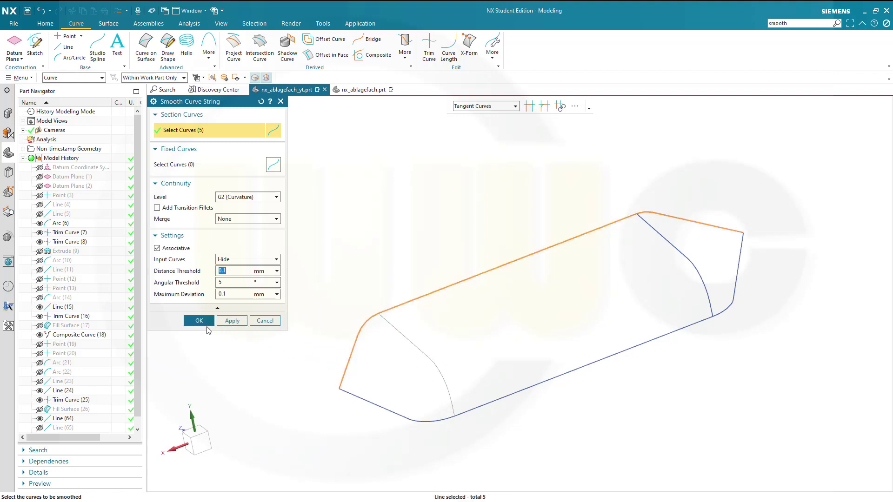
left_click(207, 323)
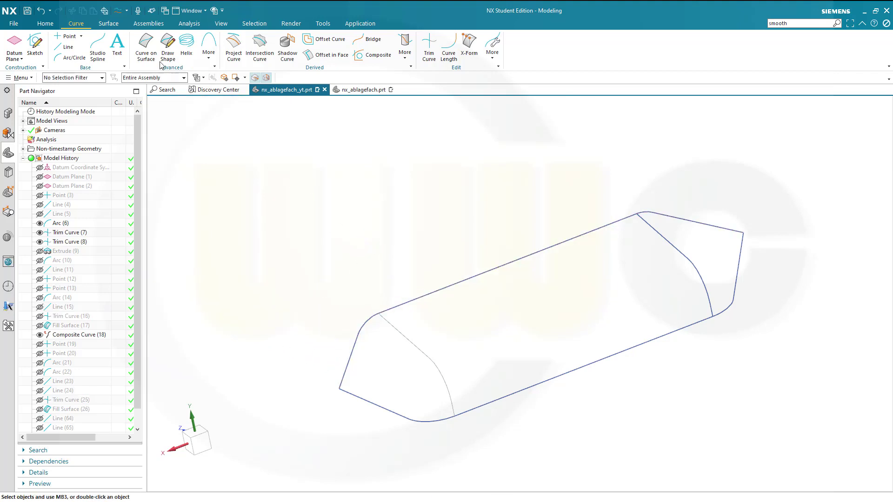
- Smooth the inner tangent curve strings of the front and rear profiles with G2 (Curvature) continuity as two separate Smooth Curve String features
left_click(119, 12)
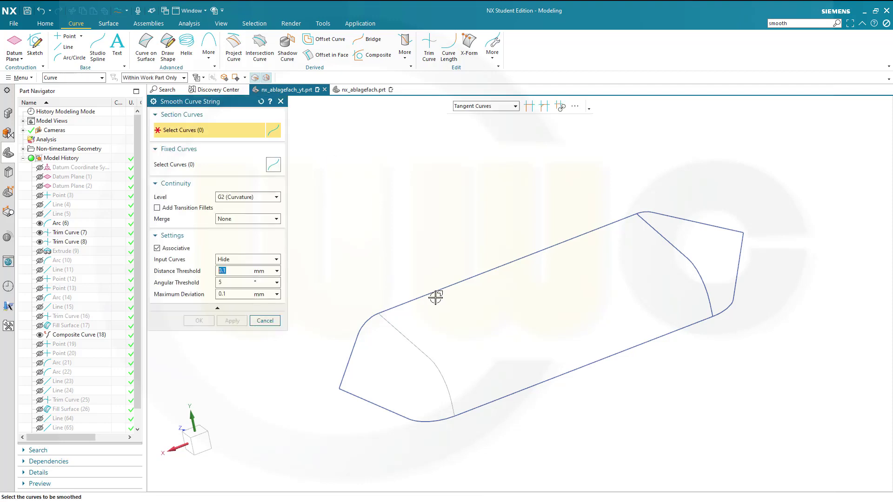
left_click(393, 326)
left_click(235, 325)
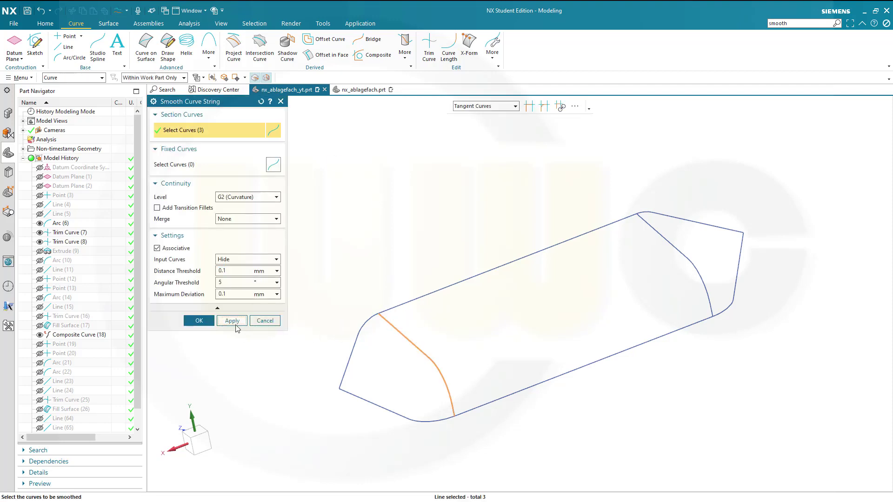
left_click(659, 231)
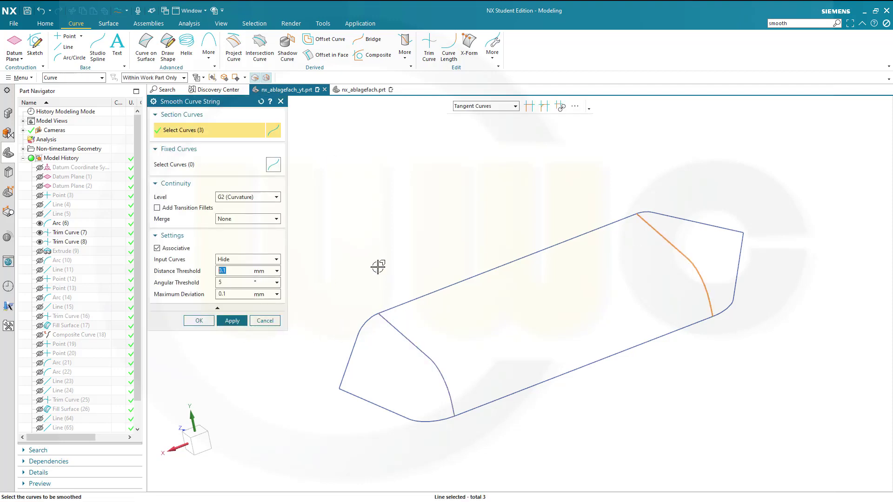
left_click(199, 320)
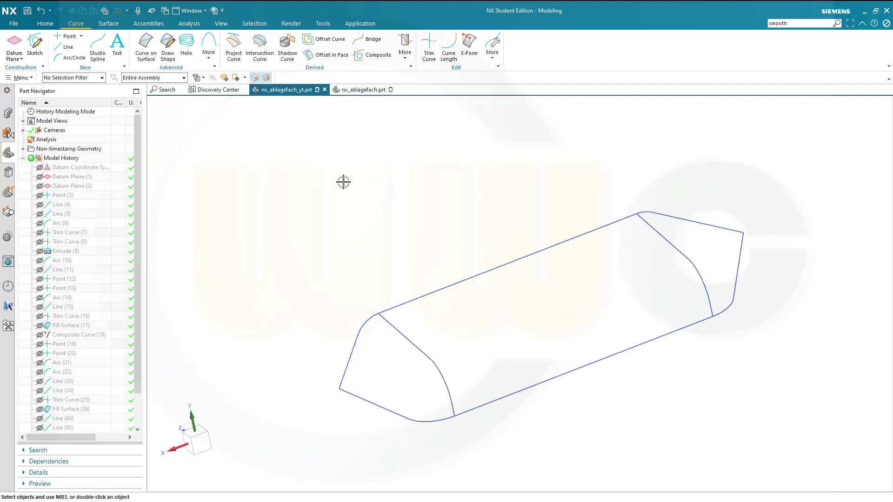
- Start a Through Curve Mesh surface with the long lower and long upper boundary curves as its two primary curves
left_click(104, 24)
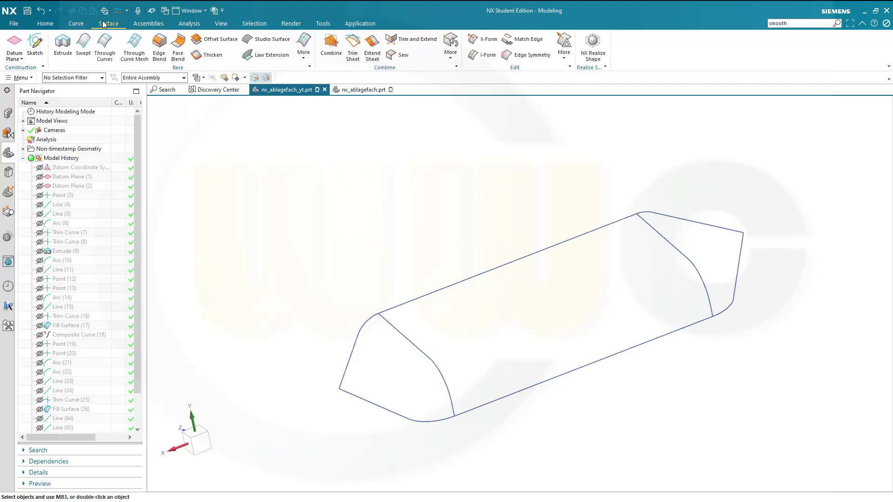
left_click(135, 46)
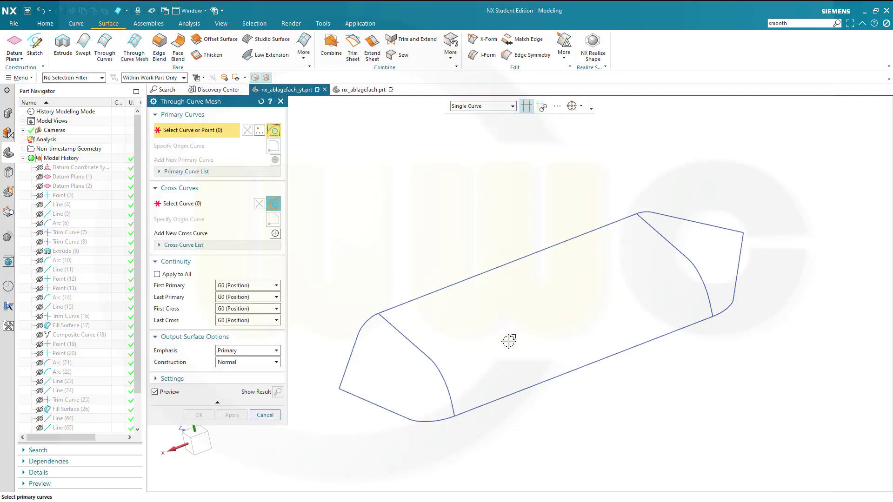
left_click(470, 409)
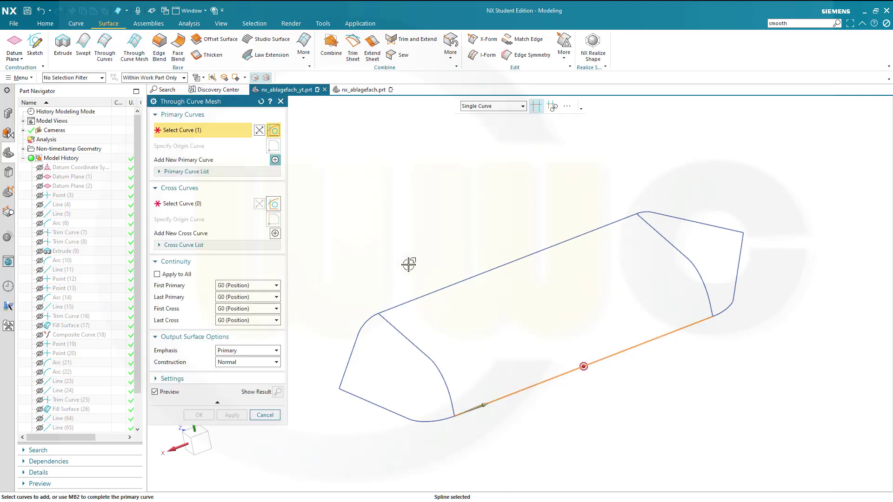
left_click(275, 160)
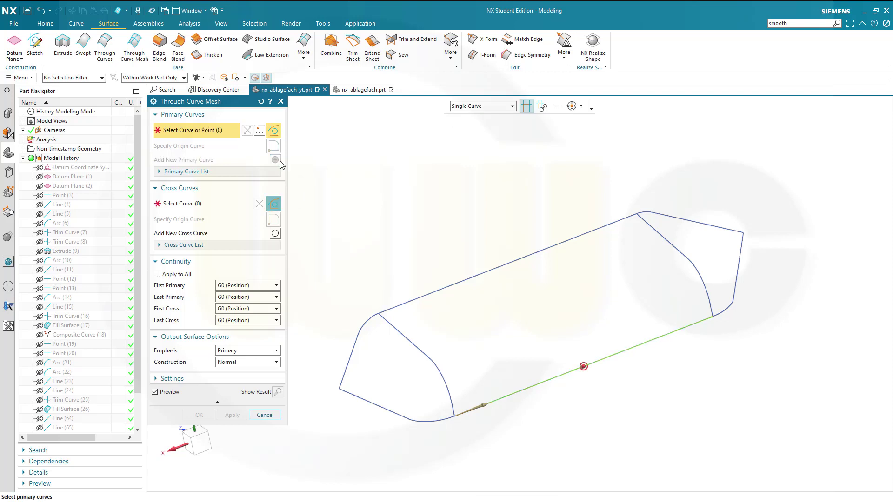
left_click(395, 307)
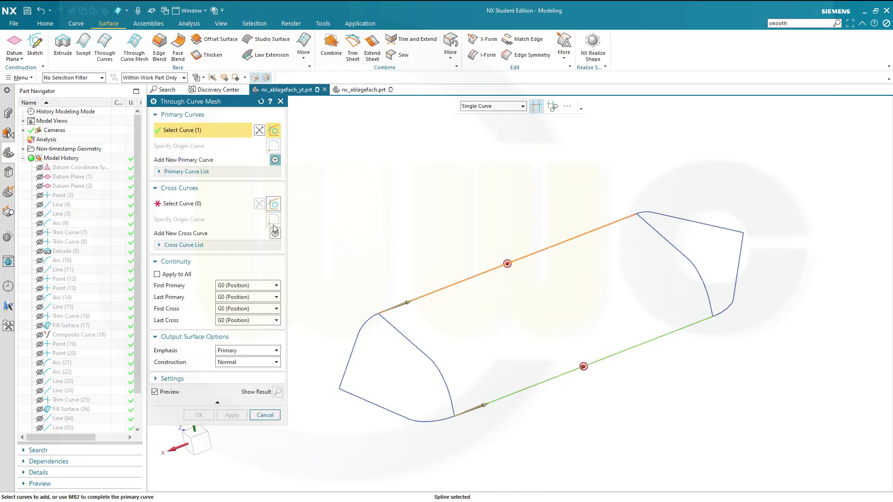
- Add the front and rear inner profile strings as cross curves using the Tangent Curves rule, and create the mesh surface
left_click(188, 207)
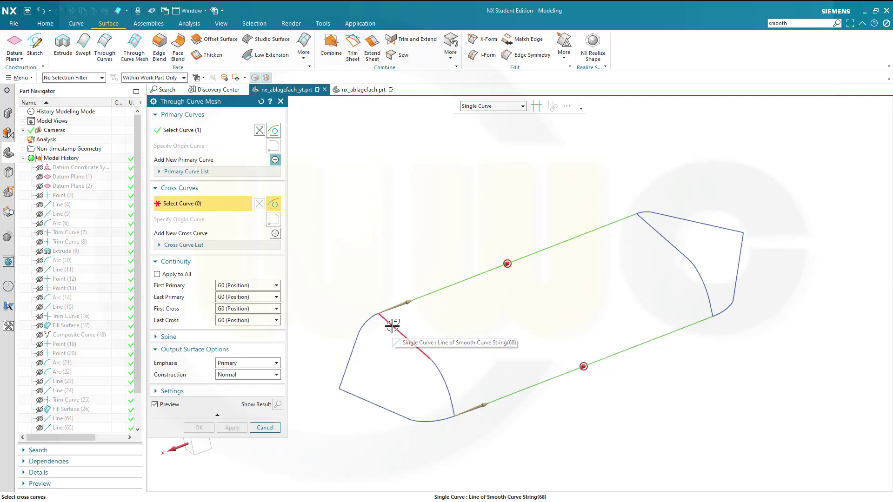
left_click(524, 107)
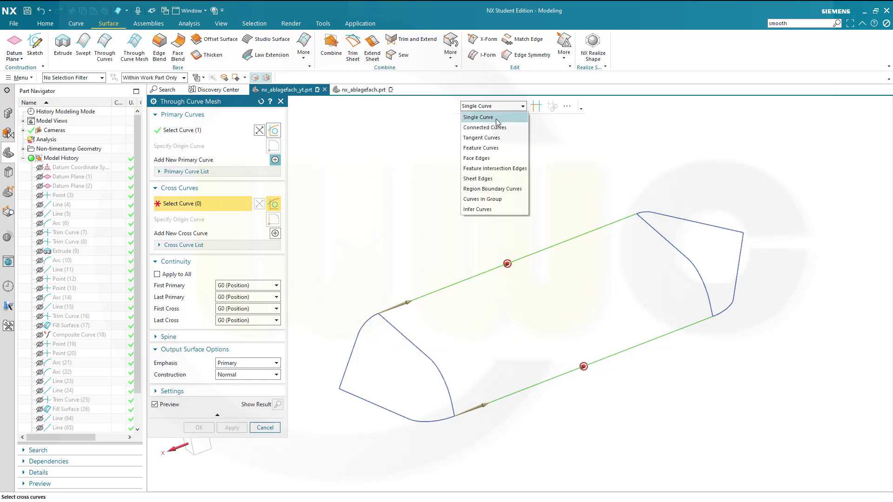
left_click(486, 137)
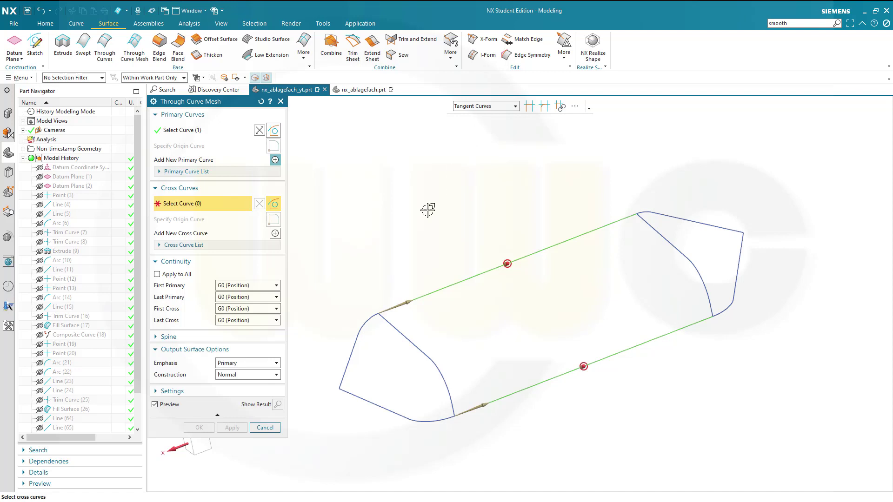
left_click(389, 322)
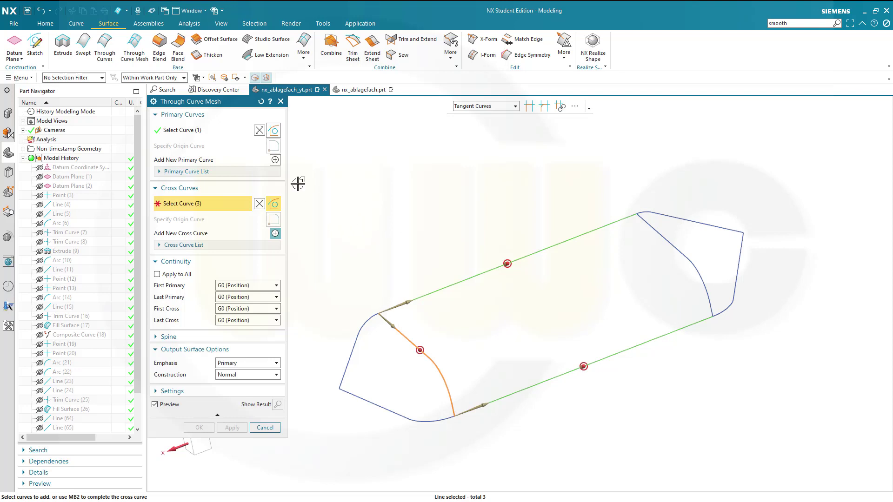
left_click(275, 233)
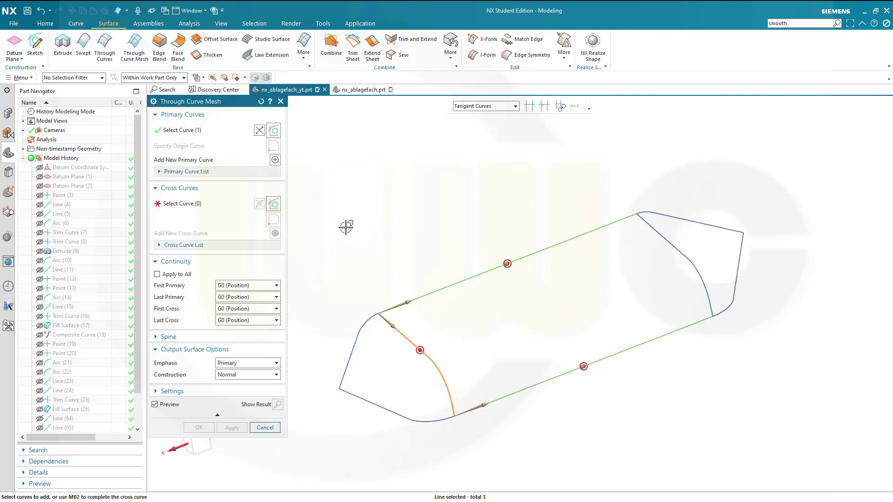
left_click(650, 227)
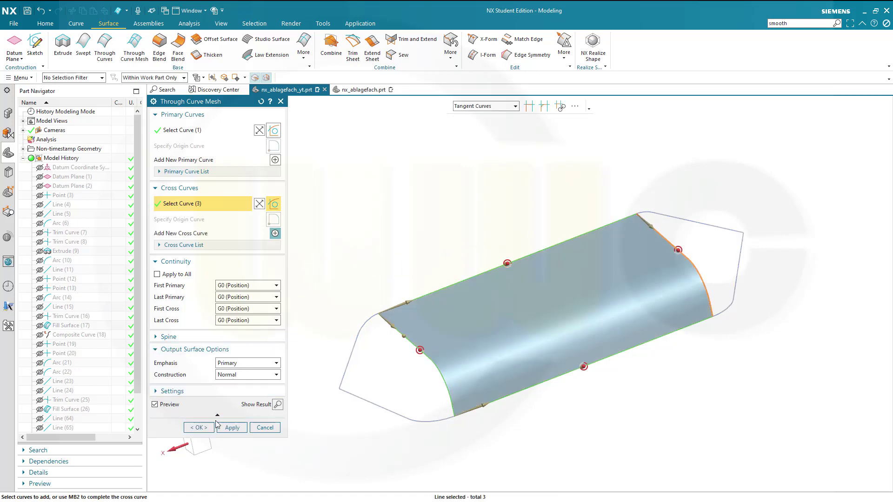
left_click(198, 427)
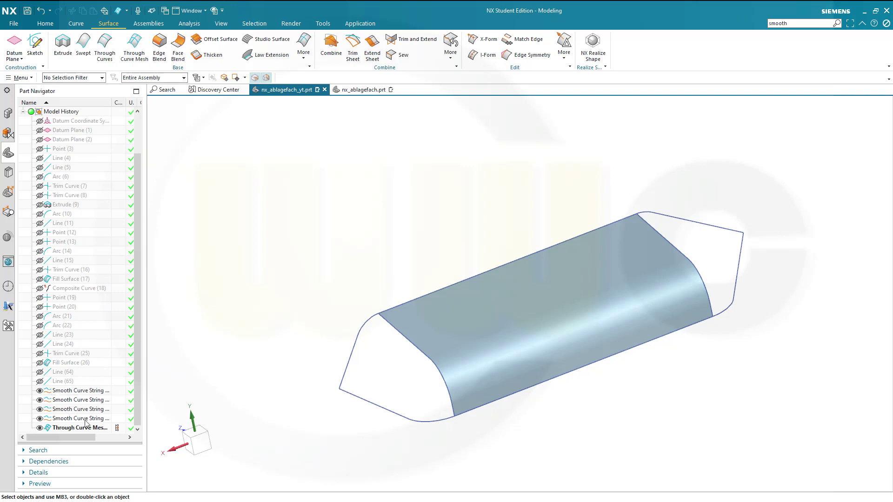
left_click(82, 428)
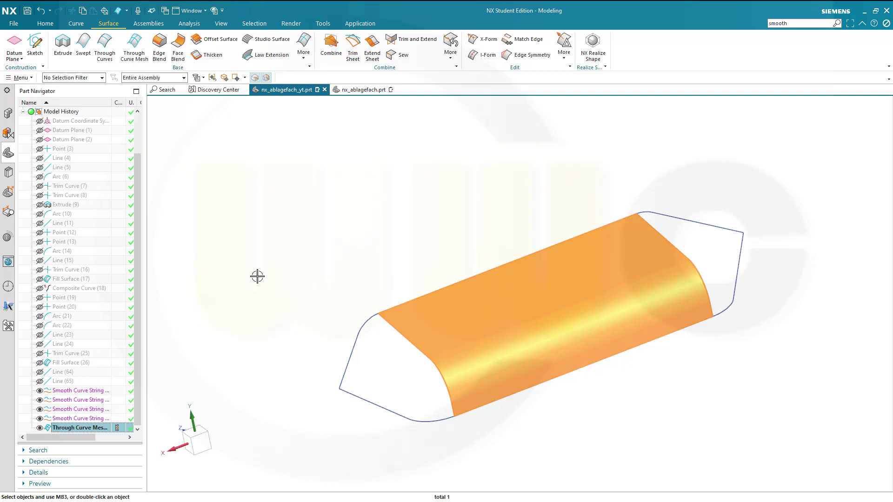
key("Escape")
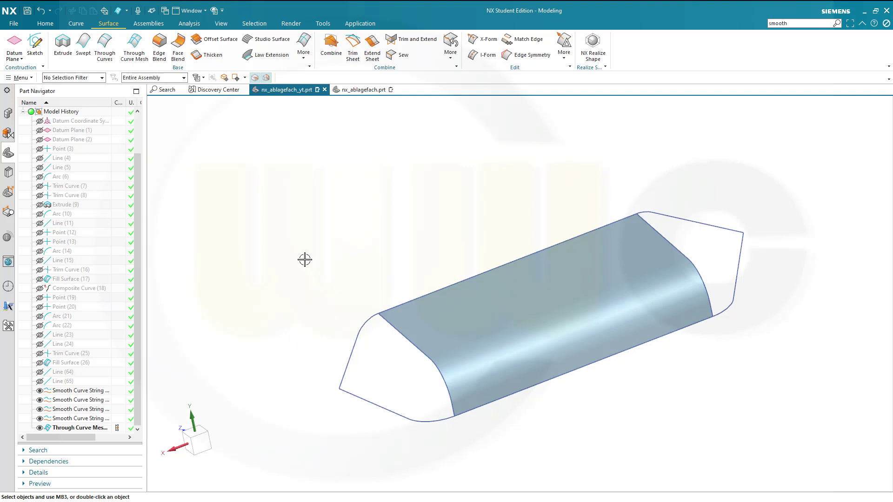
- Start another Through Curve Mesh with the front profile's outer straight line and upper corner curve together as the first primary curve
left_click(134, 44)
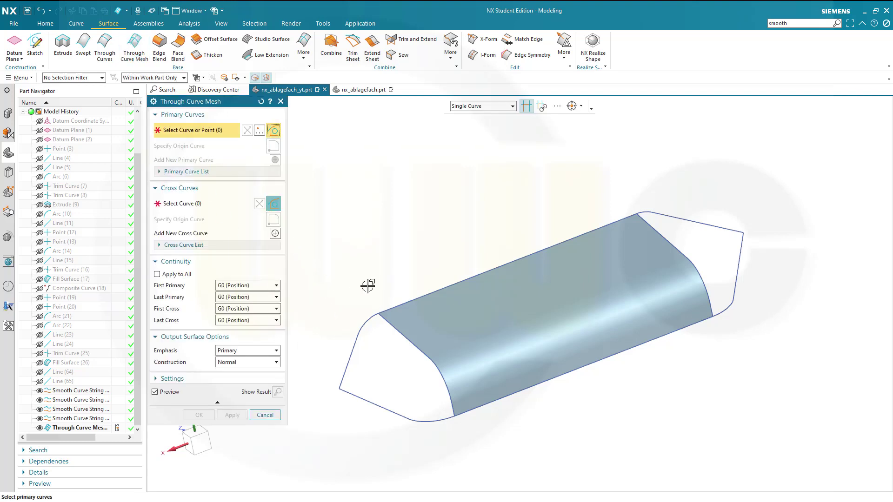
middle_click_drag(367, 285, 391, 278)
scroll(433, 365, "up", 3)
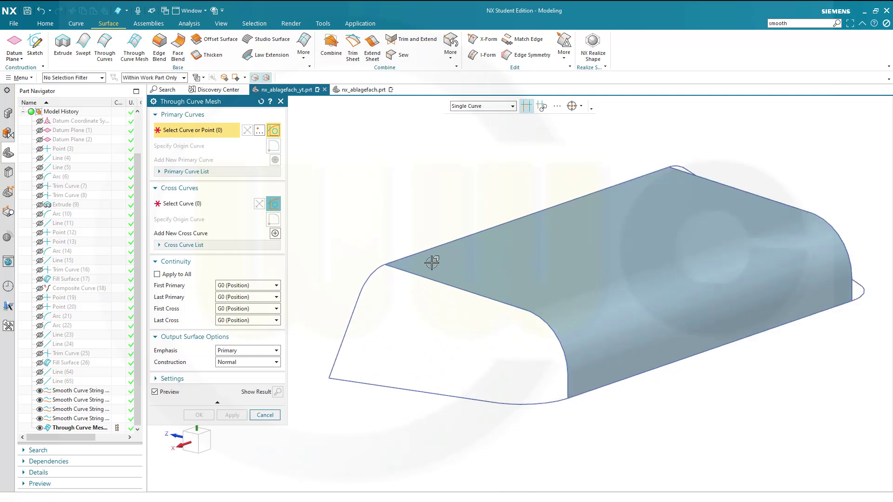
left_click(332, 370)
left_click(364, 288)
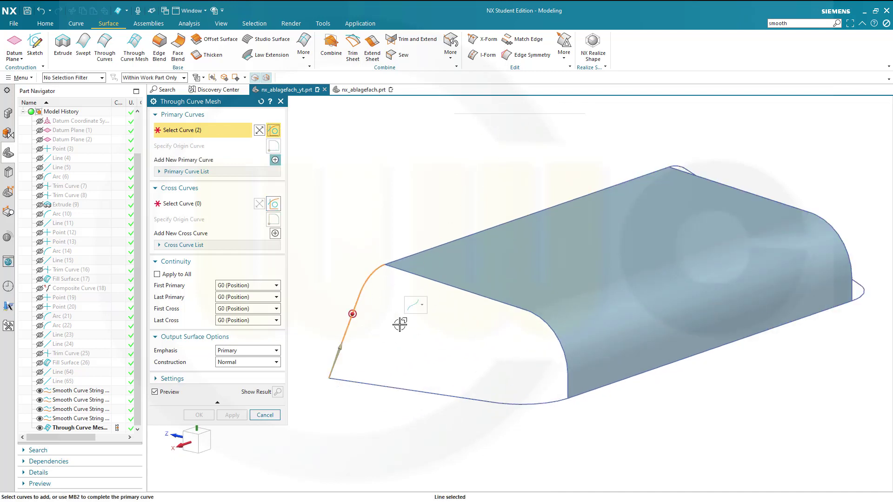
left_click(276, 160)
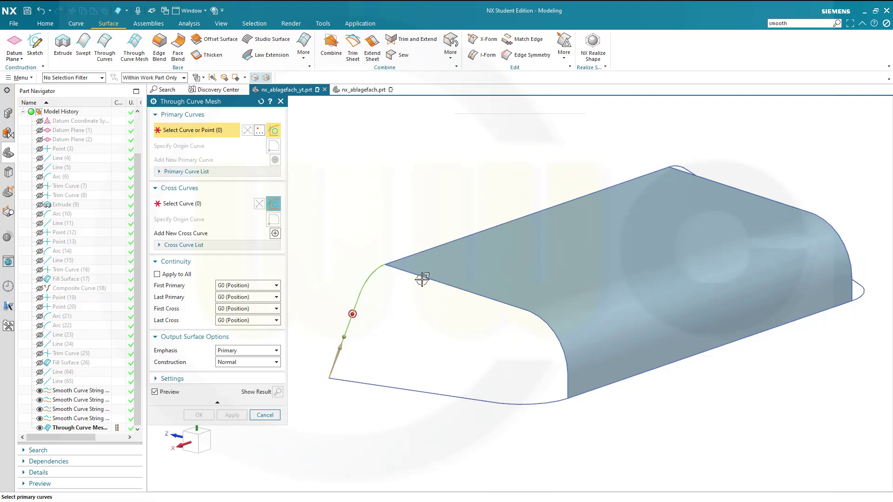
- Choose the short Smooth Curve String spline at the lower end of the front inner profile as the second primary curve, not the surface edge
left_click(564, 393)
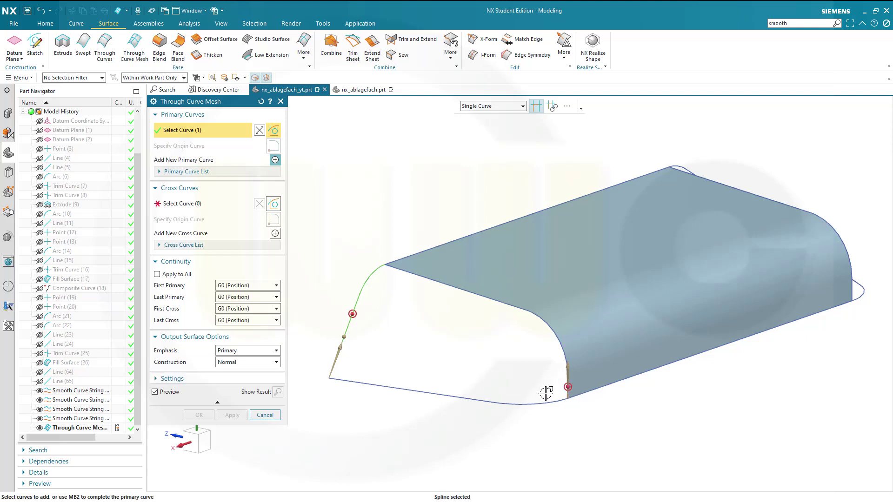
middle_click(567, 393)
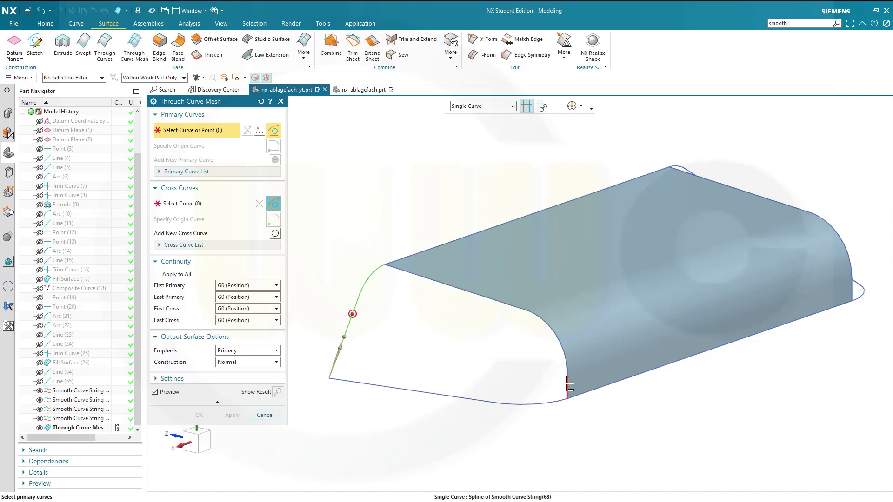
left_click(567, 384)
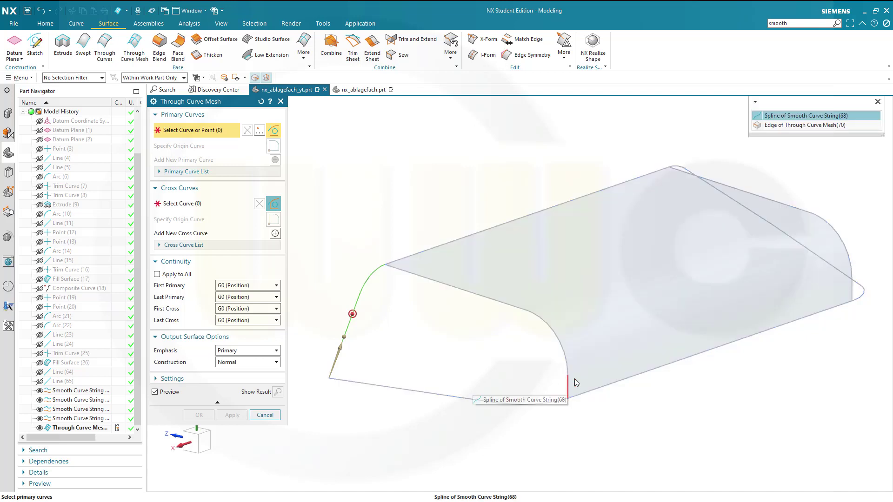
left_click(781, 116)
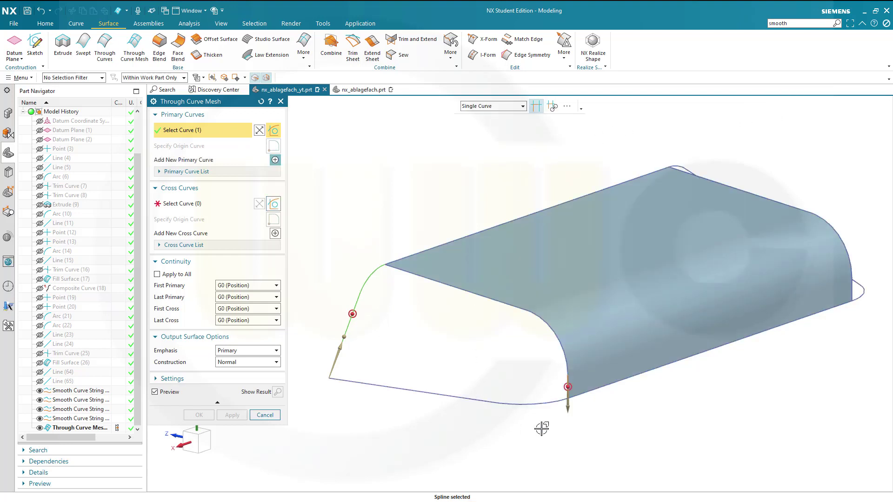
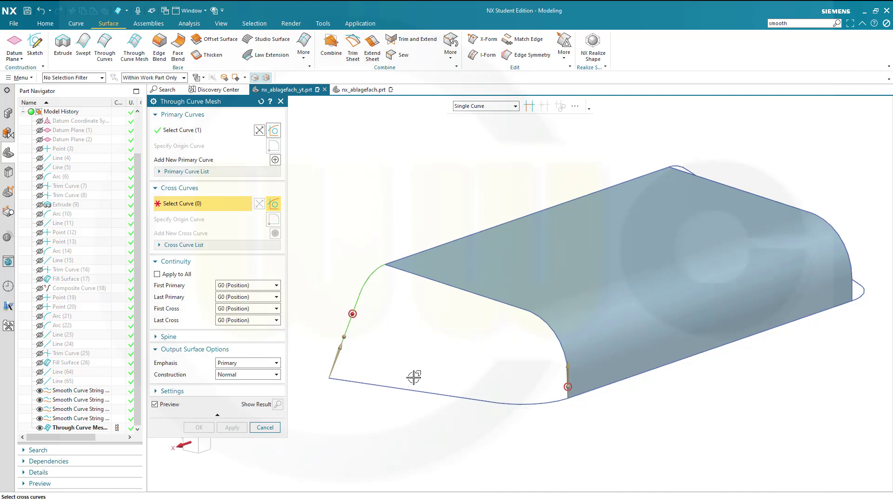
- Add the front profile's lower straight curve and its adjoining corner curve together as the first cross curve
left_click(397, 386)
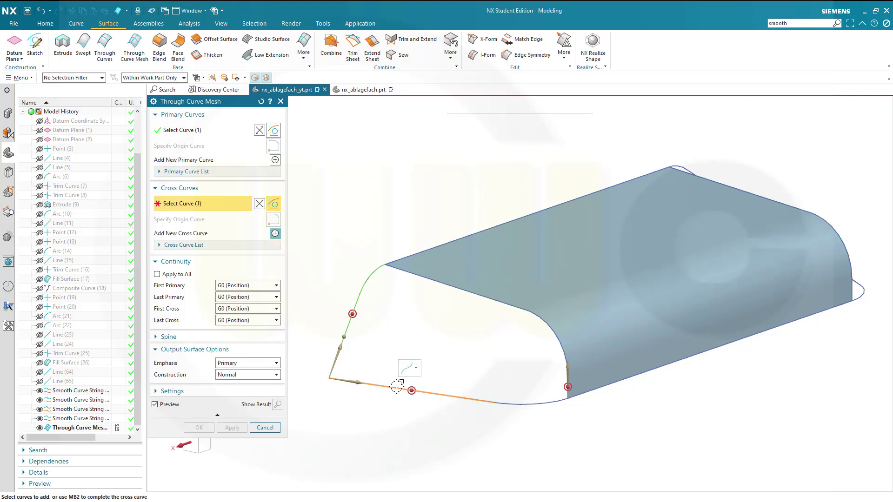
left_click(507, 402)
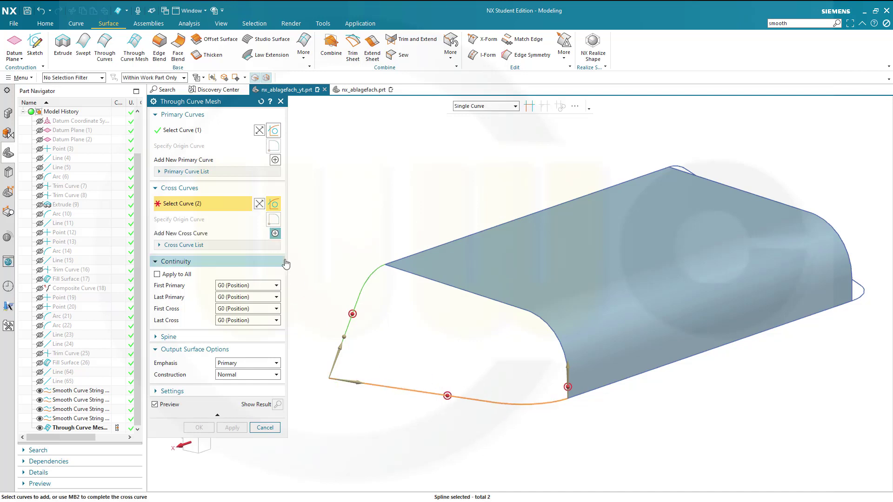
left_click(276, 233)
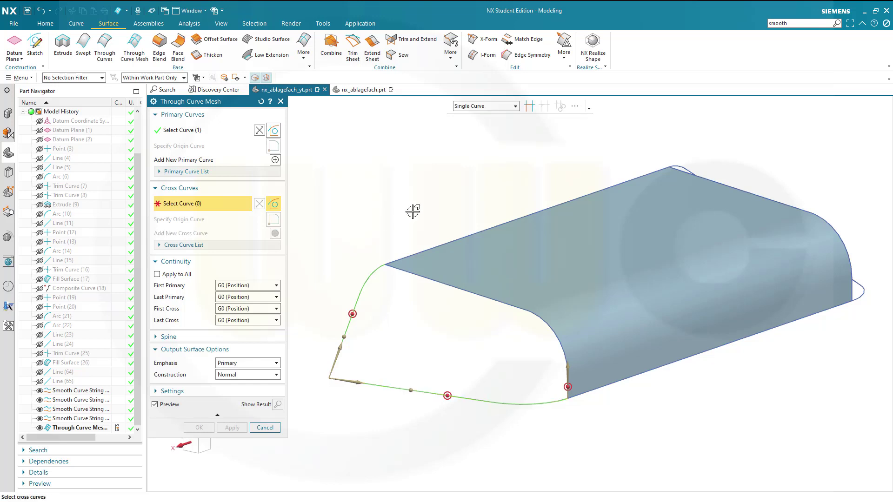
- With Stop at Intersection on, choose the front inner profile's Smooth Curve String line and corner spline as the second cross curve, not the surface edge
left_click(528, 106)
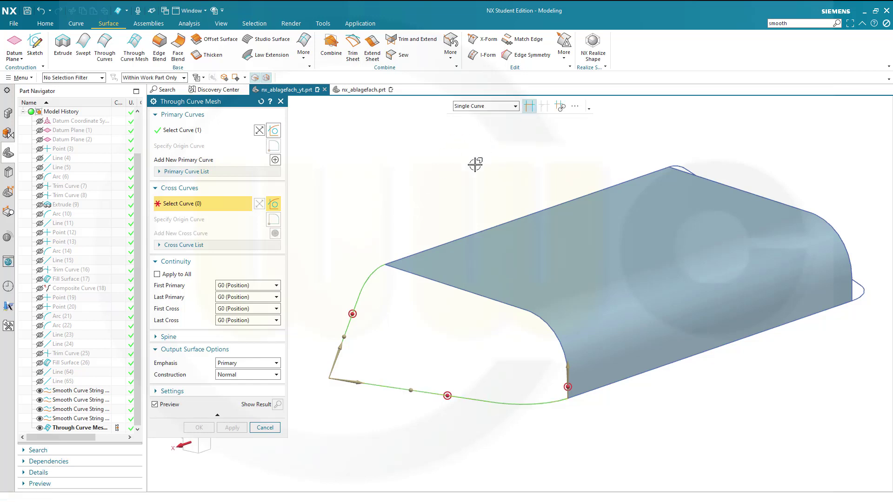
left_click(421, 278)
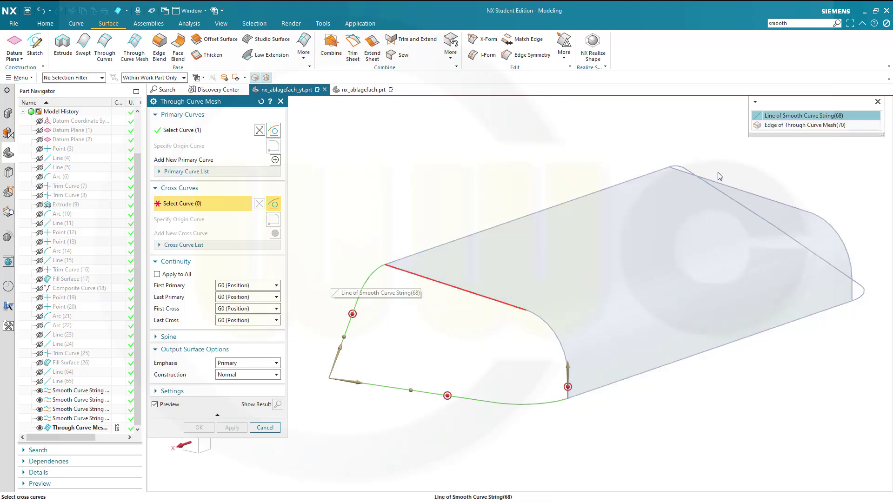
left_click(789, 120)
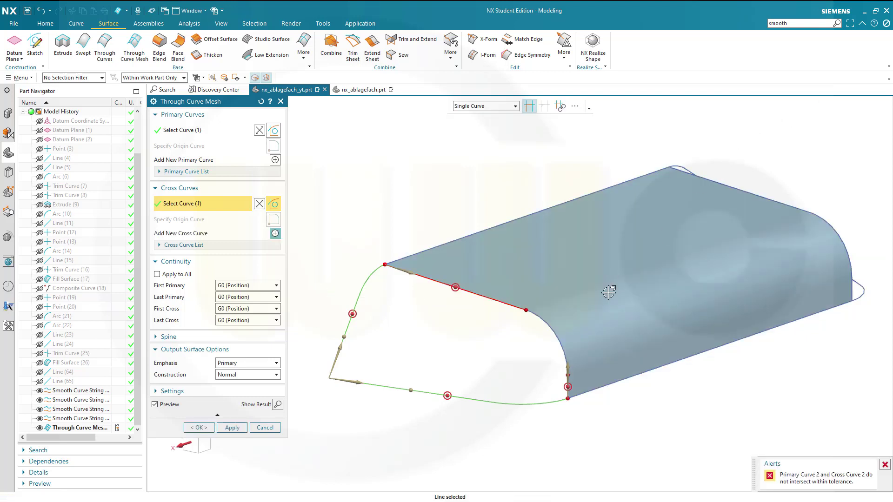
left_click(549, 325)
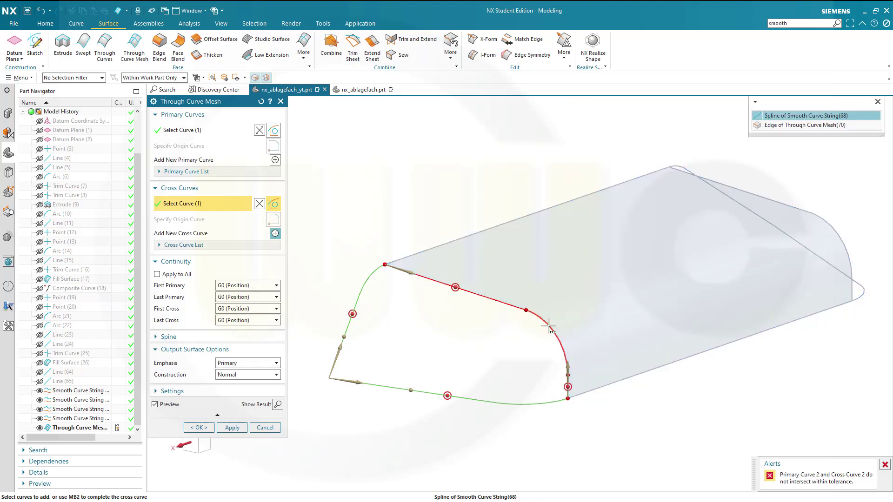
left_click(790, 116)
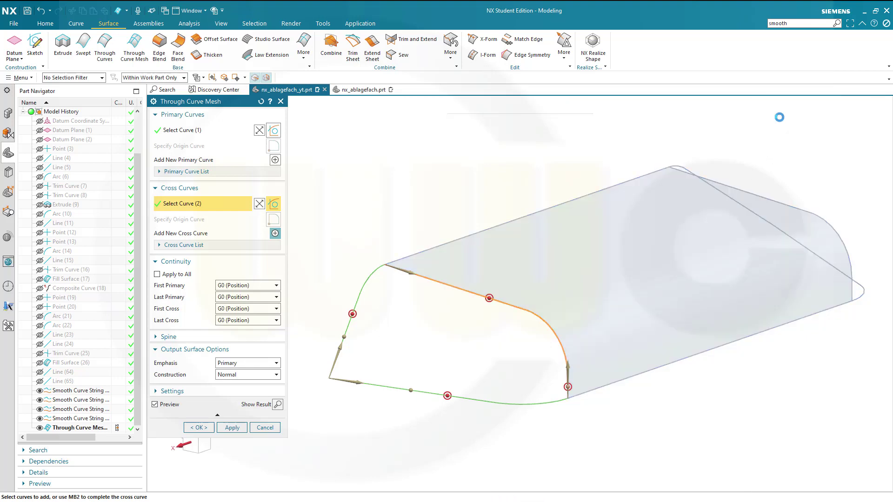
- Set Last Primary and Last Cross continuity to G1 (Tangent) against the main mesh face, and create the front end surface
scroll(591, 372, "down", 5)
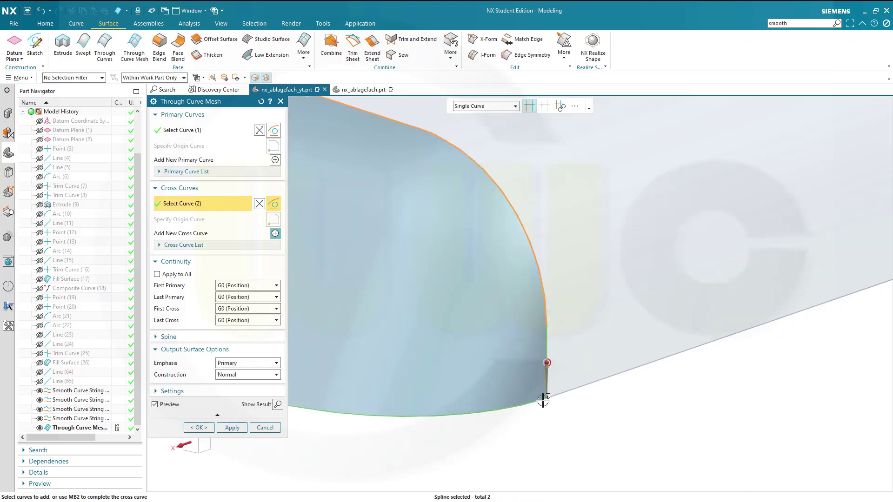
scroll(554, 367, "up", 6)
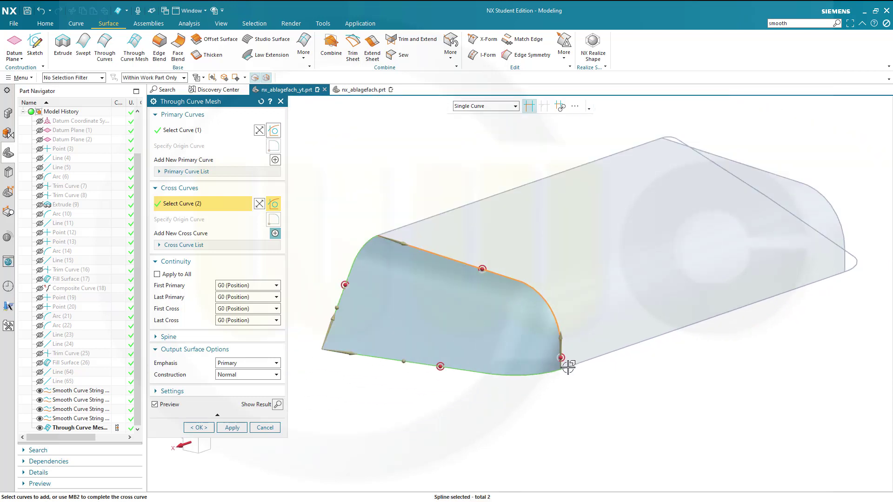
middle_click_drag(458, 410, 430, 374)
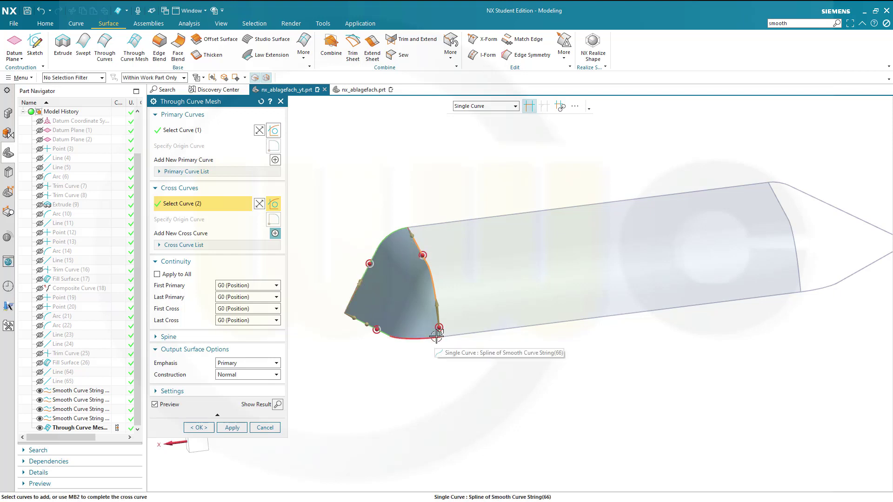
left_click(276, 298)
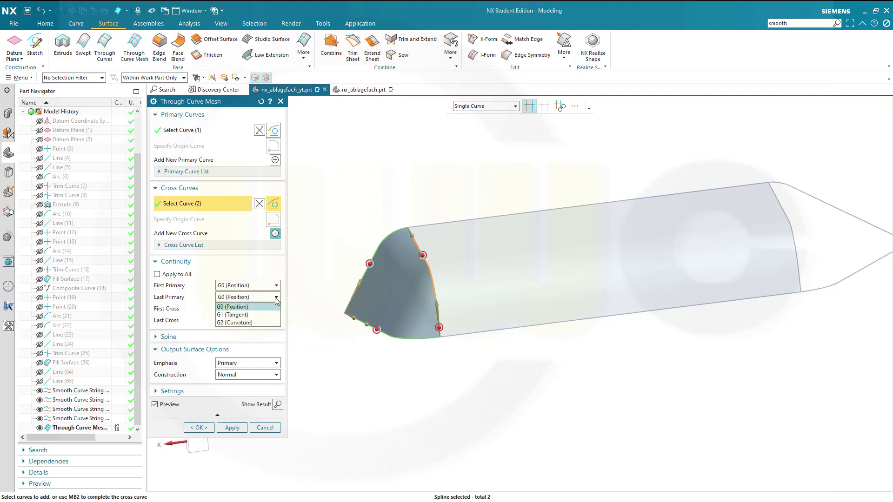
left_click(237, 315)
left_click(500, 293)
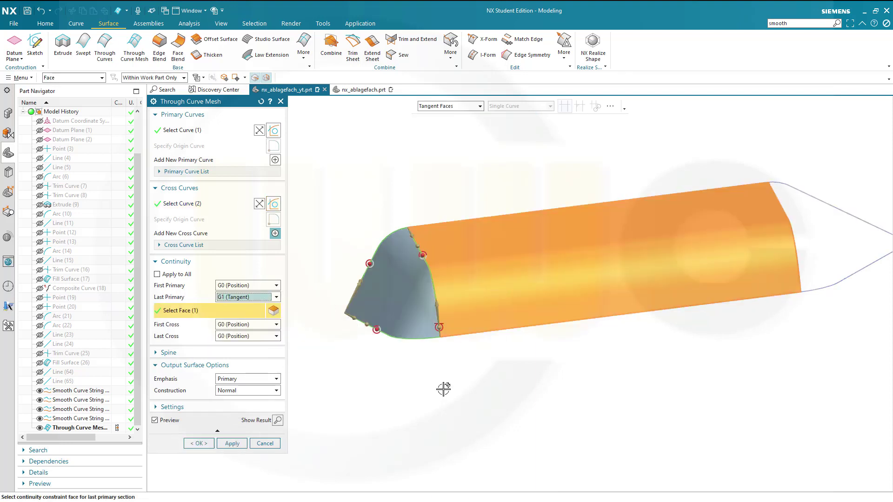
left_click(277, 336)
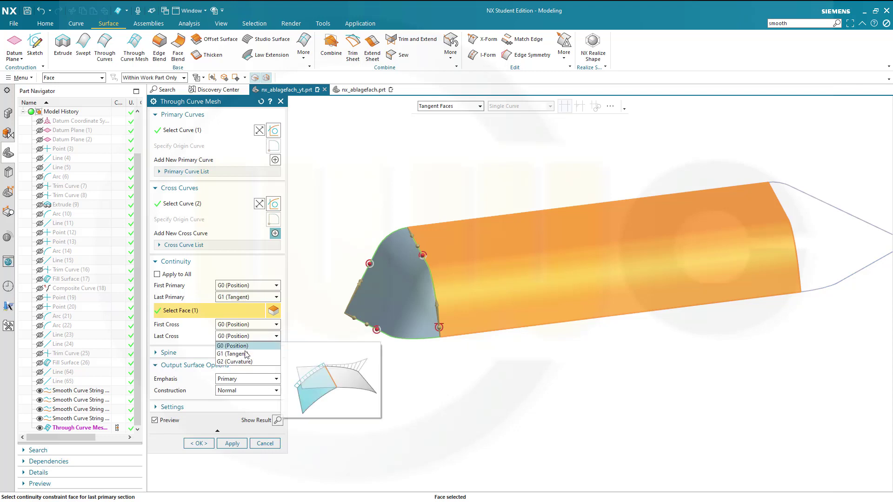
left_click(240, 353)
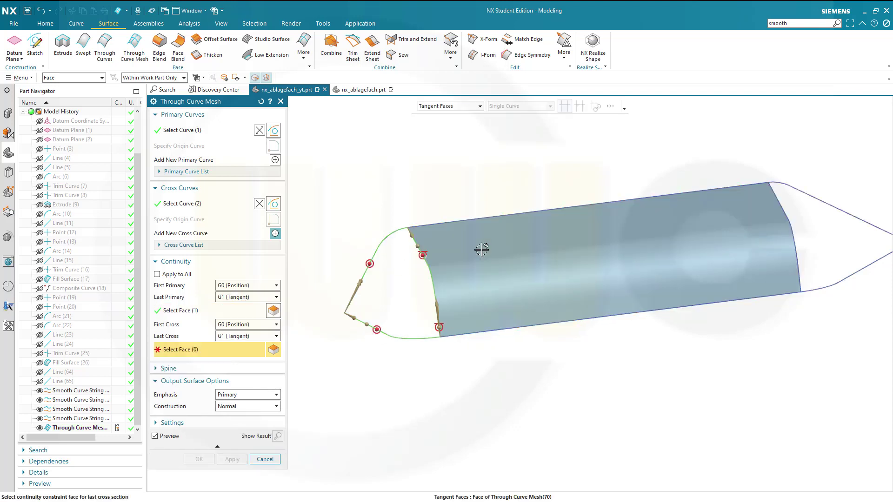
left_click(480, 245)
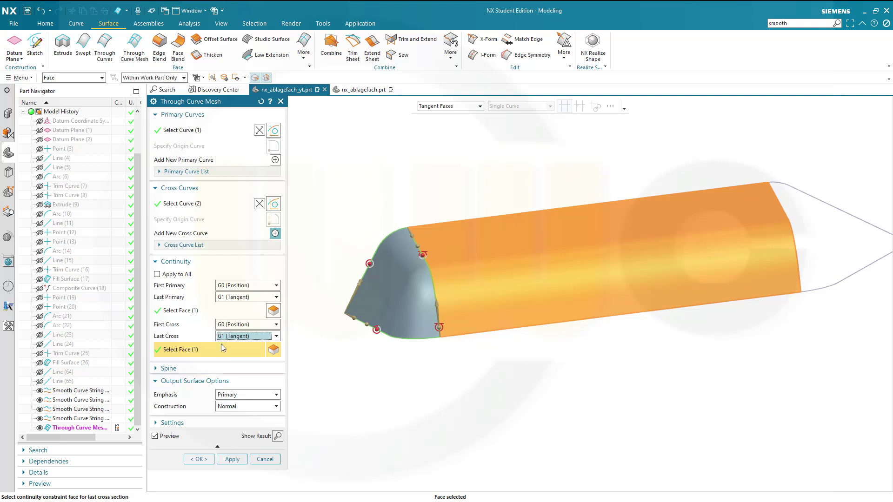
left_click(199, 460)
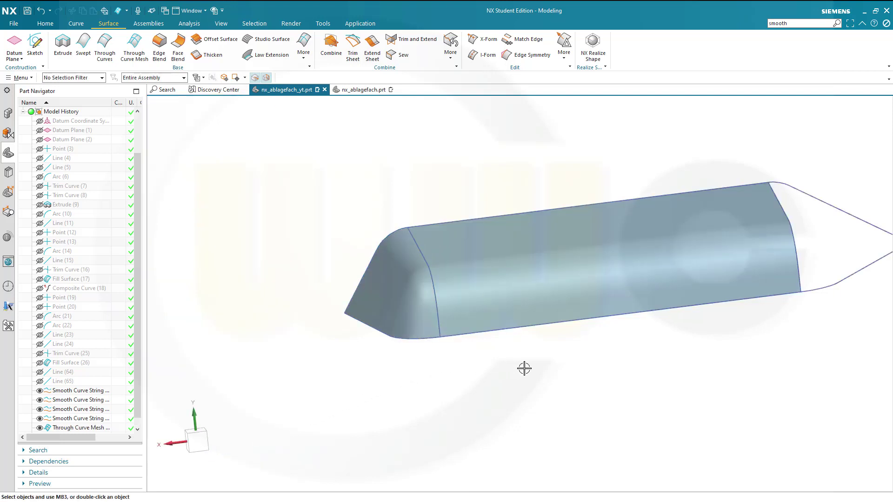
- Start a Through Curve Mesh at the rear end with the outer straight and upper corner curves as first primary, the short lower inner curve as second
middle_click_drag(524, 368, 465, 369)
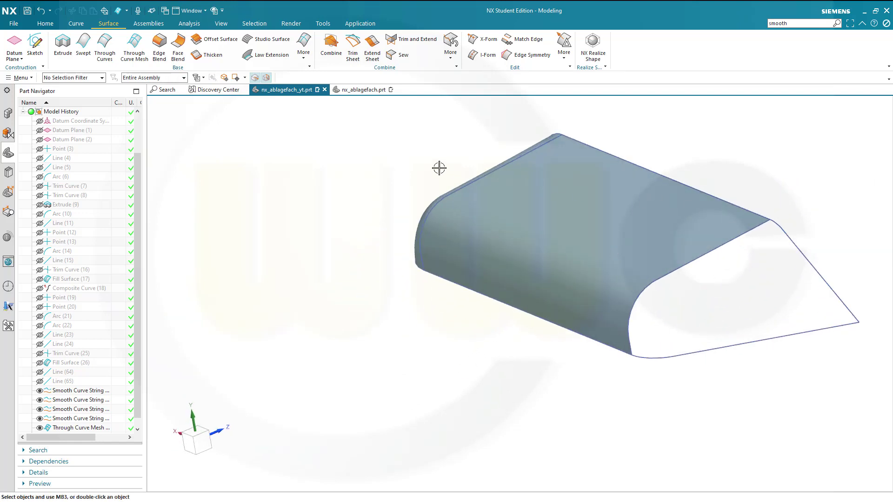
left_click(134, 46)
scroll(795, 288, "up", 2)
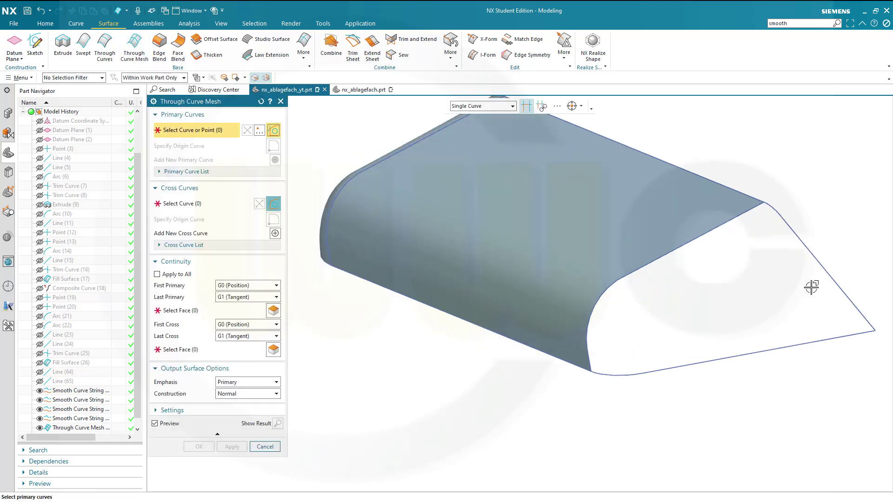
left_click(839, 293)
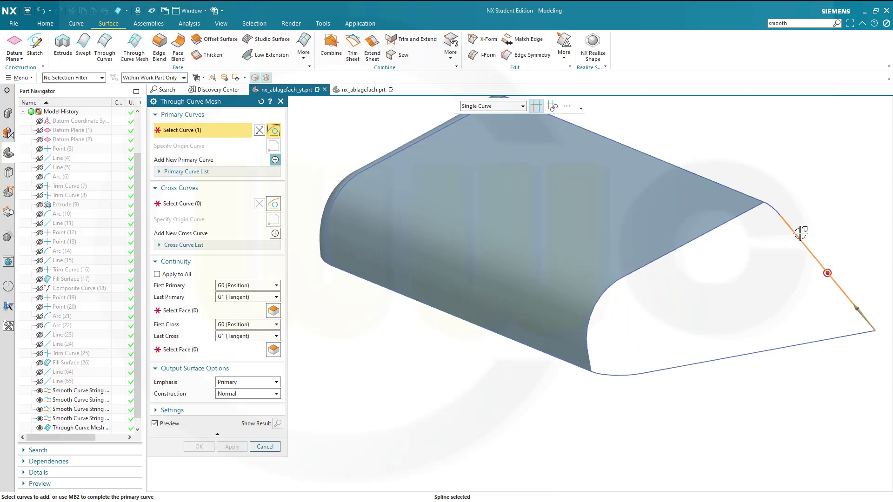
left_click(774, 207)
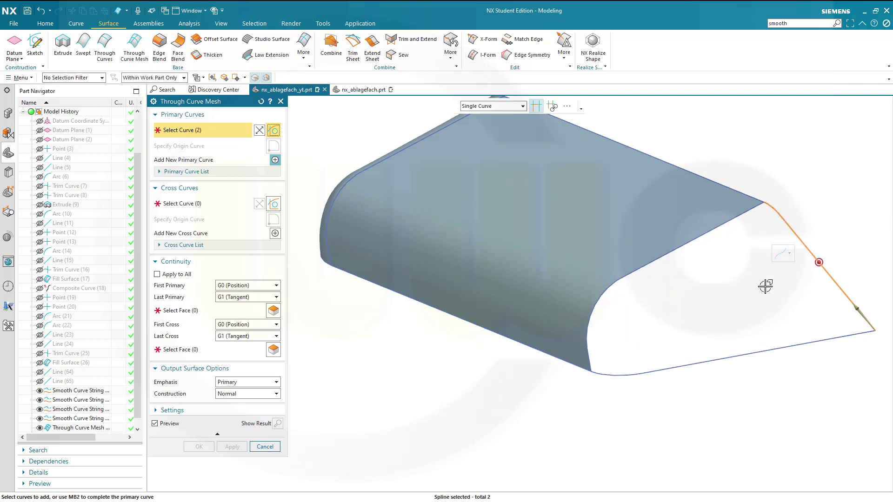
left_click(275, 160)
scroll(605, 404, "up", 3)
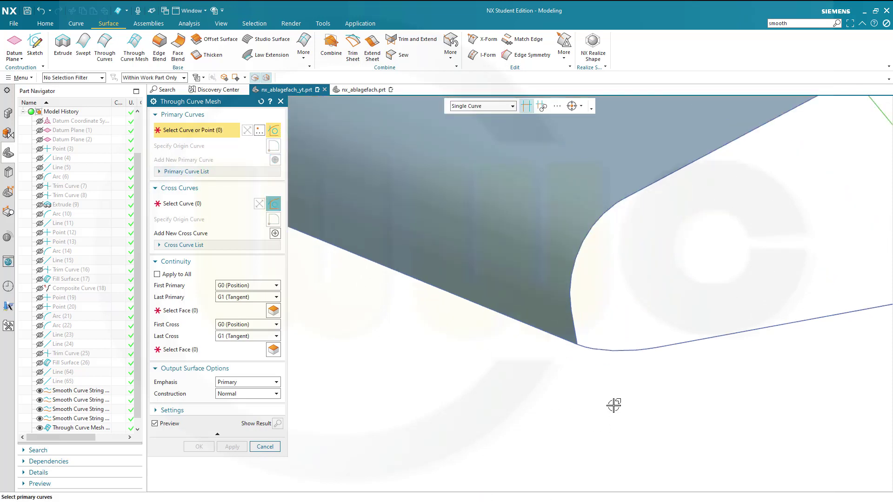
left_click(576, 339)
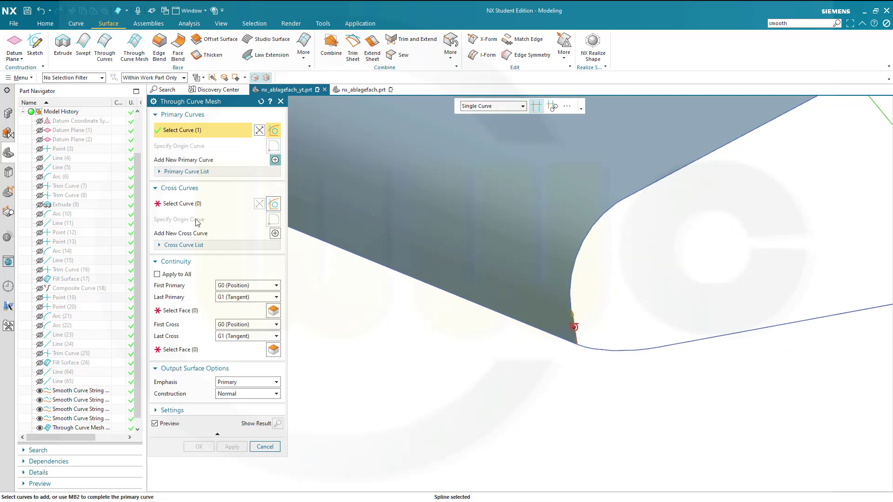
- Select the rear profile's lower straight curve and its adjoining corner curve together as the first cross curve
left_click(185, 207)
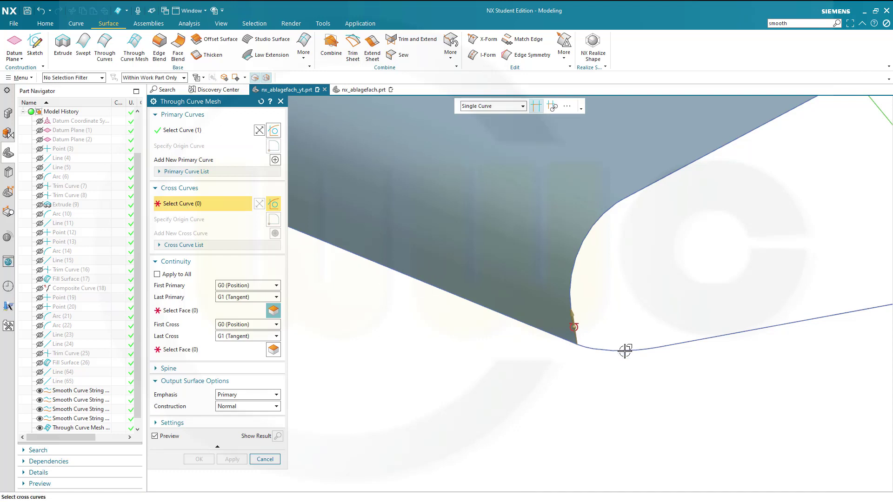
scroll(624, 351, "up", 3)
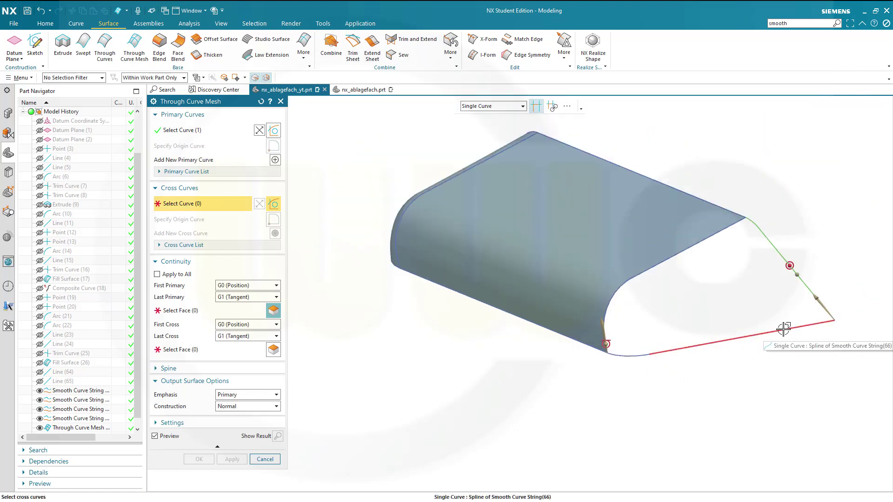
left_click(648, 352)
left_click(637, 356)
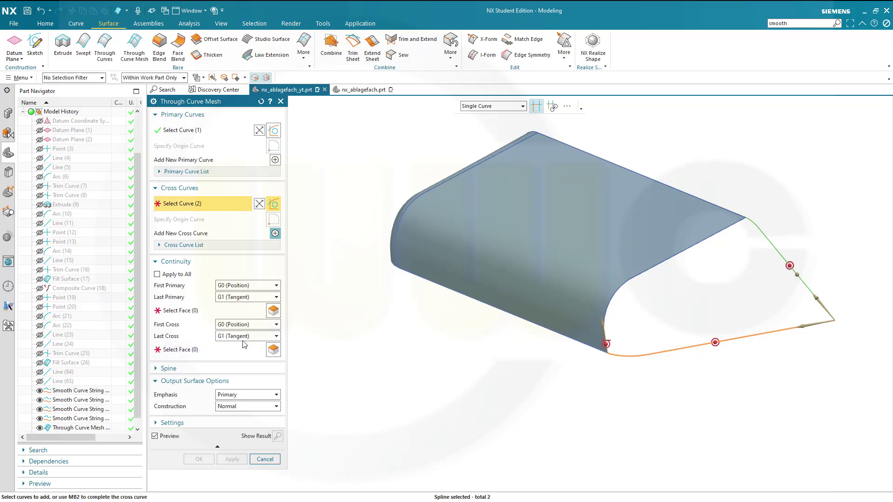
- Set both the Last Primary and Last Cross continuity to G0 (Position)
left_click(274, 297)
left_click(260, 309)
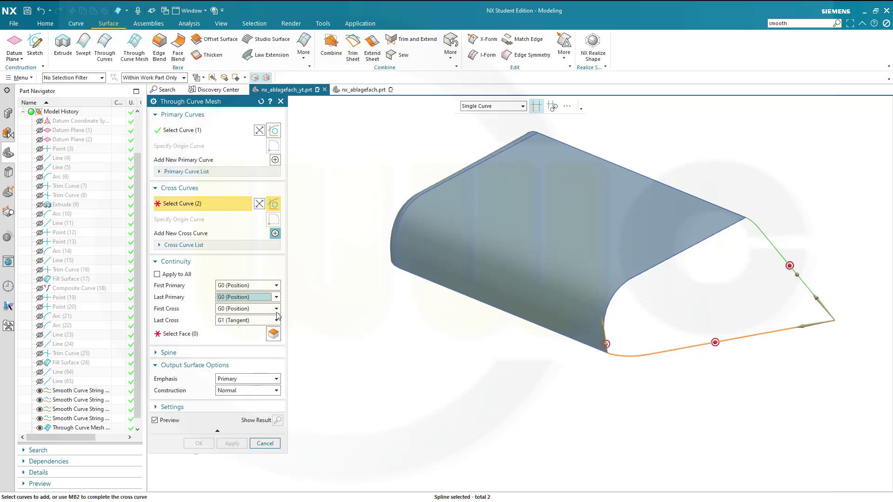
left_click(277, 321)
left_click(256, 328)
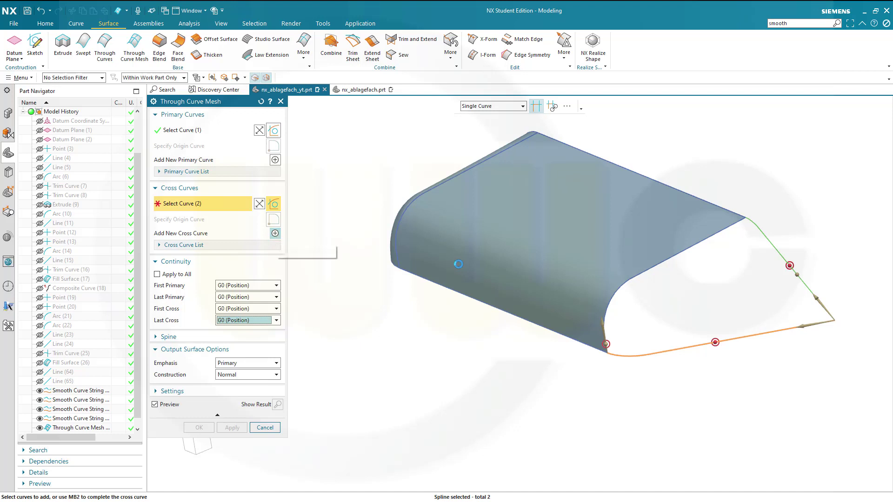
- Add the rear inner profile's straight line and rounded corner spline together as the second cross curve
left_click(275, 234)
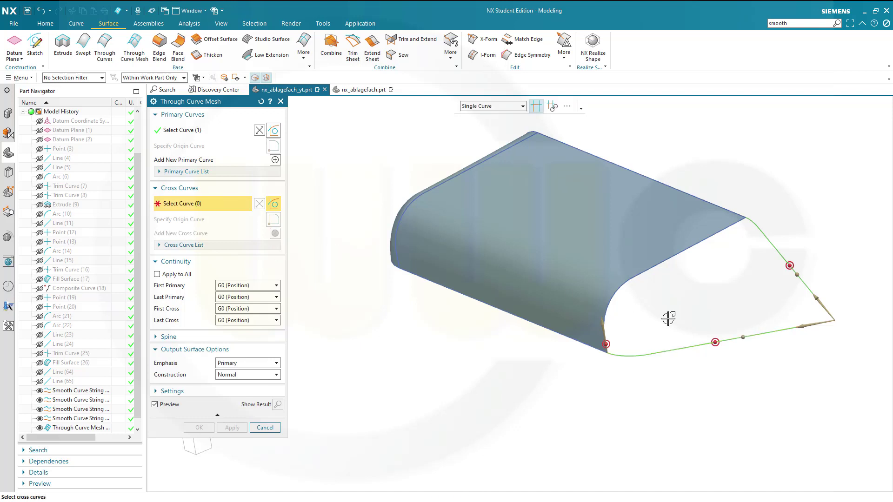
left_click(718, 234)
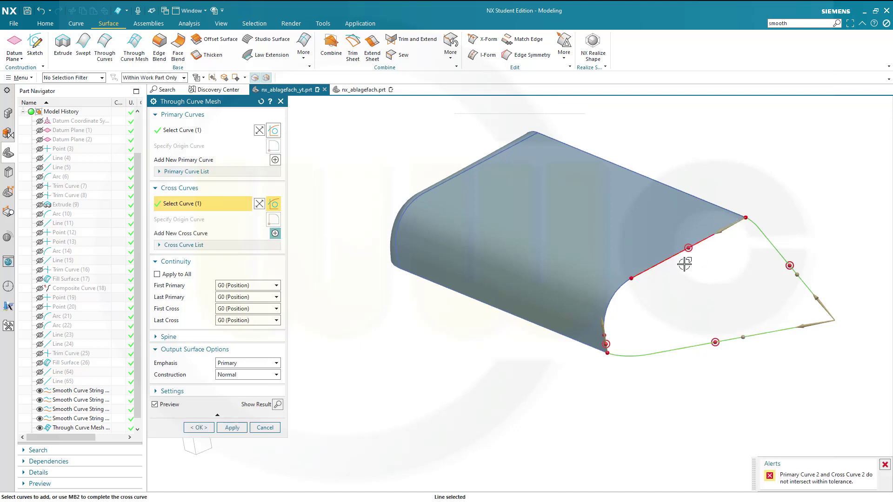
left_click(625, 288)
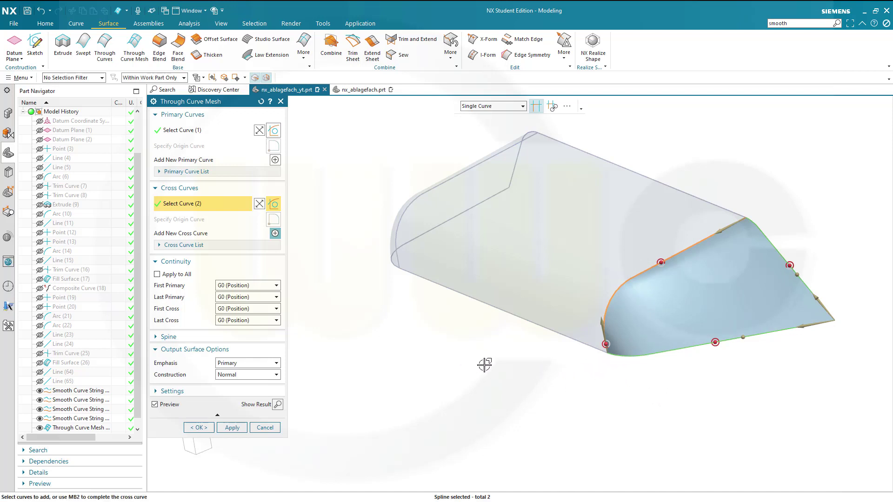
- Constrain the rear end surface's Last Primary and Last Cross to G1 (Tangent) against the main mesh face
left_click(277, 298)
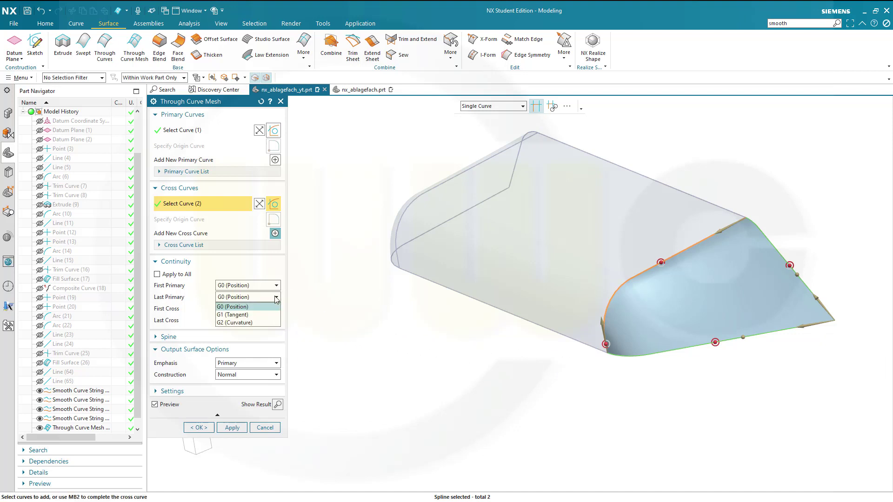
left_click(251, 315)
left_click(539, 257)
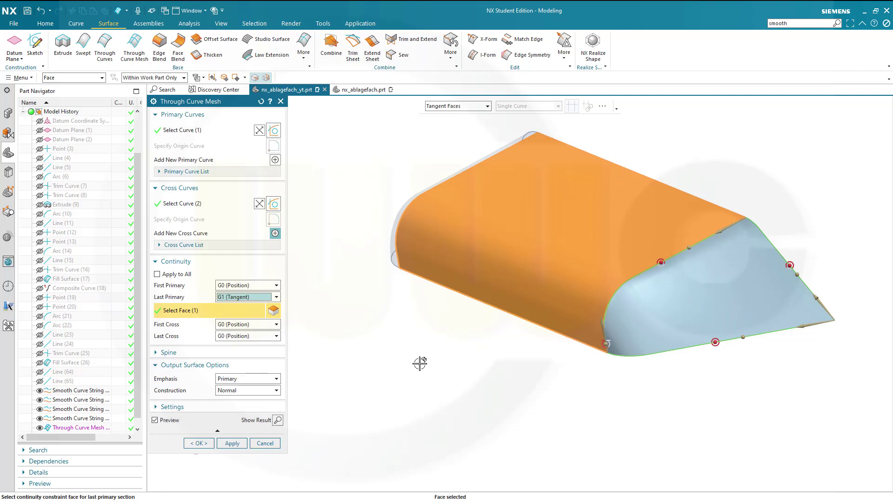
left_click(276, 336)
left_click(247, 352)
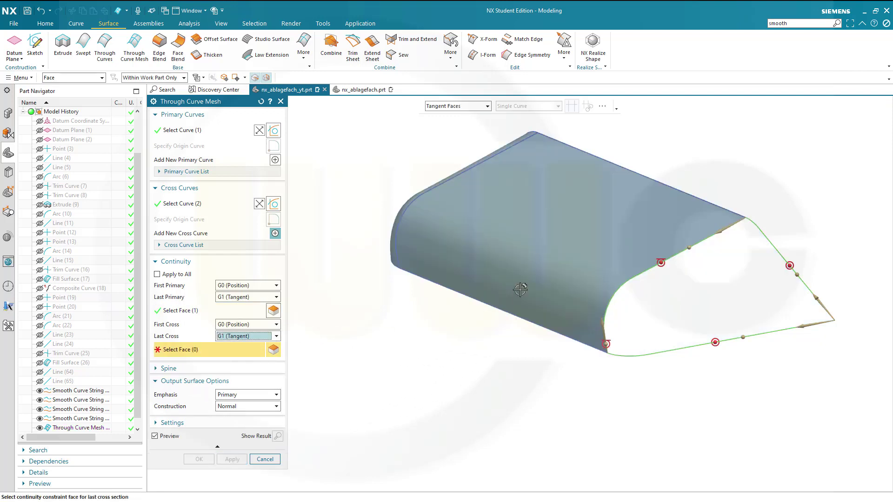
left_click(560, 250)
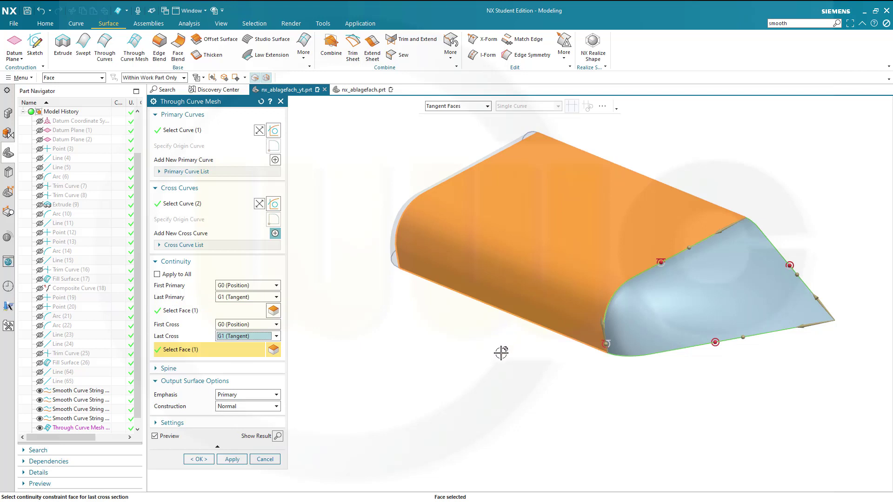
- Create the rear end surface and sew both end sheets onto the main sheet as the target
left_click(199, 459)
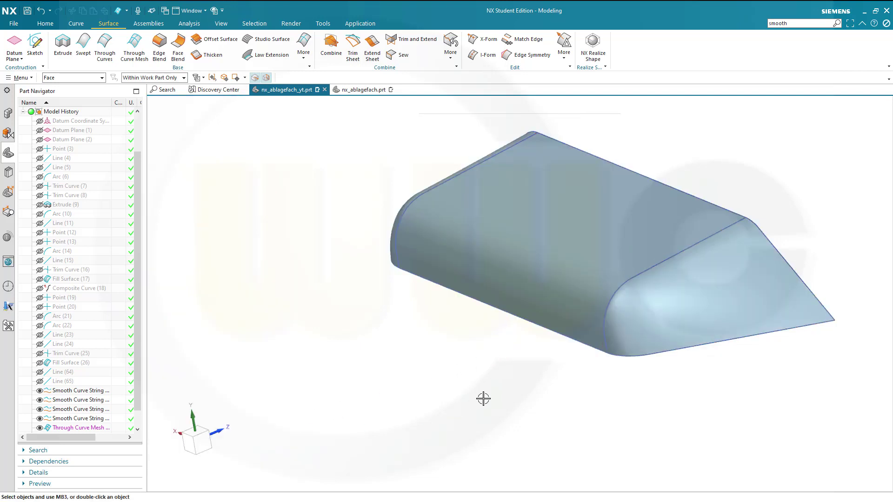
mouse_move(542, 351)
middle_mouse_down()
mouse_move(552, 321)
mouse_move(638, 329)
mouse_move(620, 329)
mouse_move(618, 341)
middle_mouse_up()
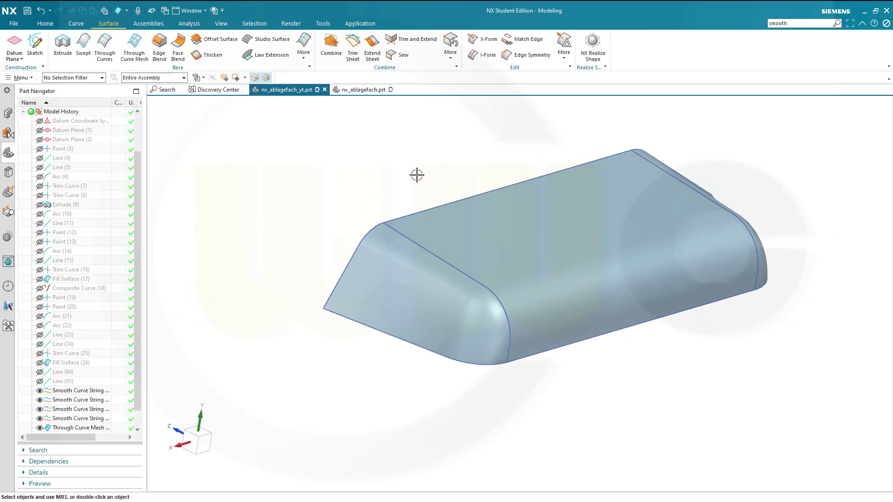
left_click(402, 55)
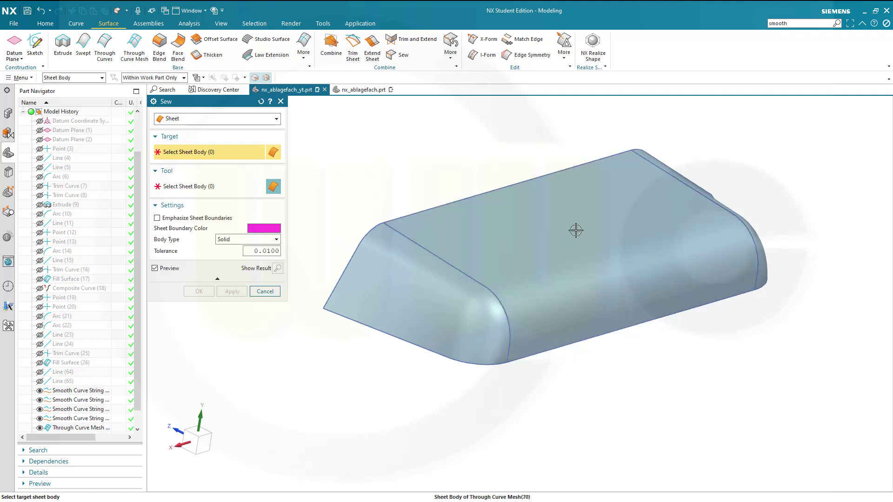
left_click(589, 239)
left_click(420, 288)
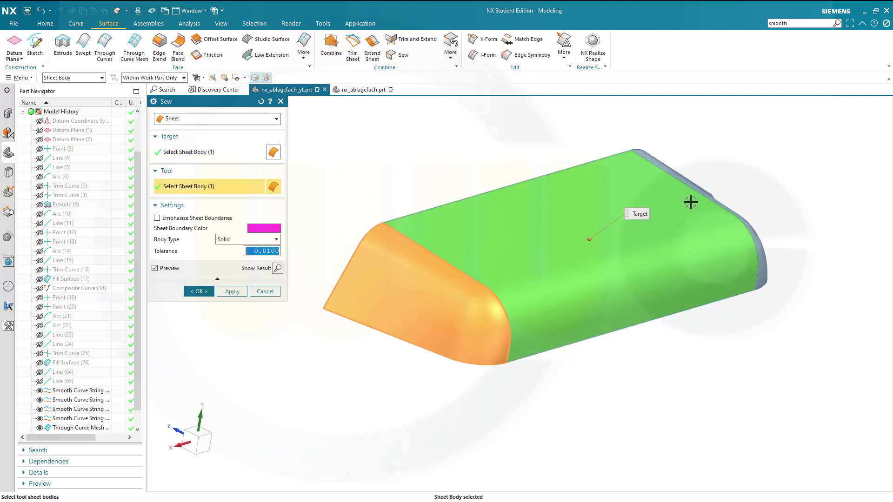
left_click(703, 180)
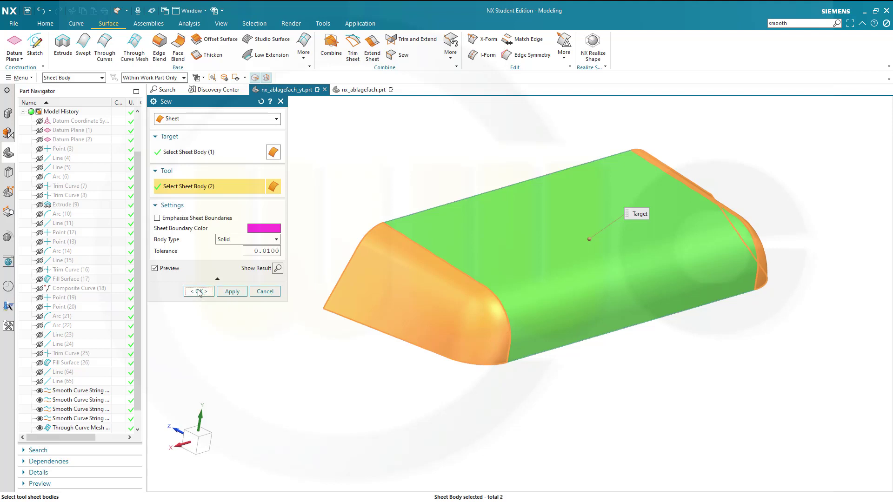
left_click(199, 292)
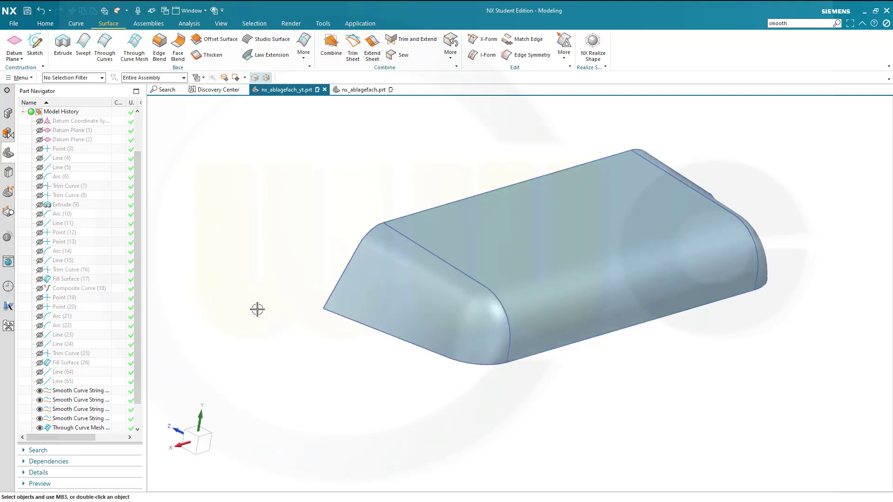
- Hide the sewn sheet body, leaving the smoothed curve strings displayed
mouse_move(257, 310)
middle_mouse_down()
mouse_move(229, 253)
mouse_move(241, 311)
middle_mouse_up()
scroll(103, 367, "down", 1)
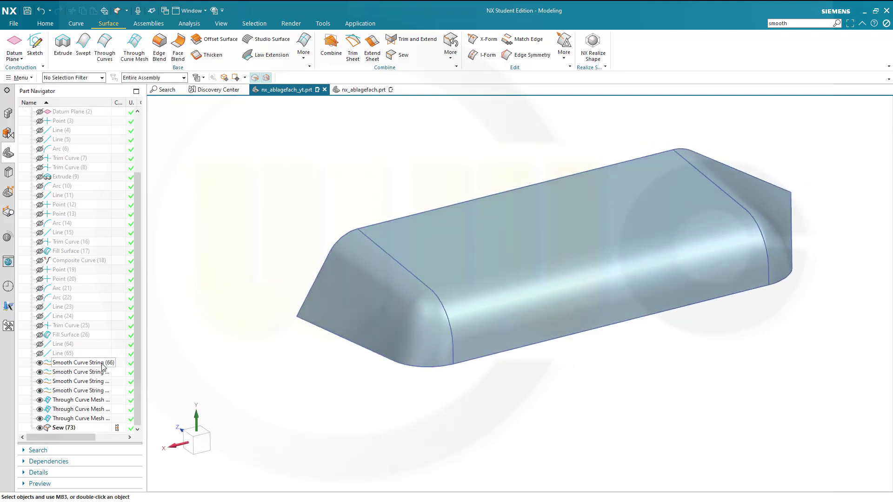
left_click(40, 429)
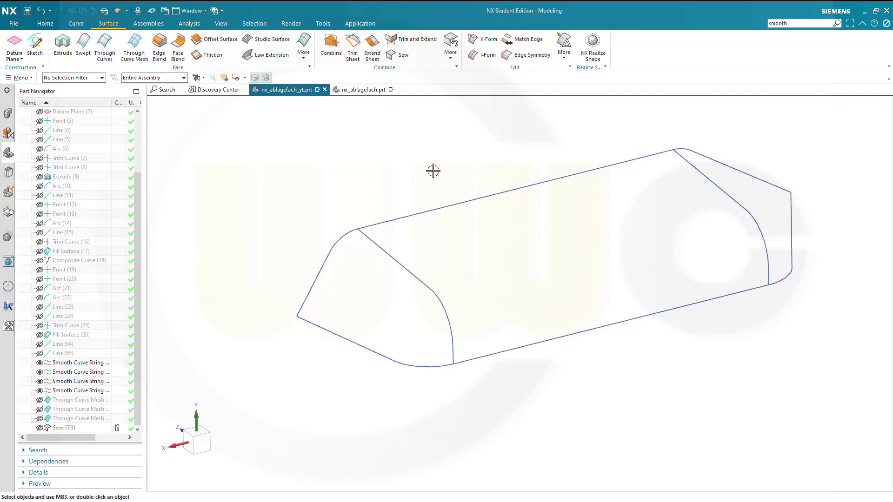
- Start another Through Curve Mesh with the long upper and long lower curves as its two primary curves
left_click(132, 49)
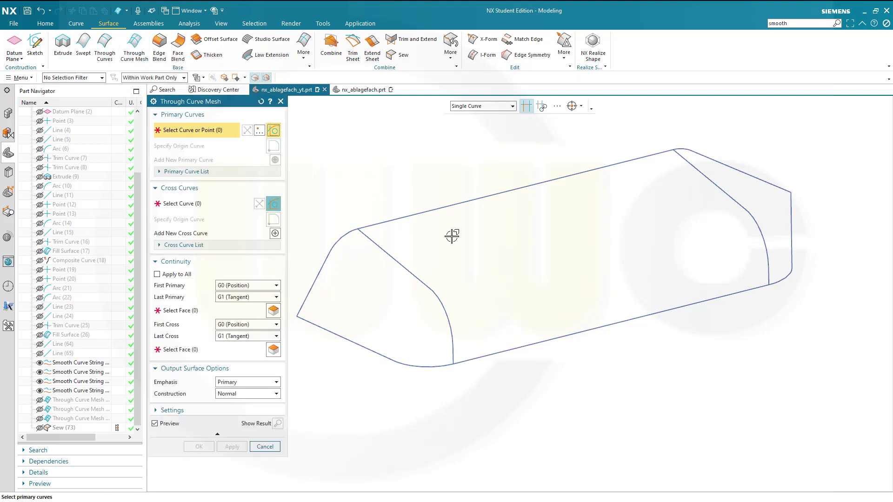
left_click(375, 221)
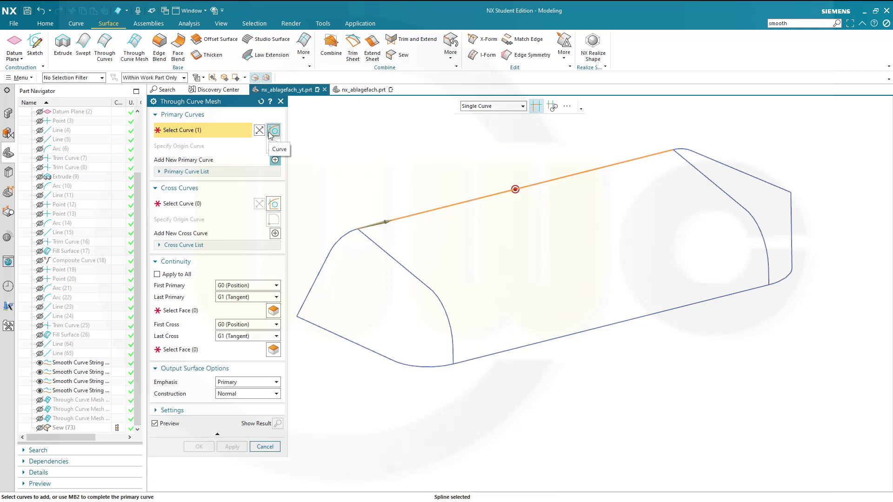
left_click(274, 160)
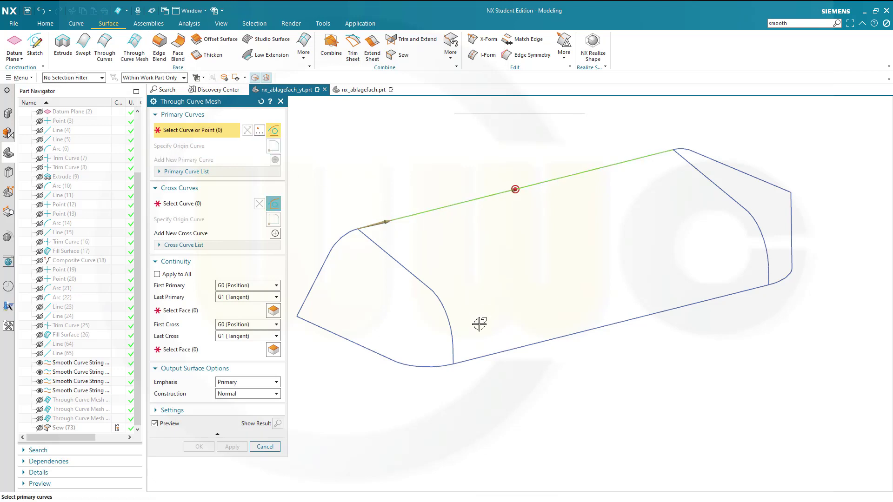
left_click(470, 361)
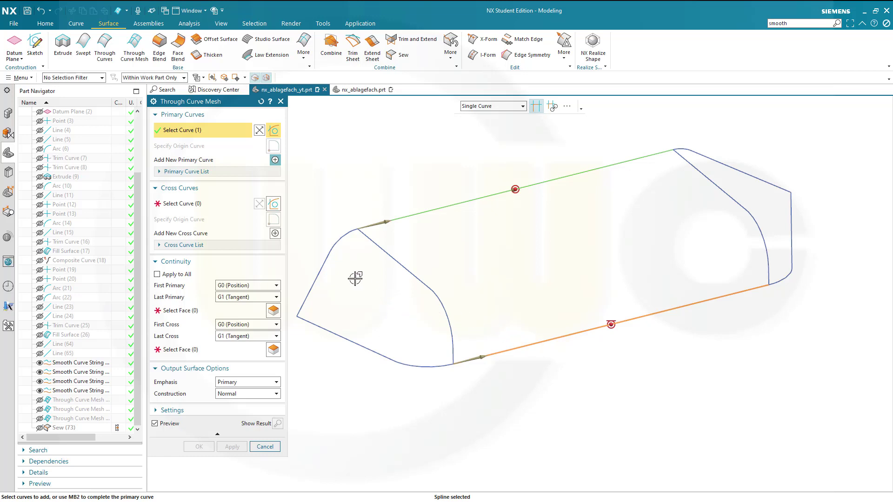
- Assign the smoothed curve strings of the rear and front inner profiles as the first and second cross curves
left_click(185, 206)
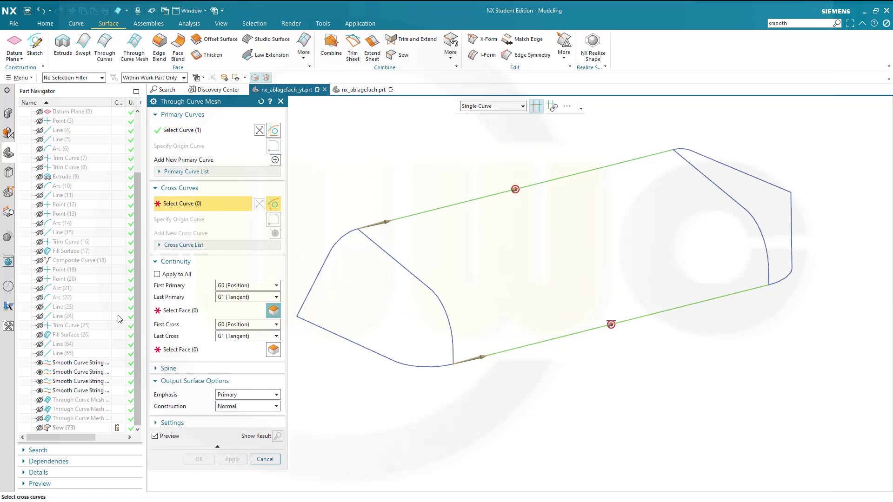
left_click(95, 383)
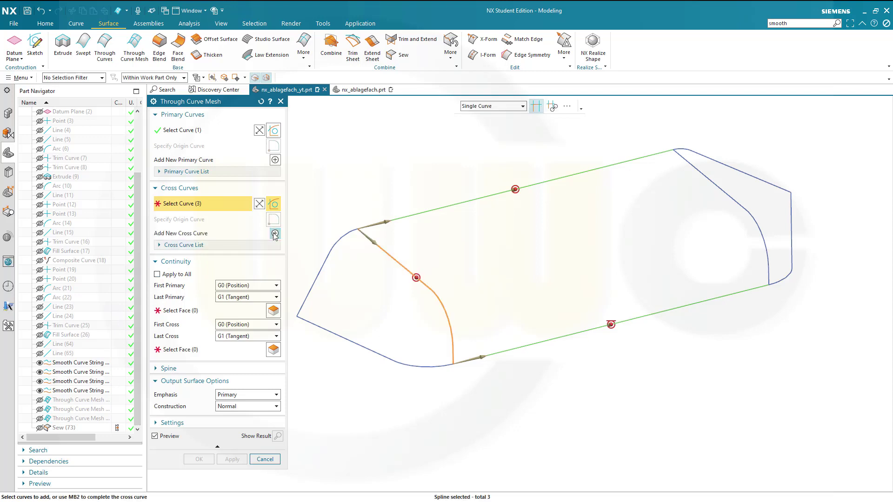
left_click(275, 233)
left_click(90, 391)
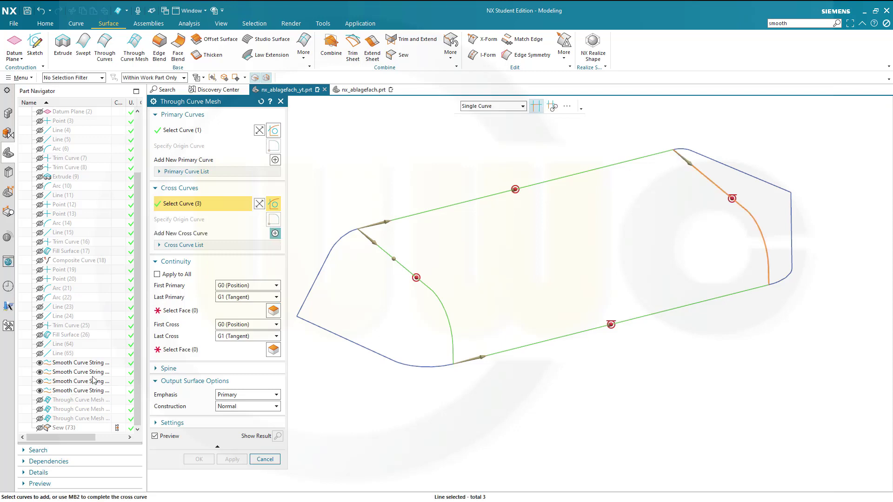
- Set Last Primary and Last Cross continuity to G0 (Position) and create the main mesh surface
left_click(276, 298)
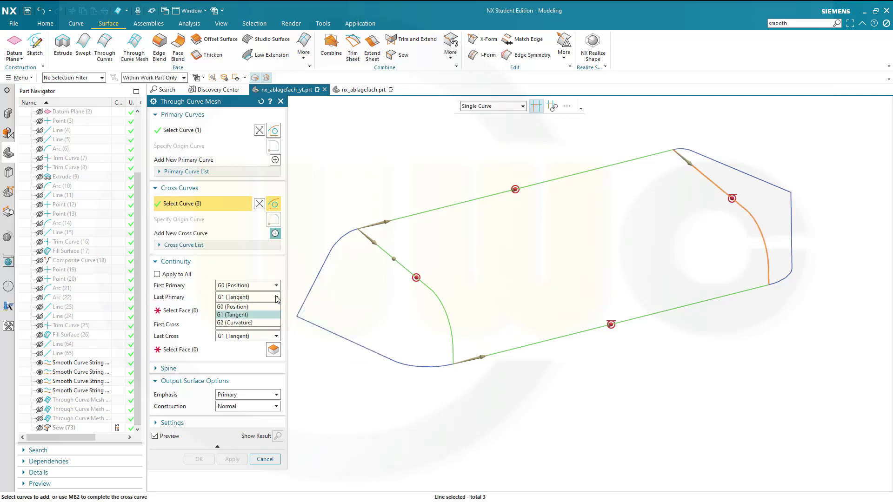
left_click(254, 308)
left_click(277, 320)
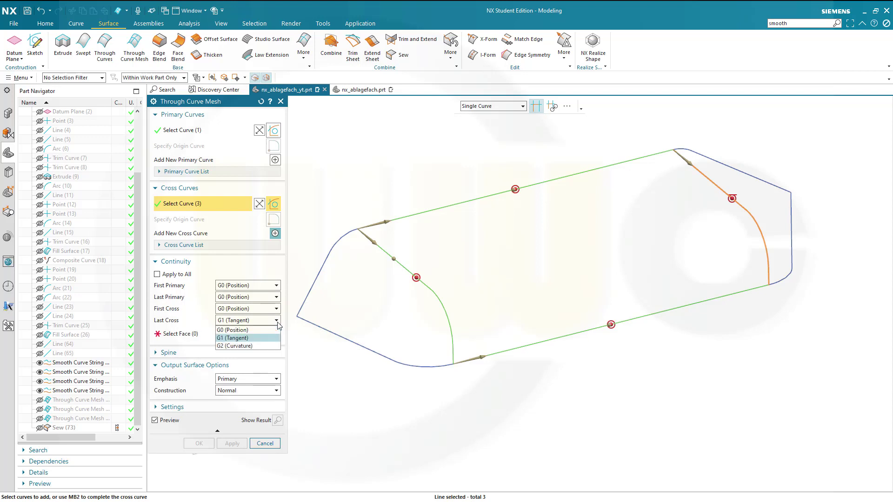
left_click(246, 331)
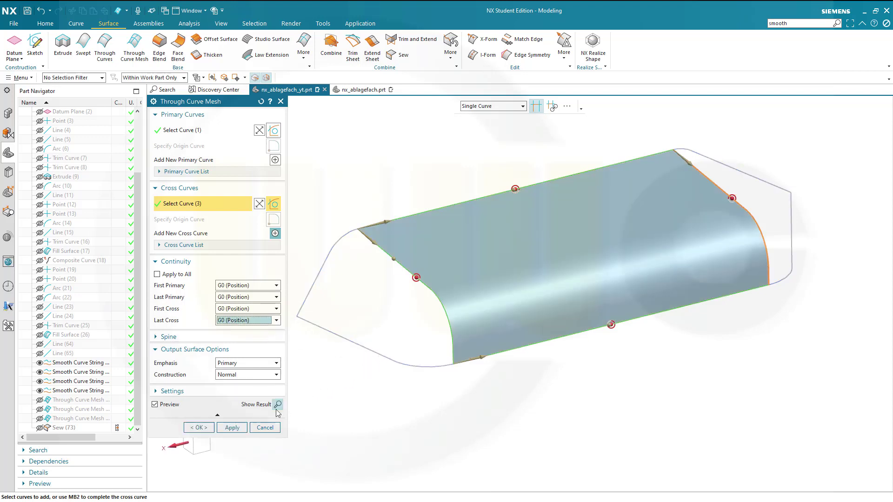
left_click(199, 428)
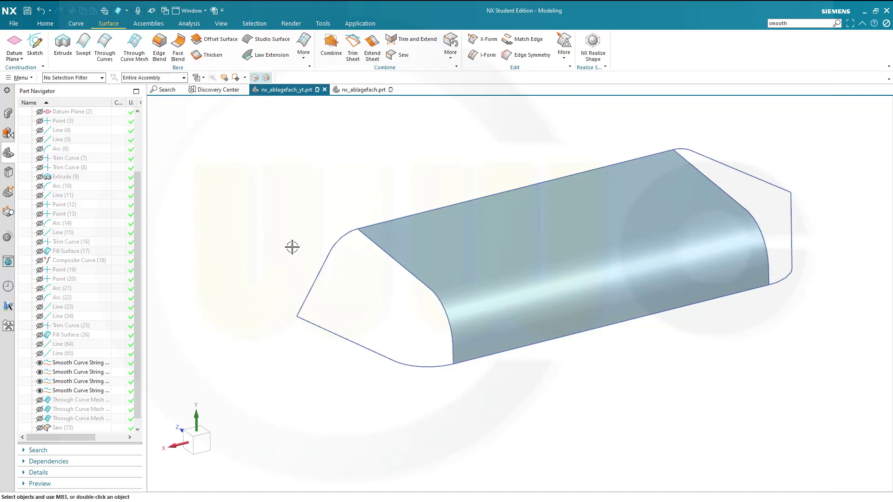
- Start a Studio Surface using the rear end's upper line with its corner curve, and the inner profile's short lower curve segment, as sections
middle_click_drag(329, 224, 331, 210)
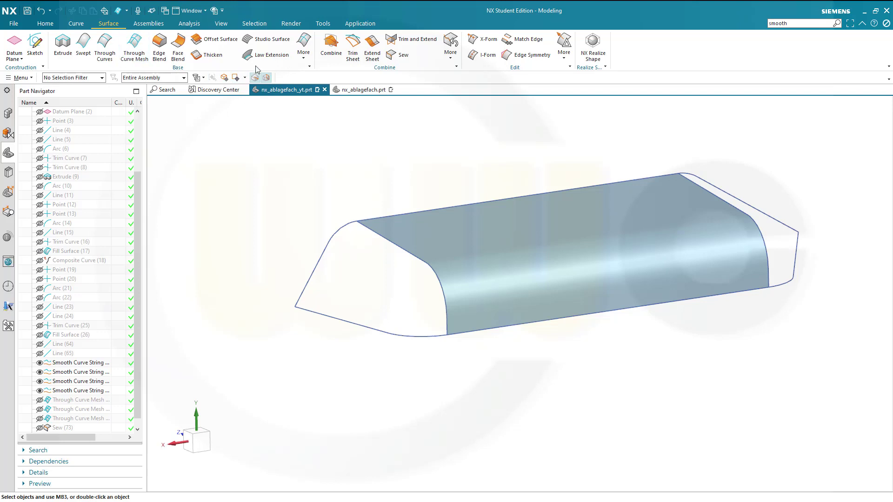
left_click(268, 44)
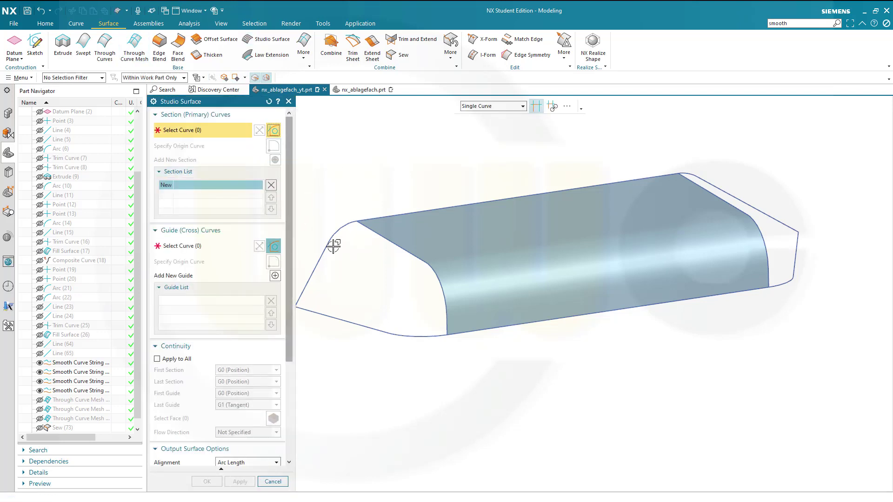
left_click(314, 271)
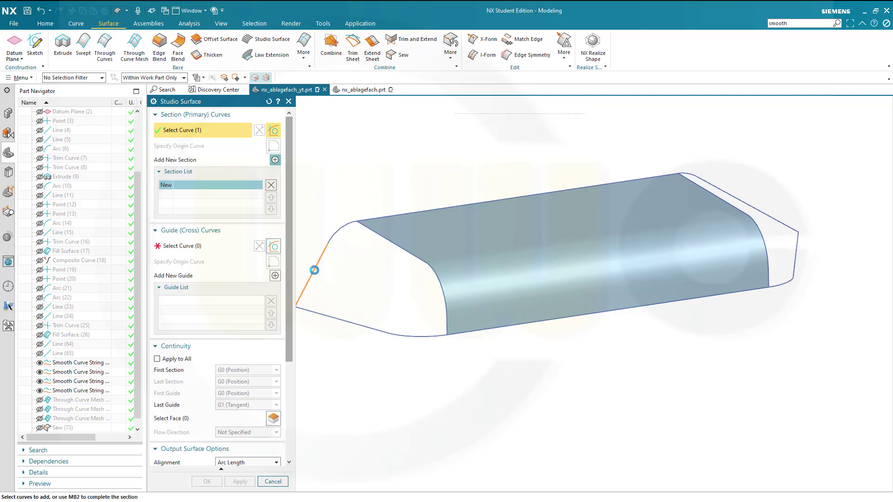
left_click(338, 228)
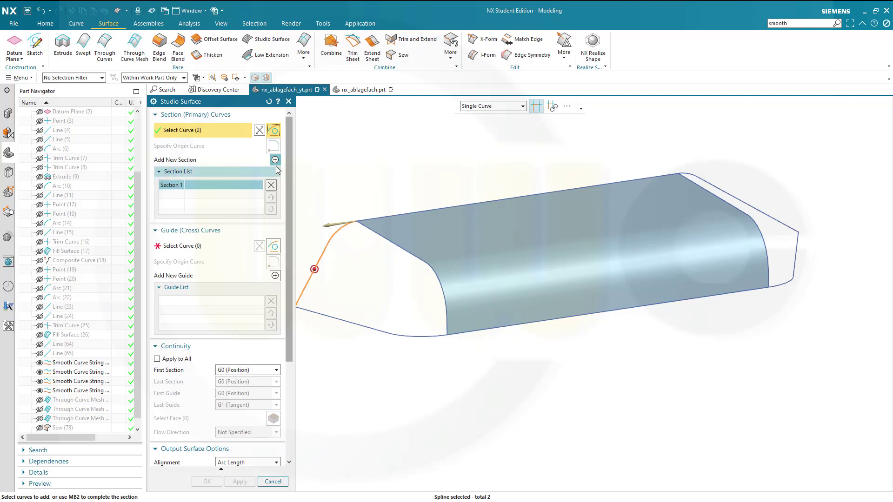
left_click(275, 160)
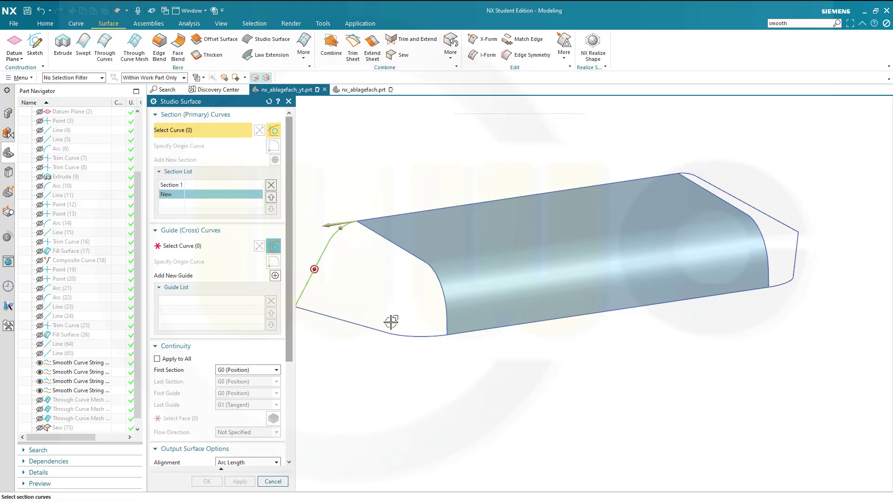
left_click(446, 325)
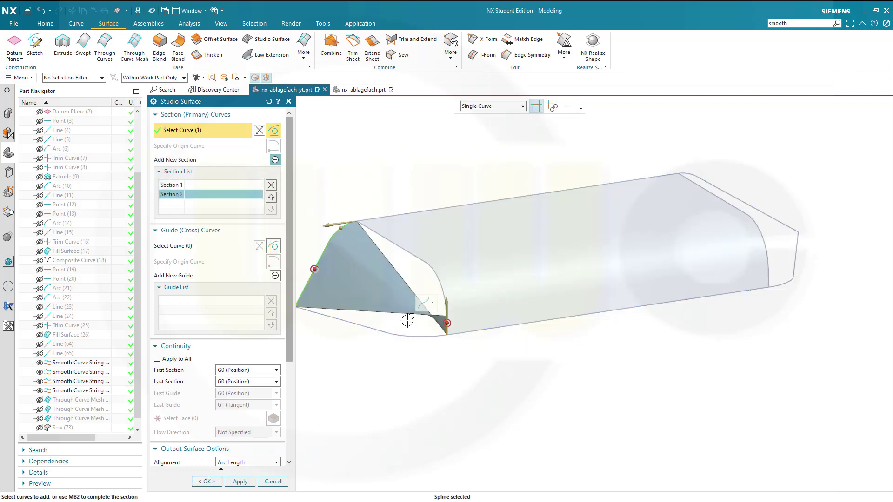
left_click(446, 304)
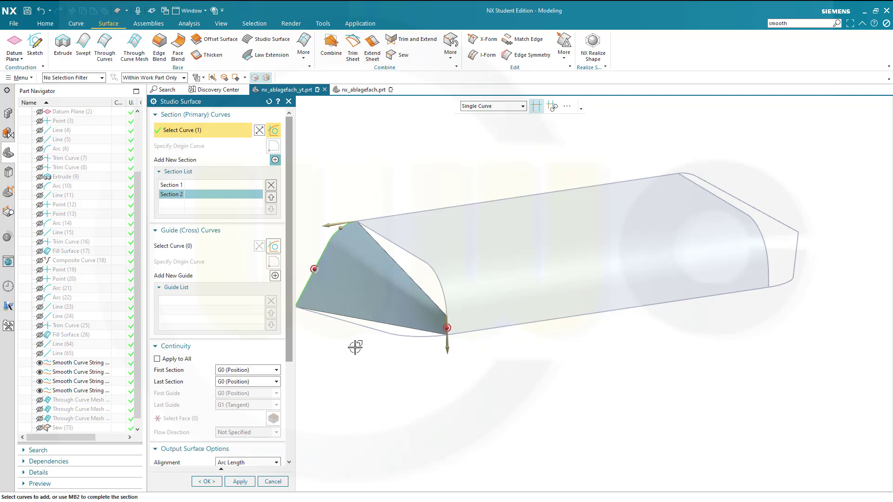
- Select the rear lower line with its corner curve as the first guide, and the inner profile's straight line with its corner spline as the second
left_click(183, 245)
left_click(344, 321)
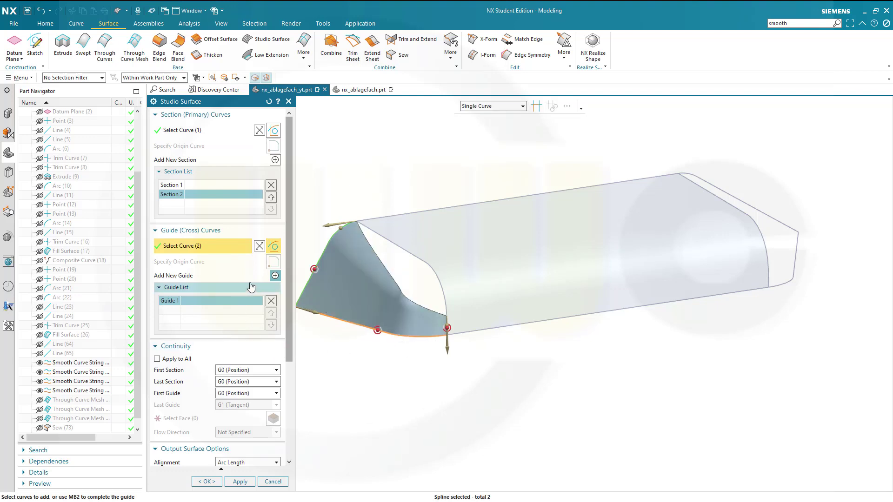
left_click(275, 276)
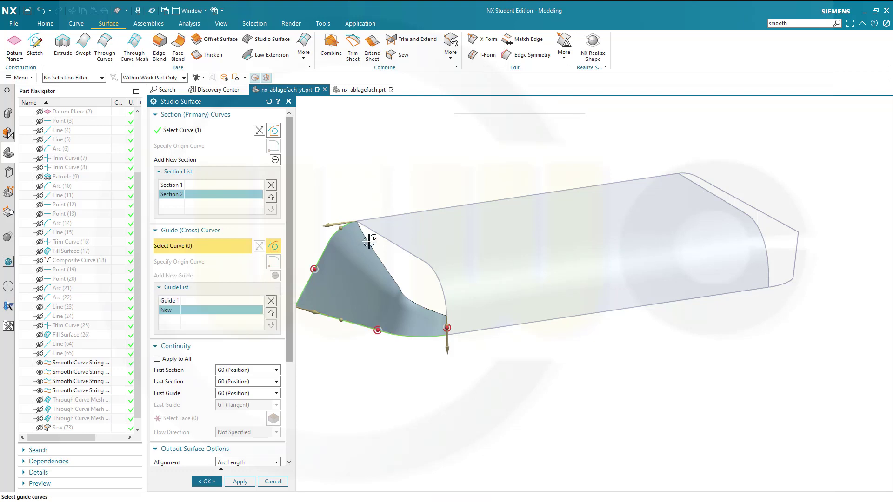
left_click(402, 245)
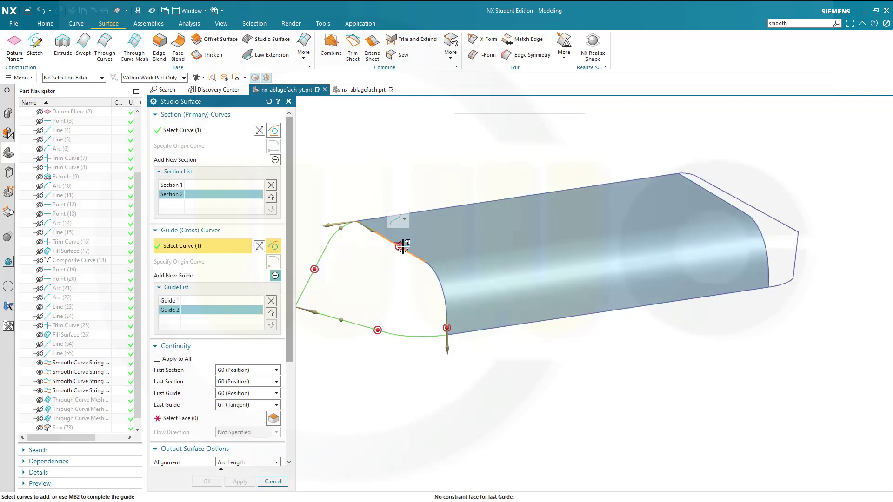
left_click(428, 272)
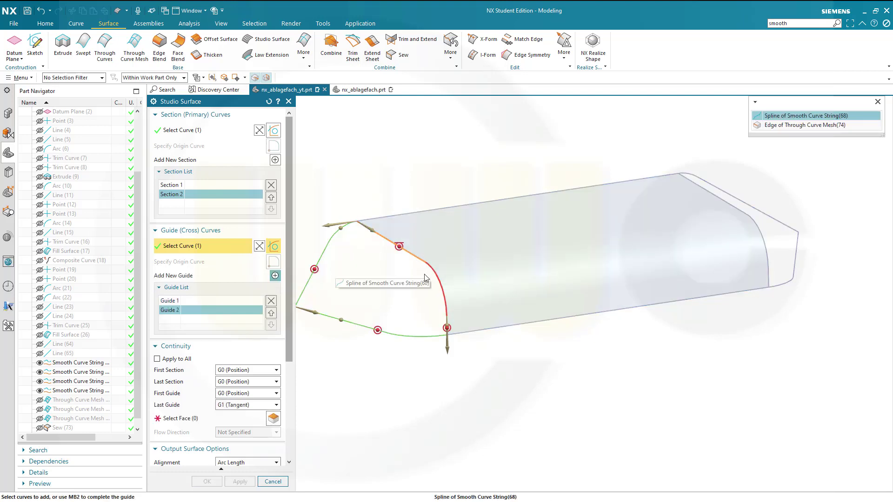
left_click(800, 115)
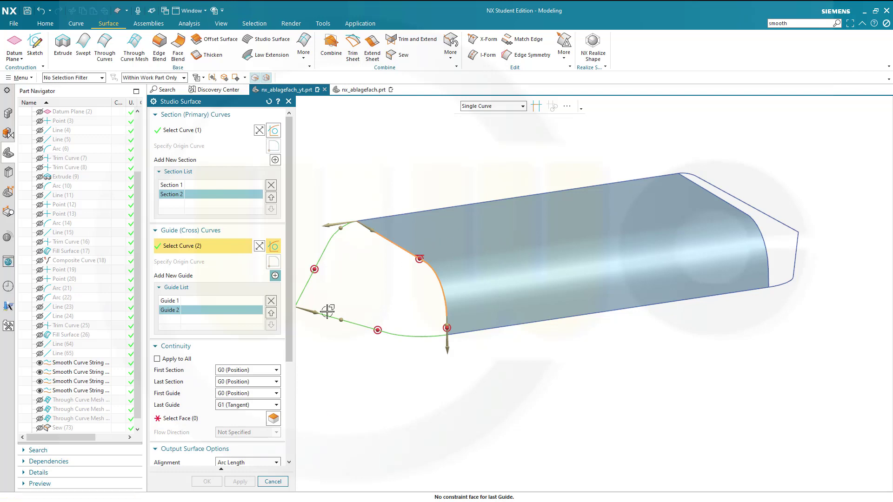
- Constrain the Last Guide and Last Section to G1 (Tangent) against the main mesh face and create the rear Studio Surface
left_click(186, 417)
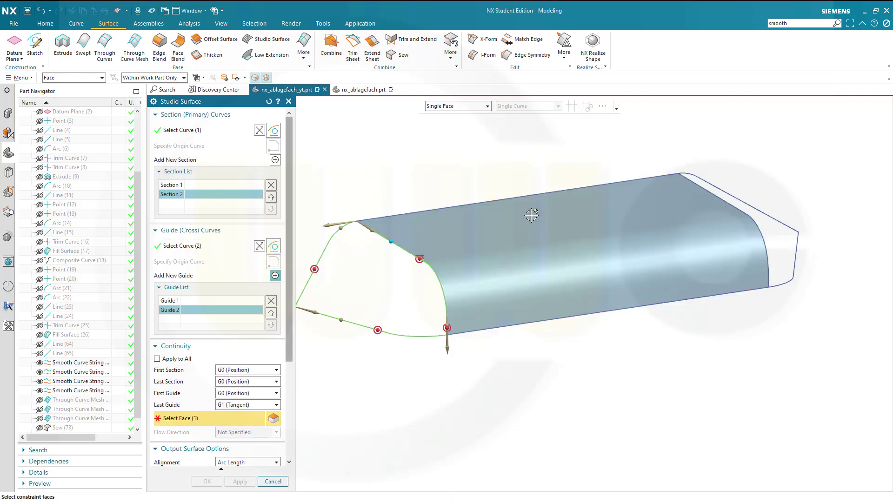
left_click(532, 213)
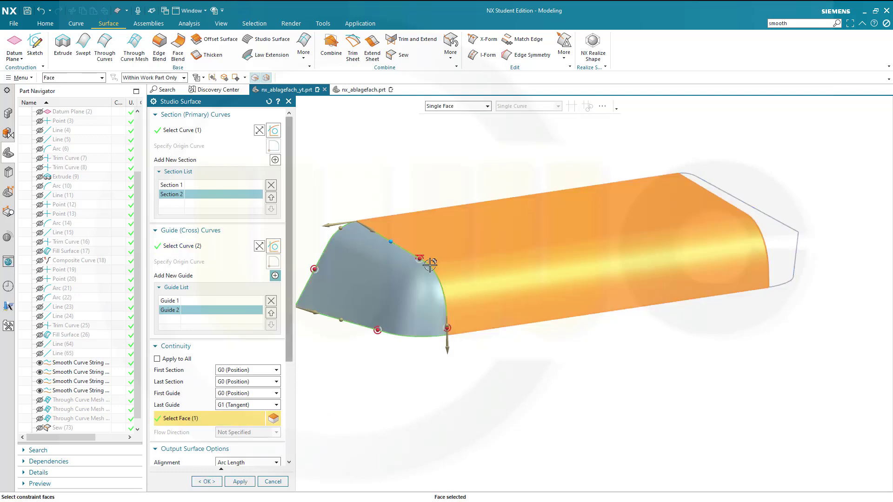
left_click(273, 382)
left_click(252, 399)
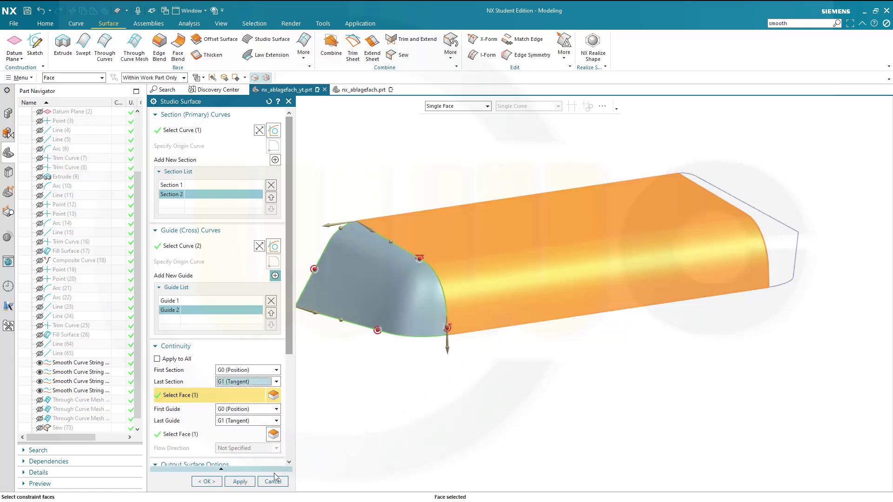
left_click(240, 482)
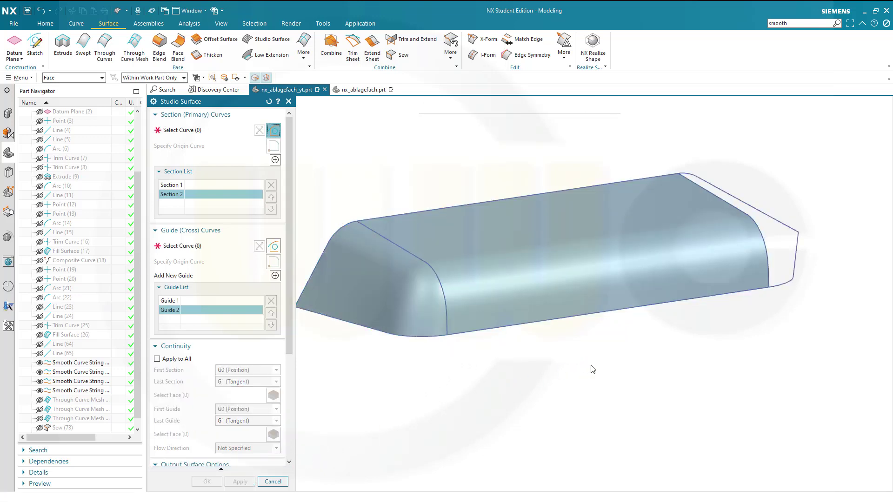
- Start the front Studio Surface using the open end's upper line with its corner curve, and the inner profile's short lower segment, as sections
mouse_move(590, 369)
middle_mouse_down()
mouse_move(590, 362)
mouse_move(503, 357)
mouse_move(590, 372)
middle_mouse_up()
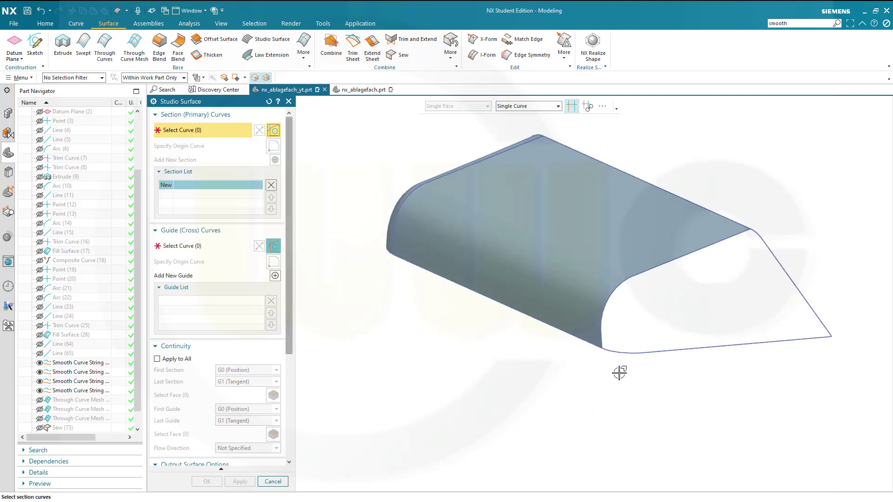
left_click(793, 283)
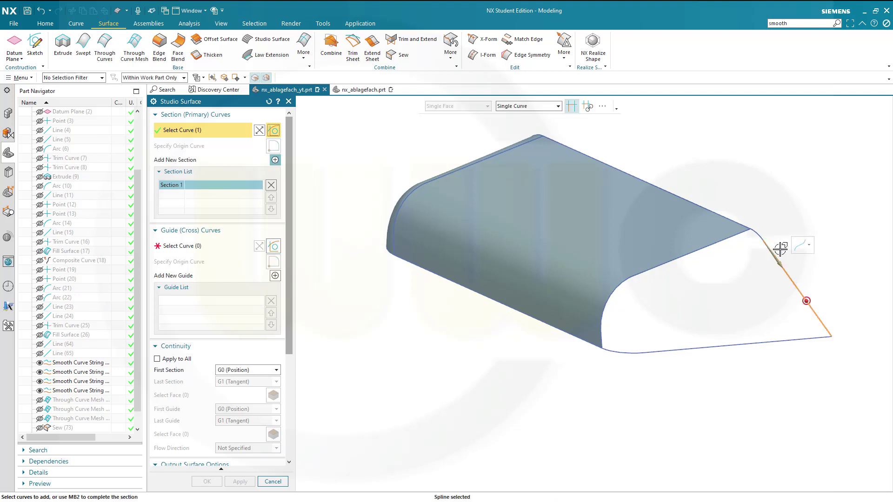
left_click(275, 160)
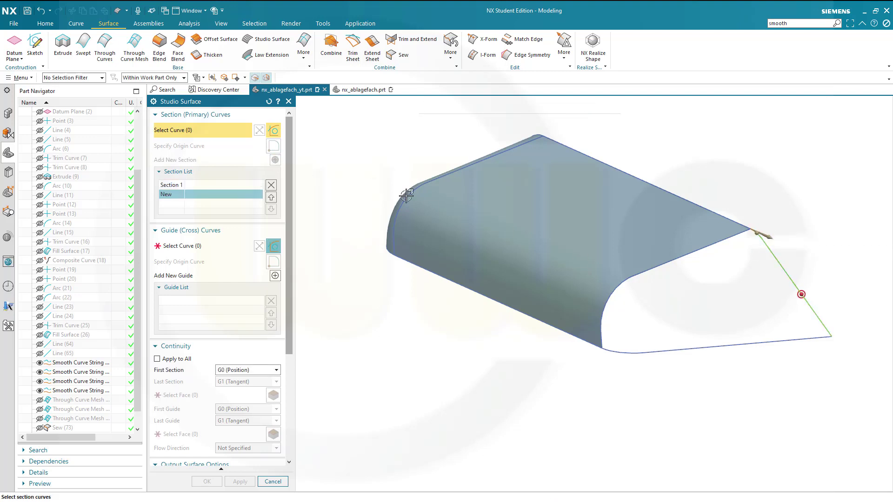
left_click(602, 332)
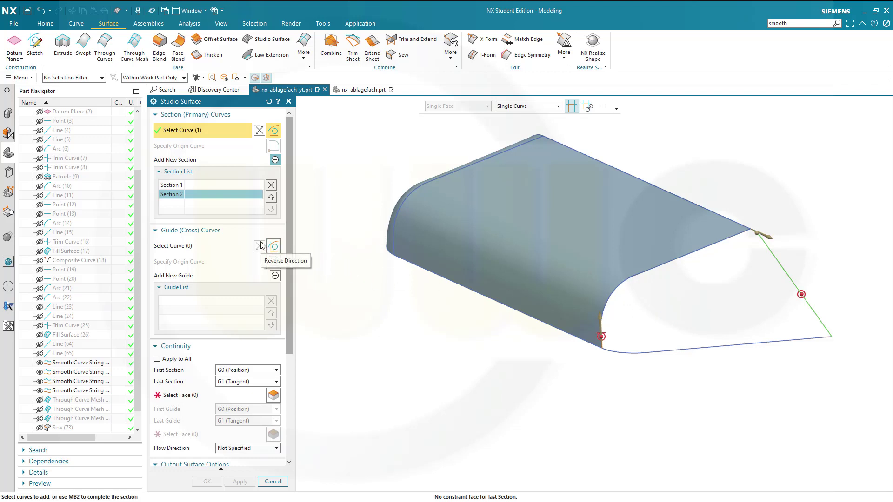
- Select the open end's lower line with its corner curve as the first guide, and the inner profile's straight line with its corner spline as the second
left_click(192, 247)
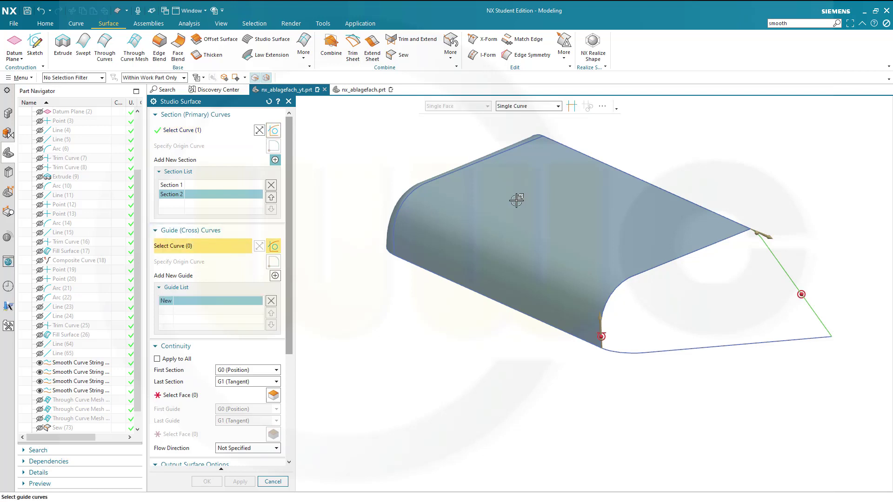
left_click(783, 340)
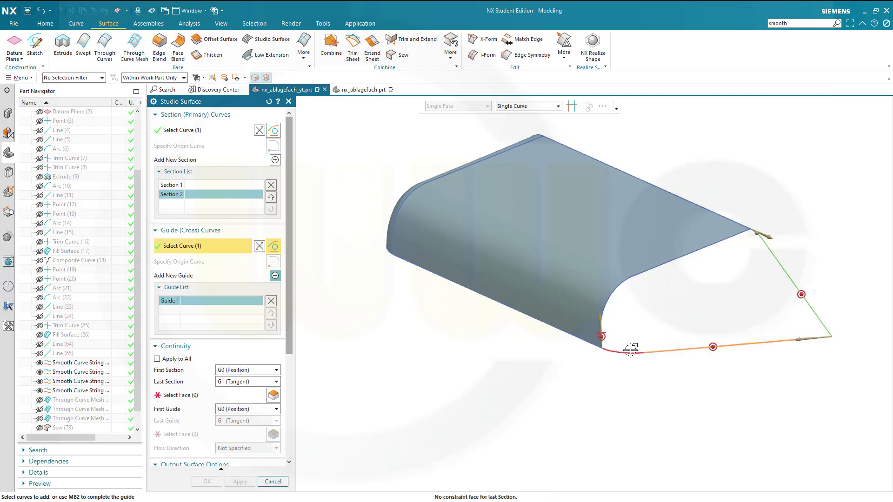
left_click(276, 276)
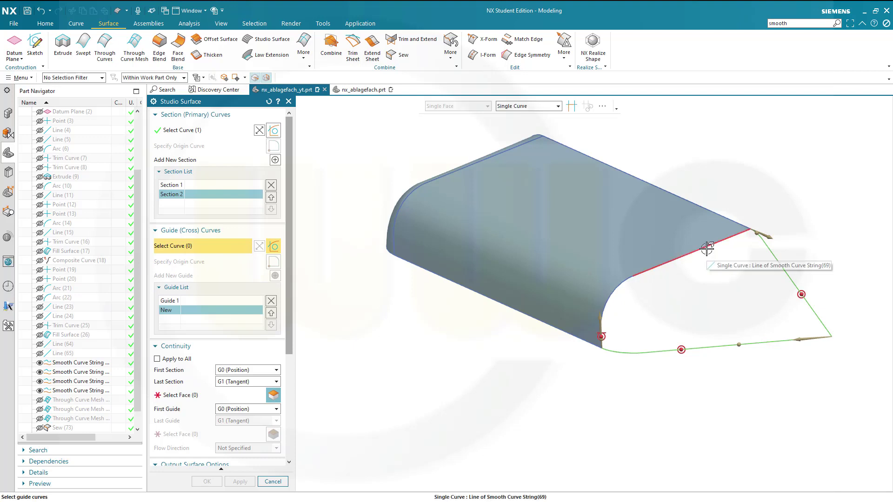
left_click(683, 263)
left_click(615, 292)
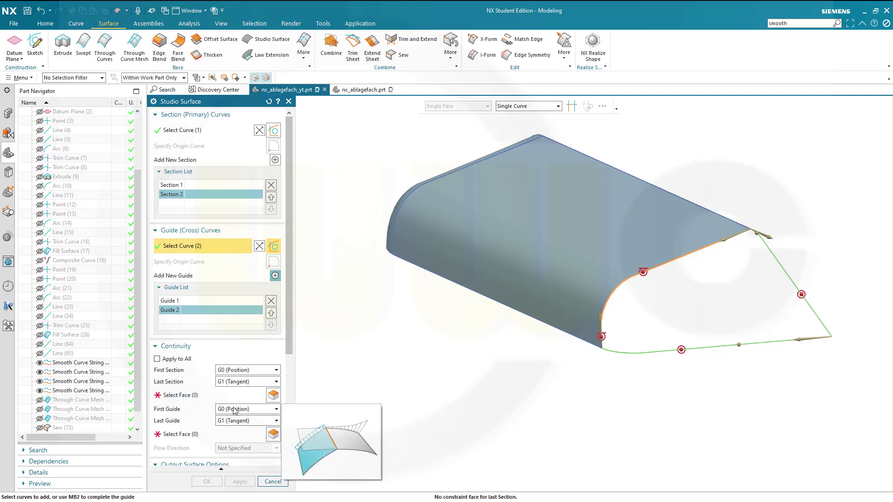
- Constrain the Last Section and Last Guide to G1 (Tangent) against the main mesh face and create the front Studio Surface
left_click(186, 396)
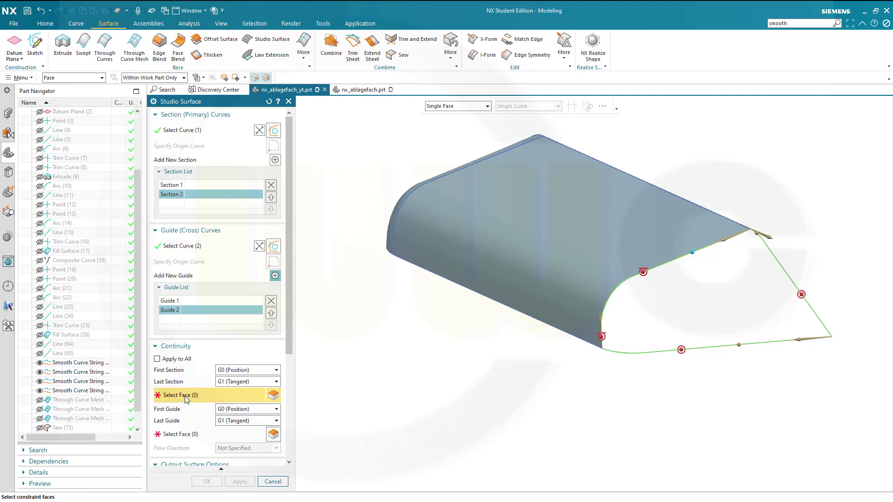
left_click(607, 240)
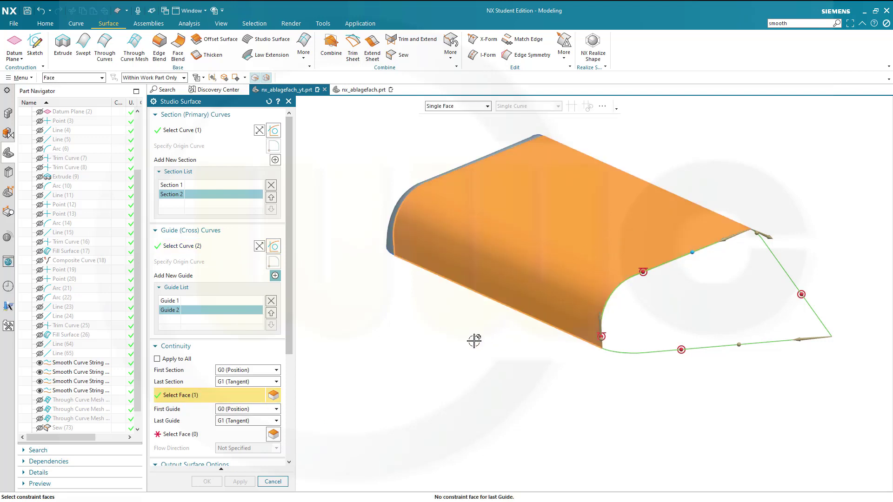
left_click(207, 431)
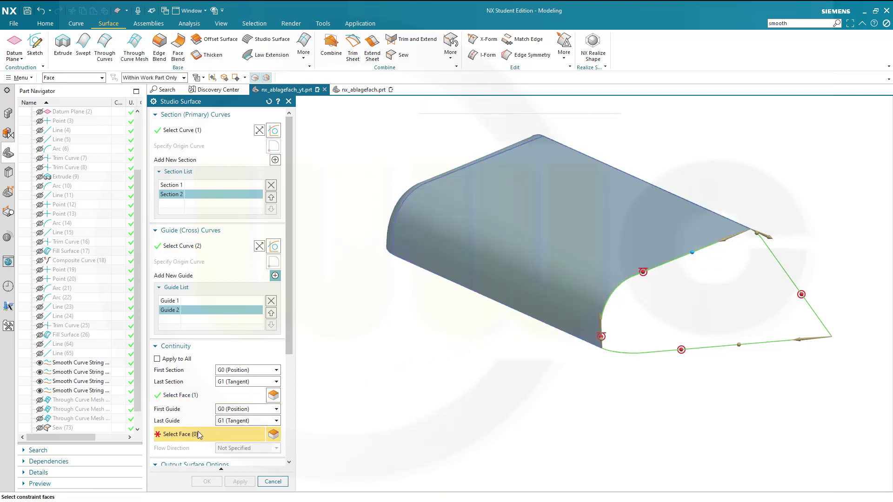
left_click(594, 244)
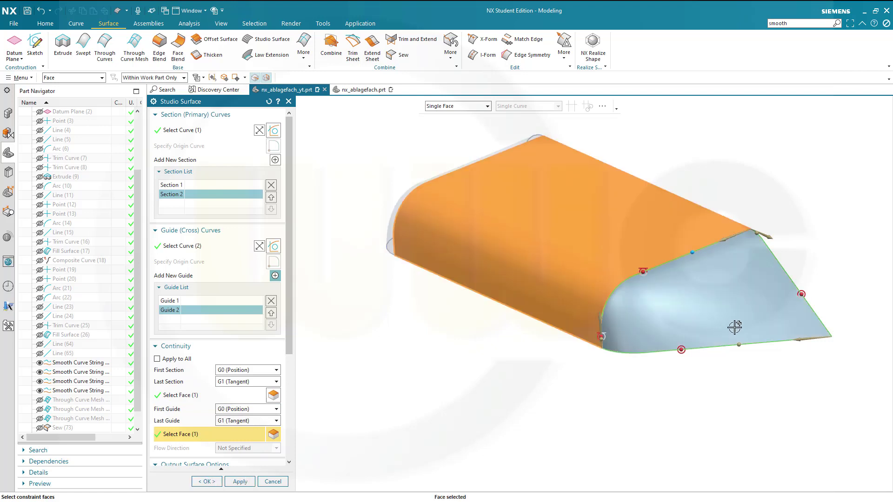
left_click(207, 482)
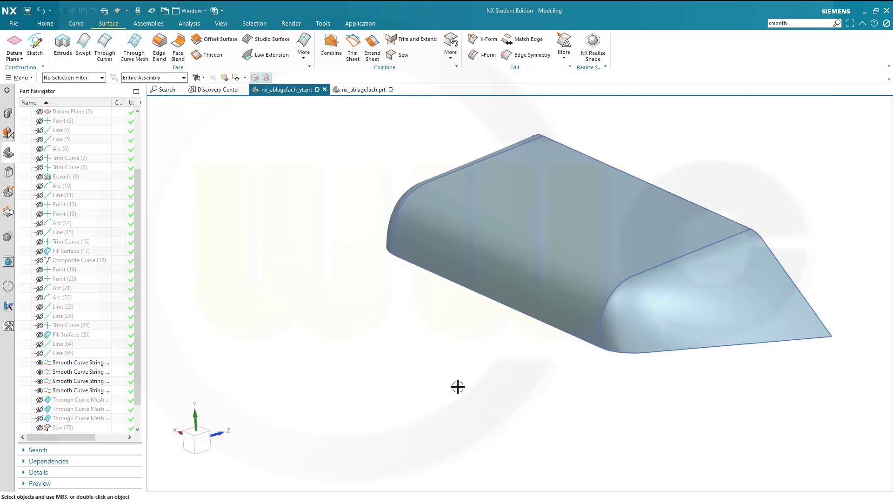
- Sew the two Studio Surface end sheets to the main mesh surface, using the main surface as the target
middle_click_drag(456, 385, 538, 385)
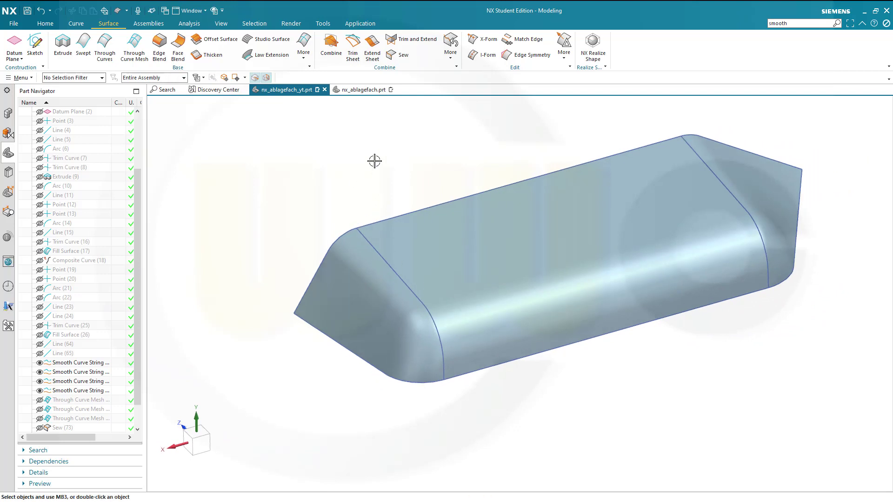
left_click(393, 55)
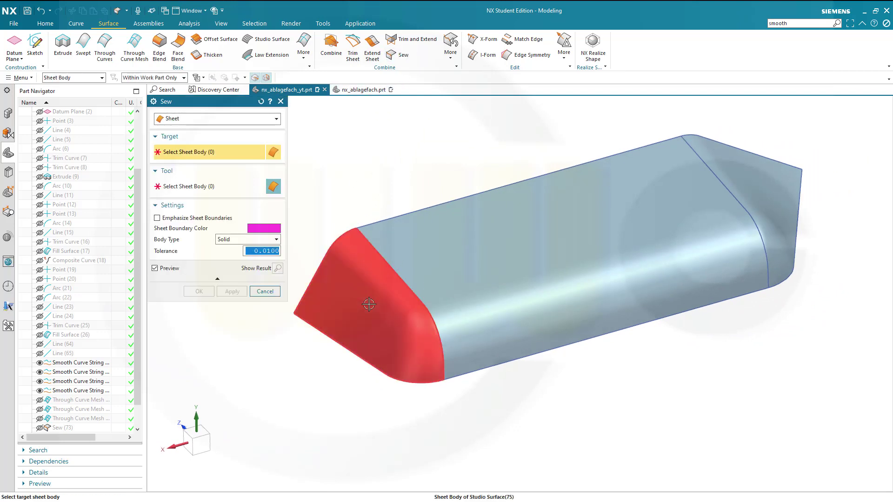
left_click(570, 243)
left_click(410, 293)
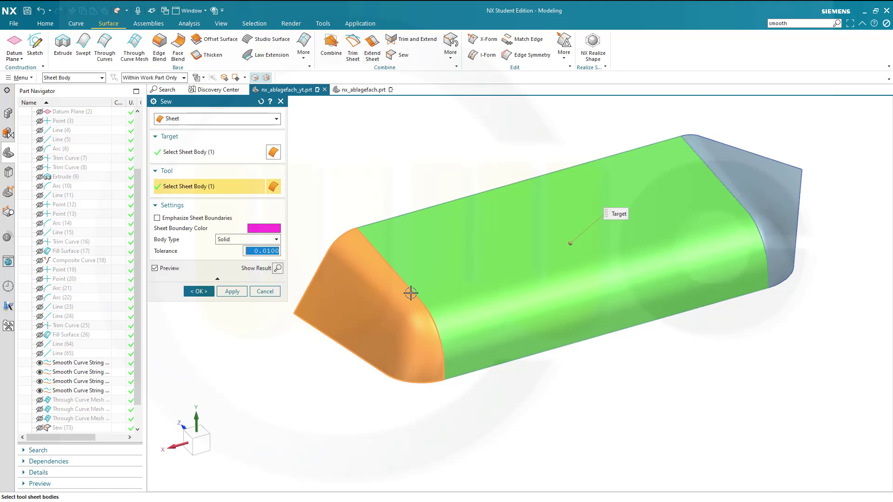
left_click(797, 181)
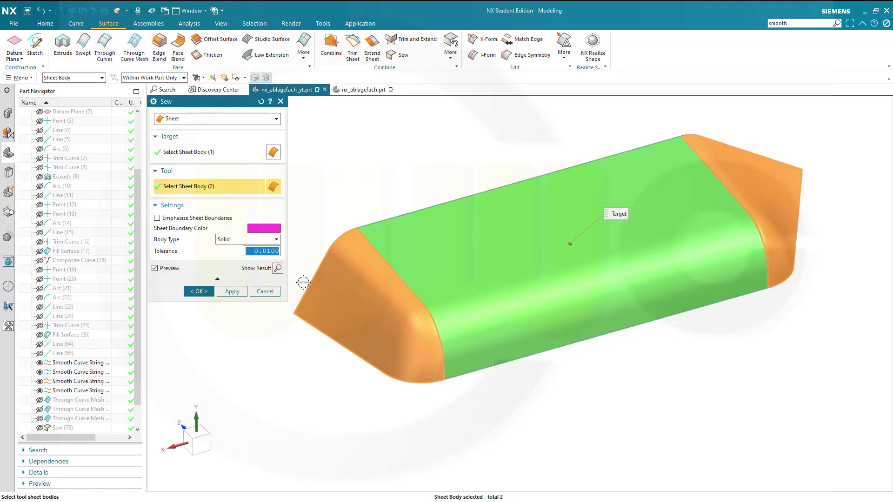
left_click(200, 291)
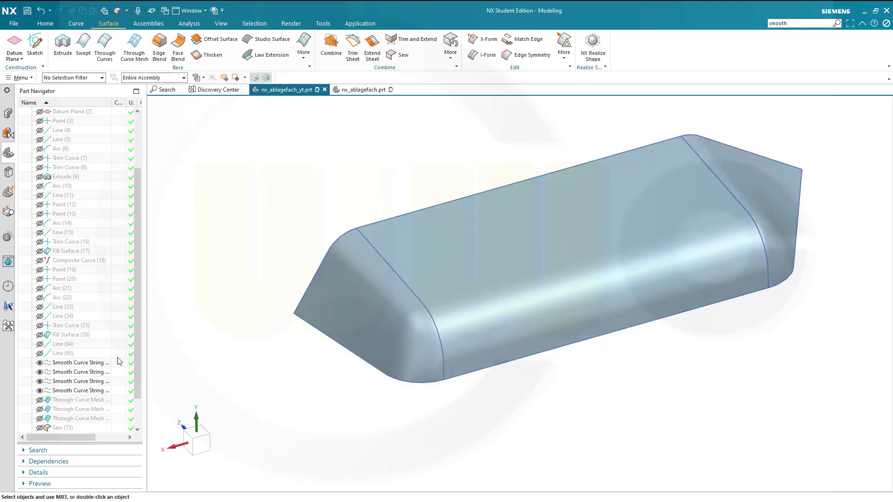
- Hide the four Smooth Curve String features so that only the sewn surface is displayed
left_click(40, 363)
left_click(40, 372)
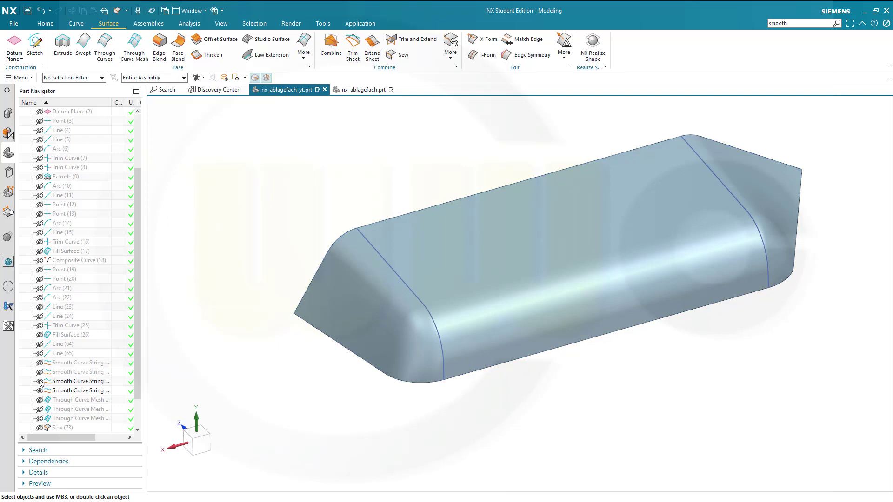
left_click(40, 381)
left_click(40, 390)
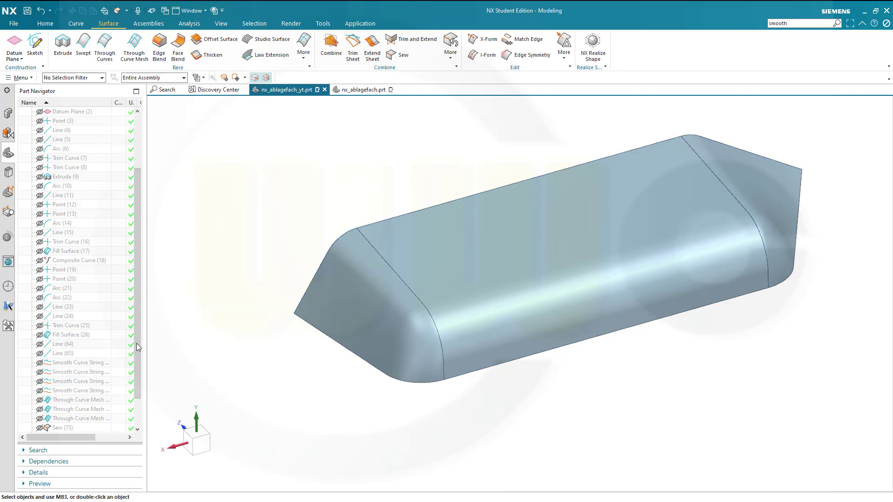
- Hide Sew (77), show the Fill Surface (26) body, and extract it as an associative body with Hide Original enabled
scroll(137, 370, "down", 2)
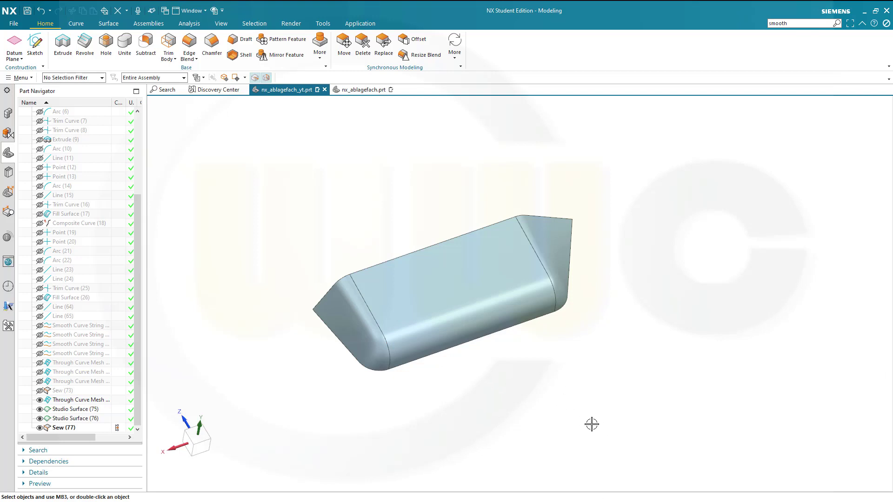
left_click(39, 428)
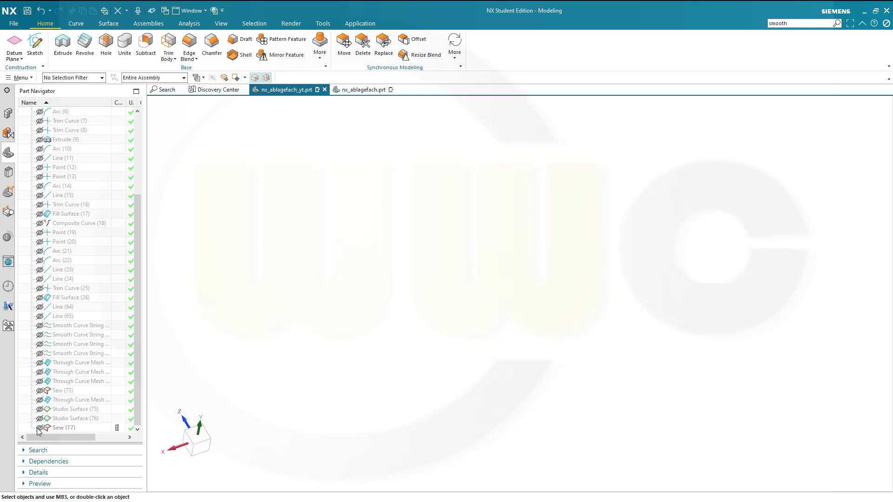
left_click(40, 298)
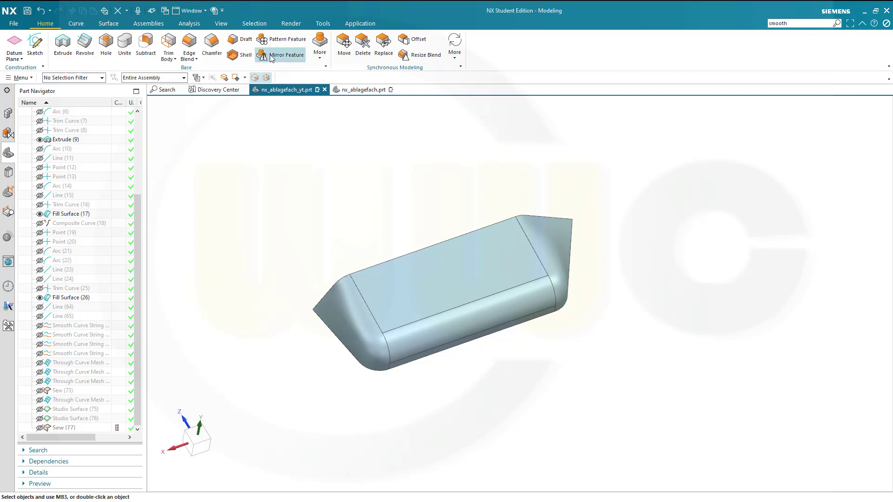
left_click(323, 59)
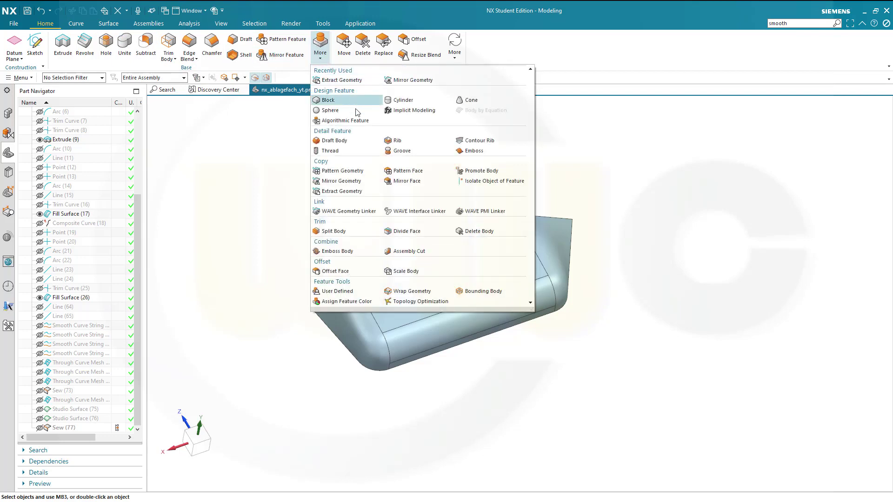
left_click(340, 191)
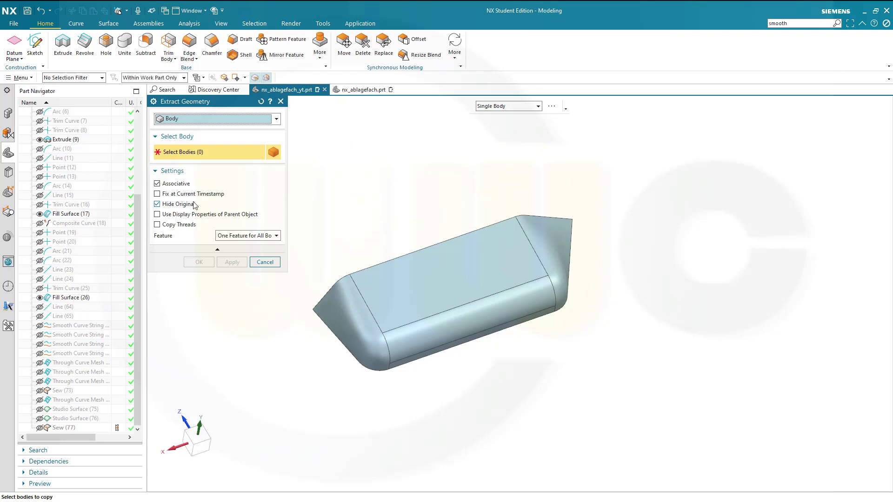
left_click(414, 294)
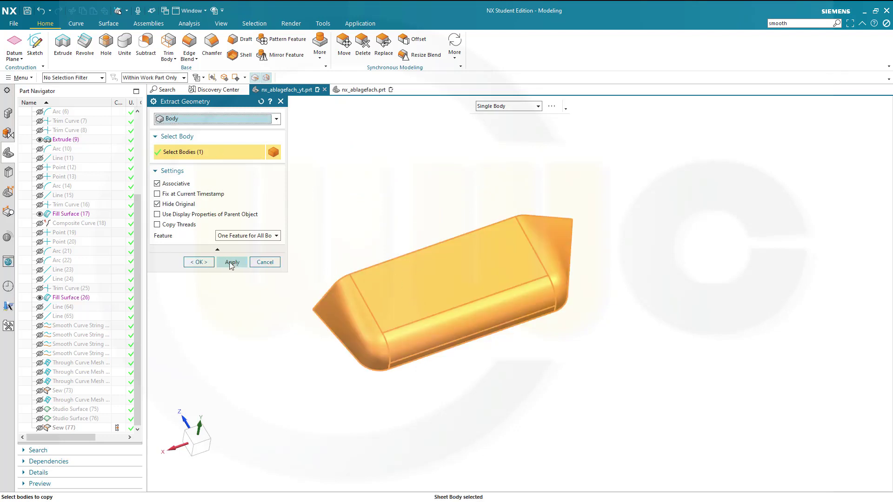
left_click(199, 262)
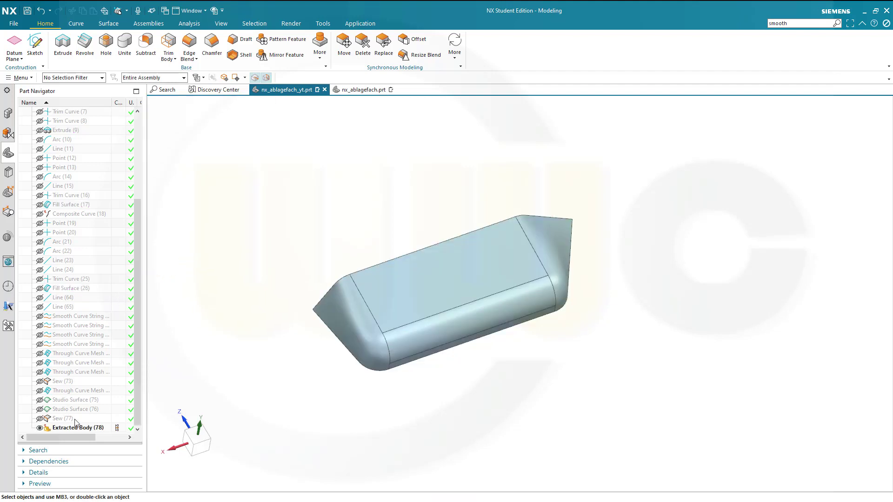
- Hide the extracted body, briefly display Sew (73), and switch the display to Sew (77)
left_click(40, 429)
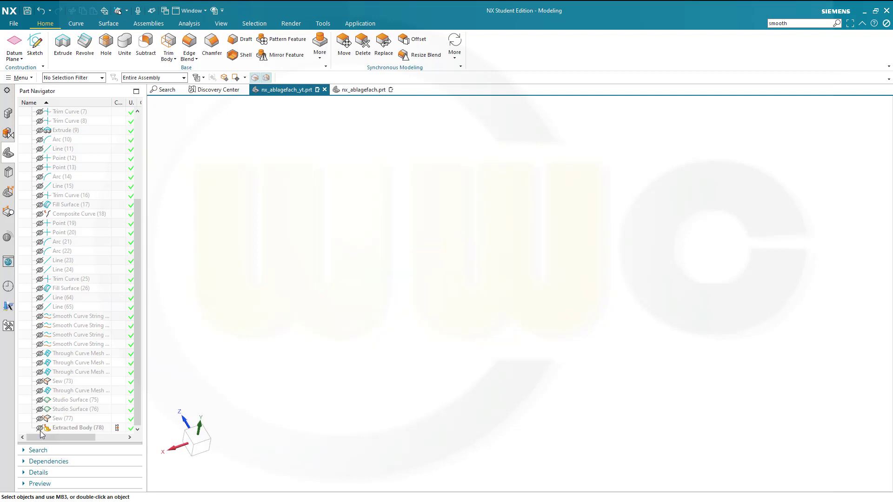
left_click(40, 382)
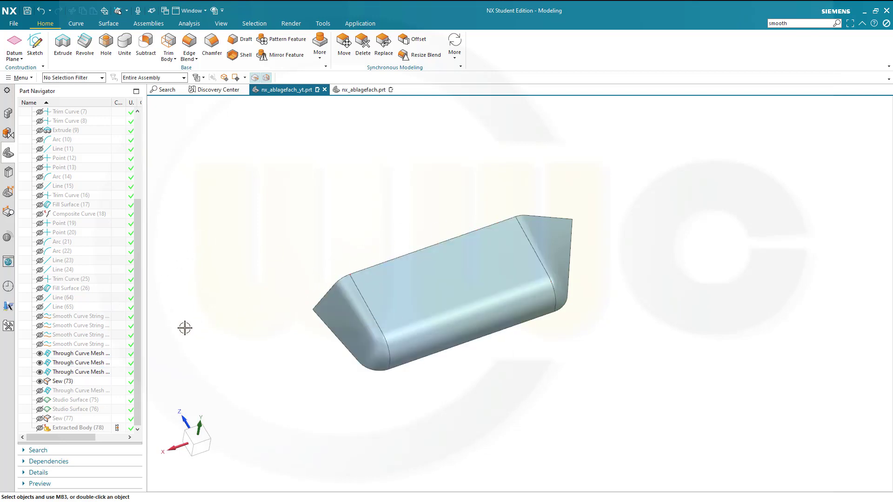
left_click(41, 381)
left_click(40, 419)
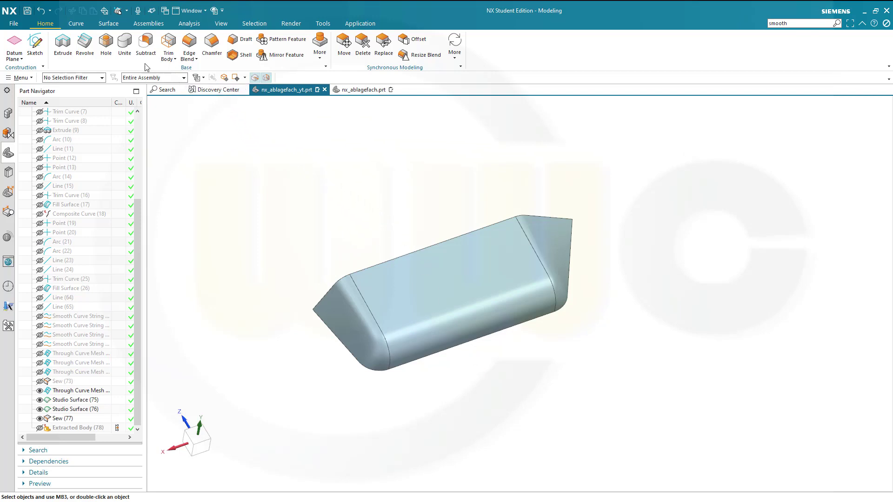
- Extract the Sew (77) sheet body as an associative copy with the original hidden
left_click(322, 59)
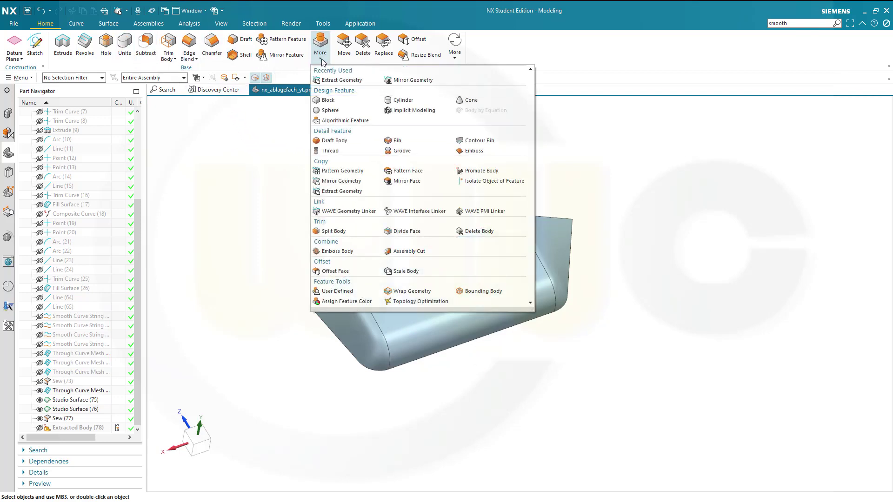
left_click(334, 192)
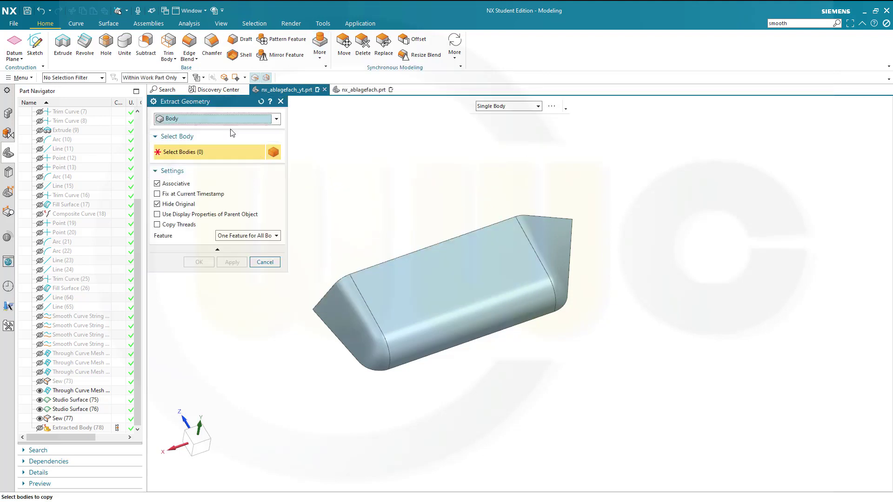
left_click(446, 277)
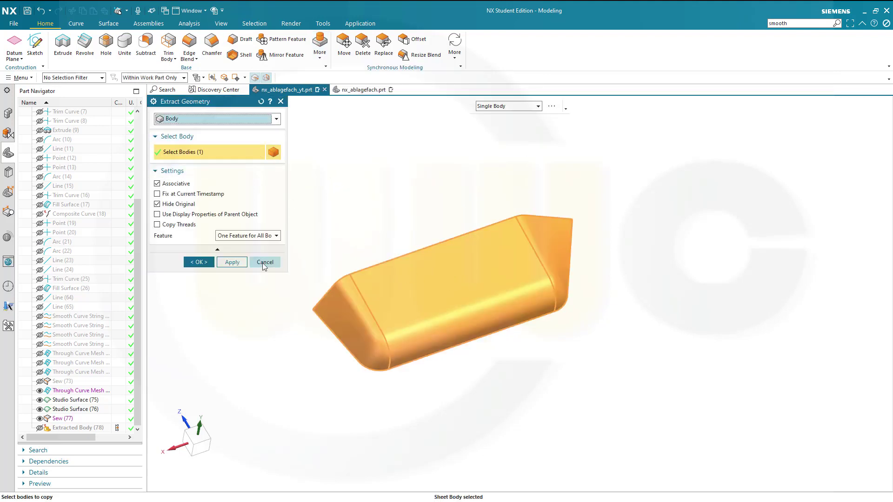
left_click(199, 262)
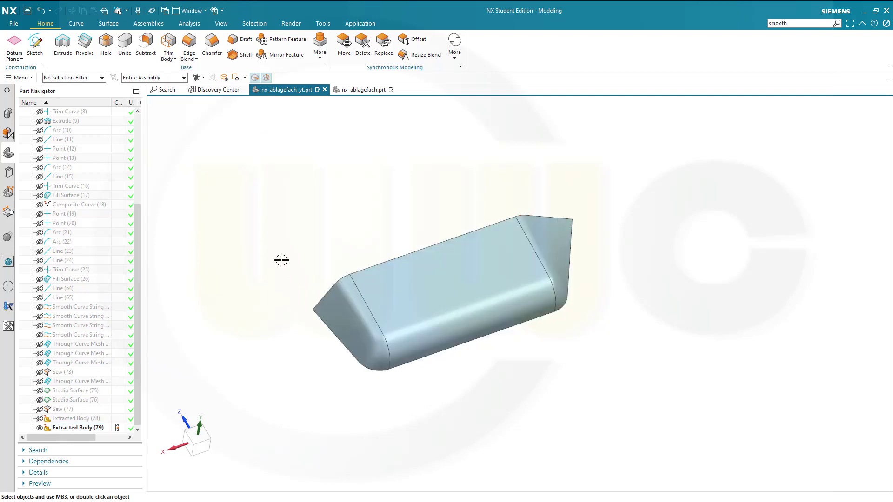
- Create a copy of Extracted Body (79) with Move Object, using Distance motion in the negative Z direction and Copy Original
left_click(31, 78)
mouse_move(35, 99)
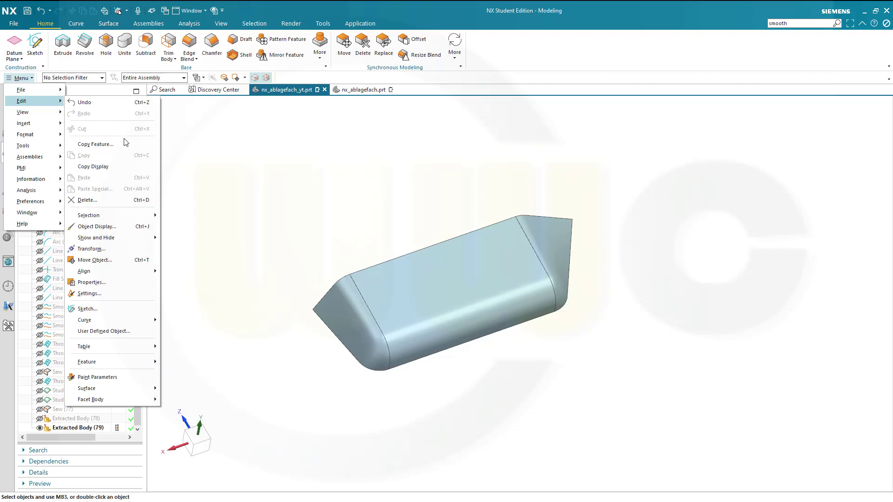
left_click(107, 260)
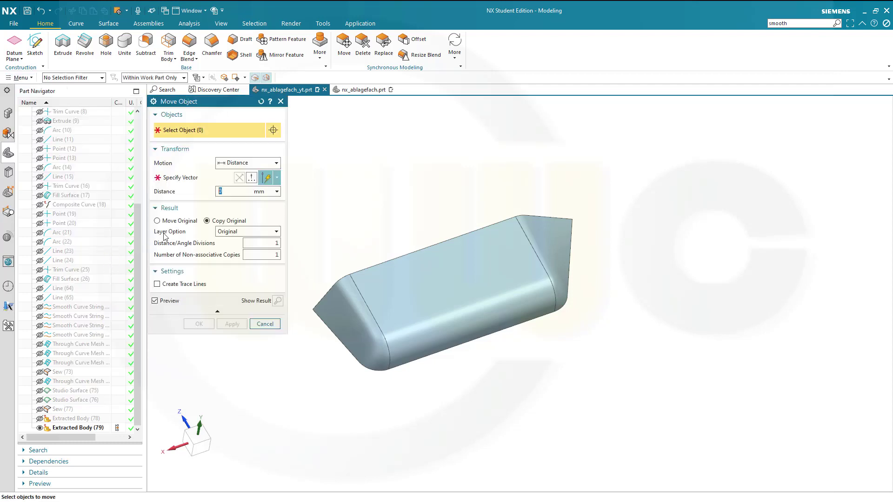
left_click(382, 291)
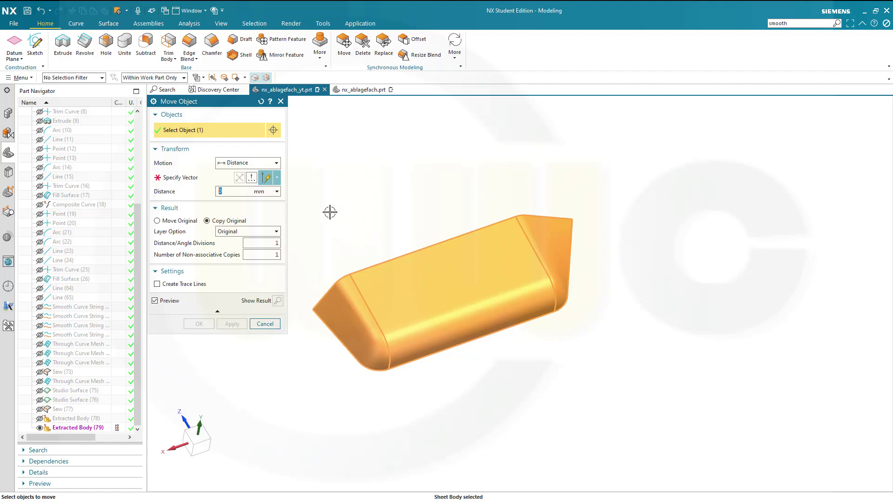
left_click(180, 181)
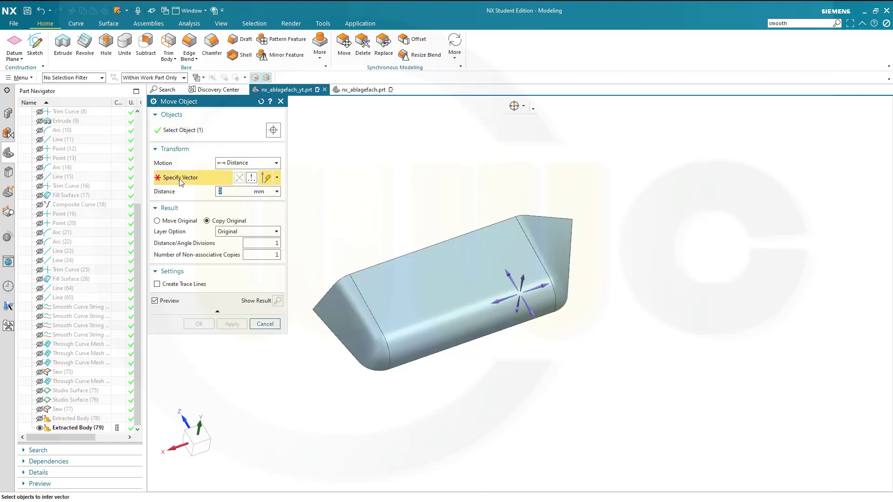
left_click(535, 310)
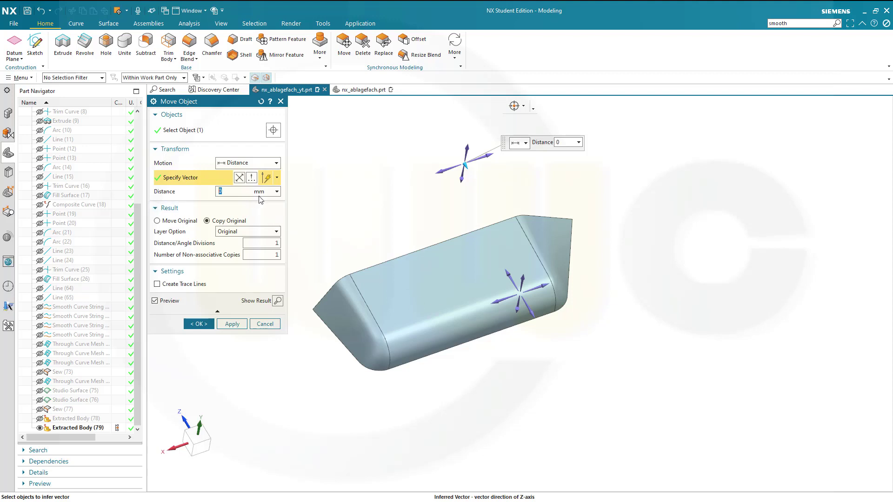
type("00")
left_click(199, 324)
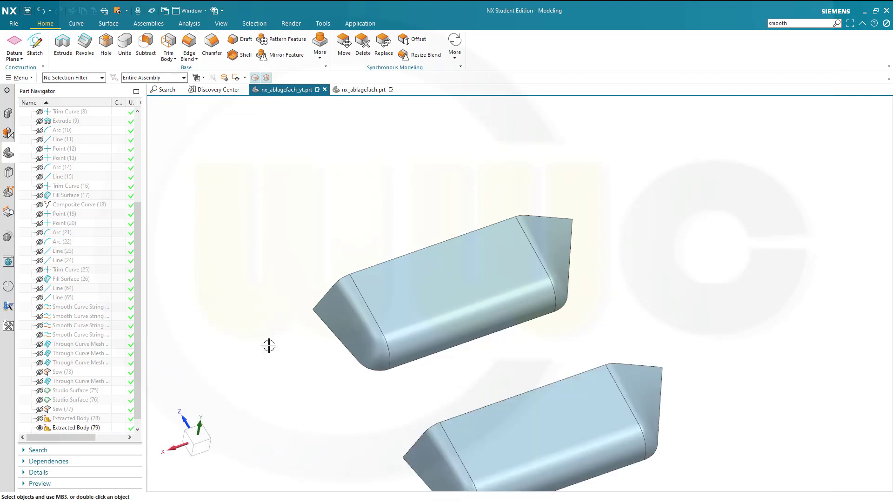
- Hide Extracted Body (79) and show Extracted Body (78) in its place
scroll(347, 325, "up", 2)
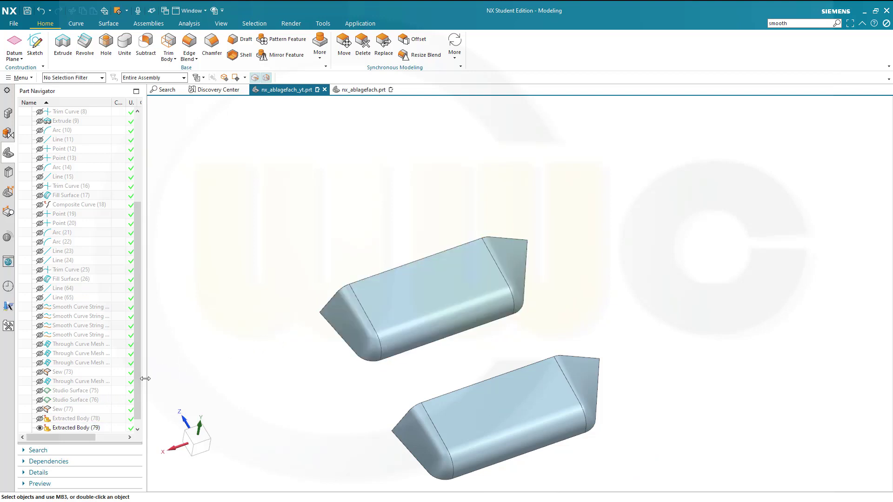
scroll(111, 421, "down", 1)
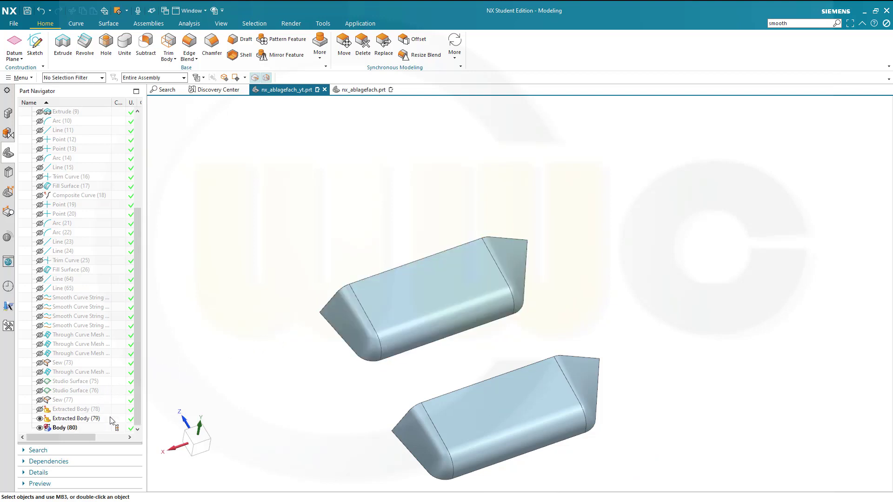
left_click(40, 422)
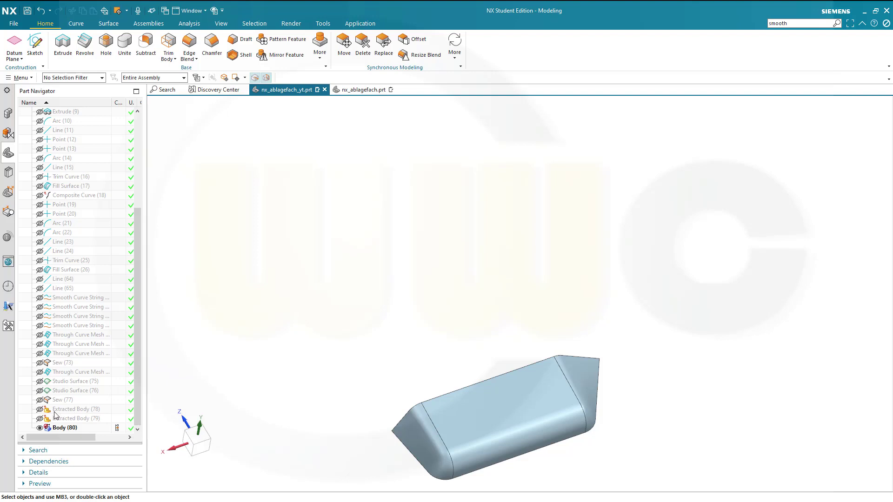
left_click(40, 410)
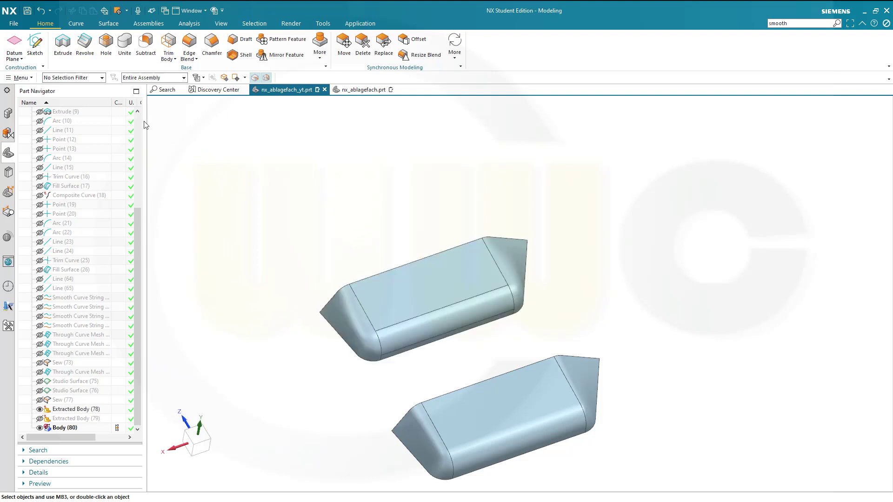
- Create a copy of Extracted Body (78) with Move Object, using Distance motion in the positive Z direction and Copy Original
left_click(118, 11)
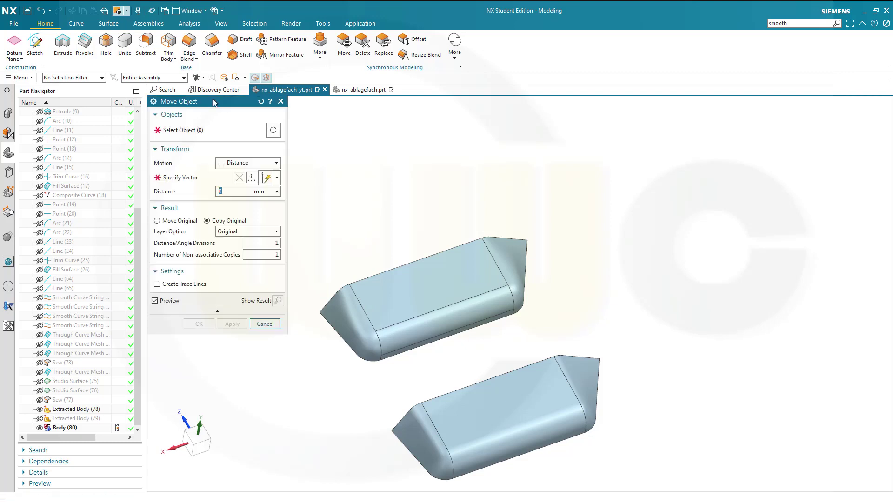
left_click(401, 291)
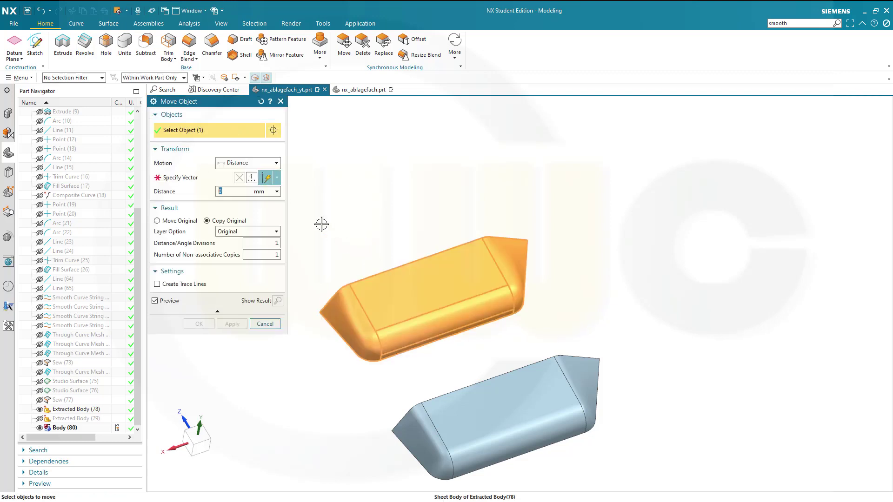
left_click(513, 275)
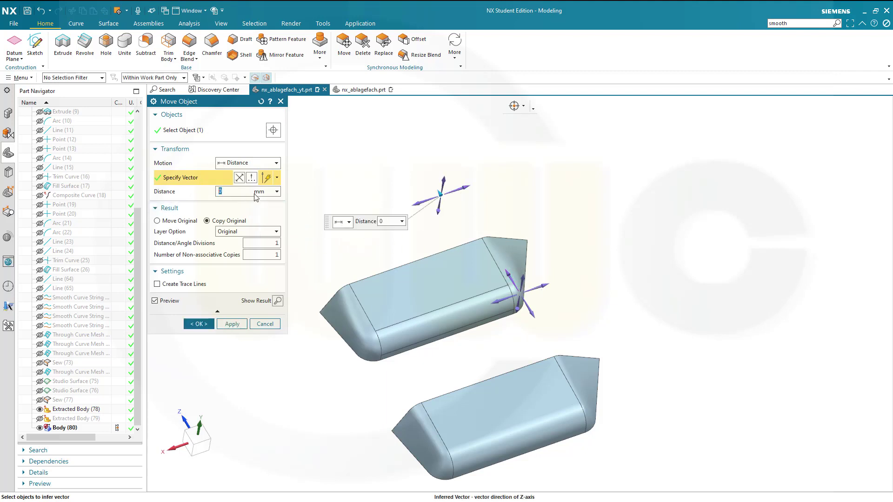
type("55")
type("00")
left_click(199, 327)
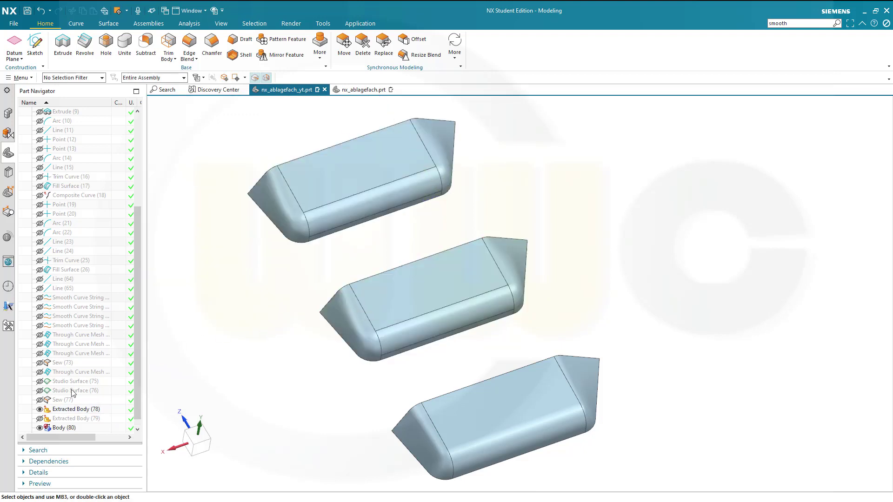
- Hide Extracted Body (78) and show Sew (73) between the two moved copies
left_click(40, 410)
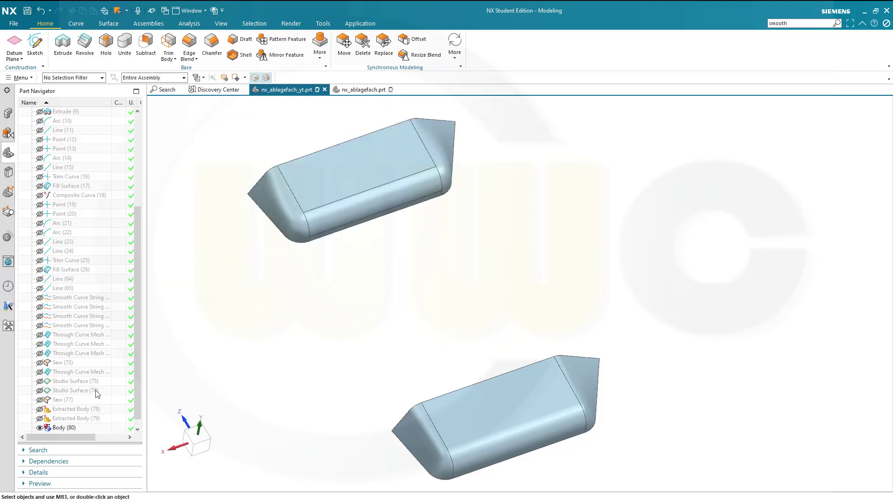
left_click(40, 363)
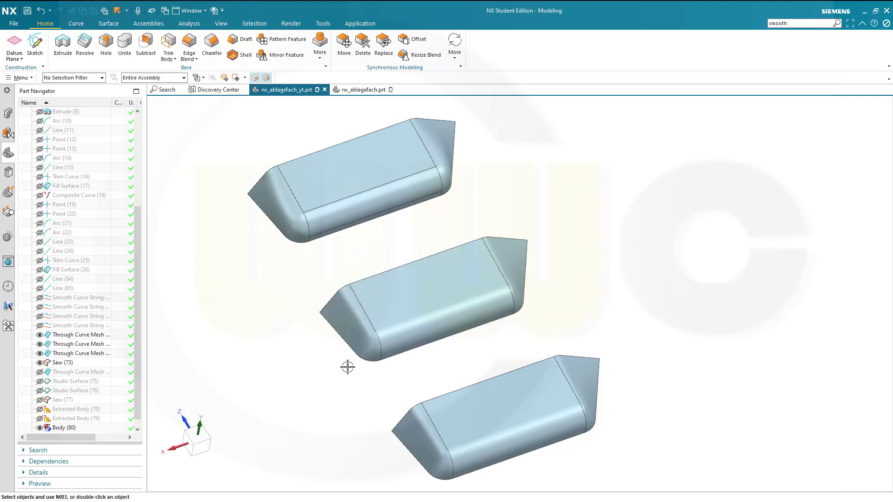
middle_click_drag(605, 346, 629, 330)
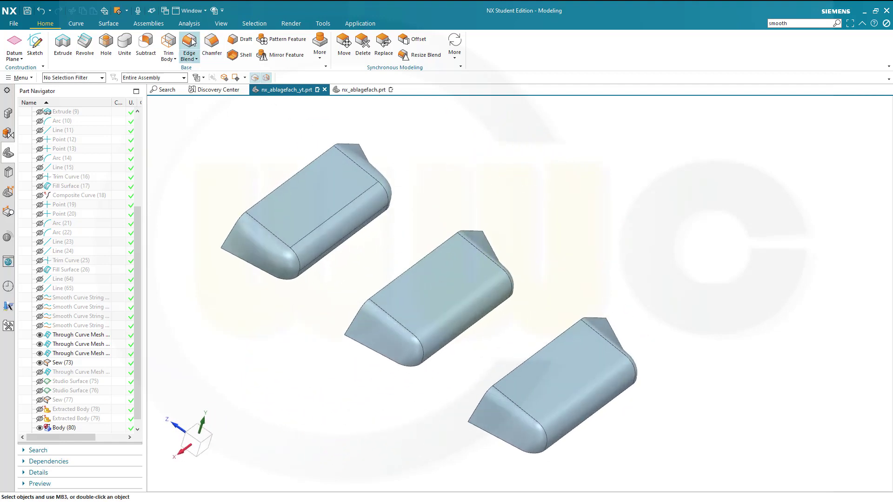
- Run a Section Analysis with uniform XYZ-plane sections at 50 spacing on Body (81), Body (80) and Sew (73)
left_click(189, 23)
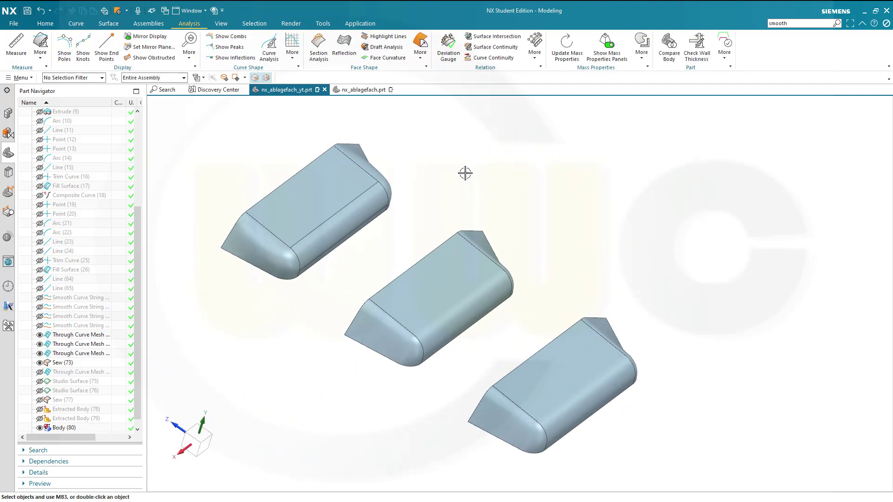
middle_click_drag(464, 174, 450, 160)
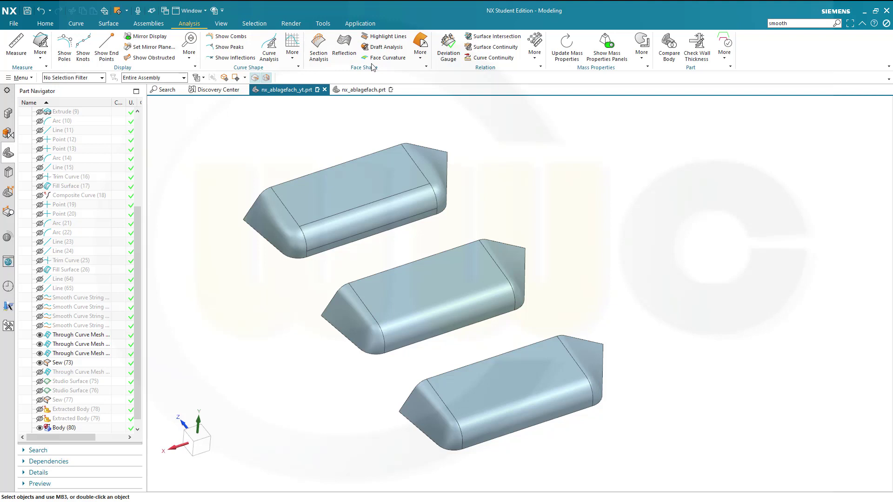
left_click(319, 47)
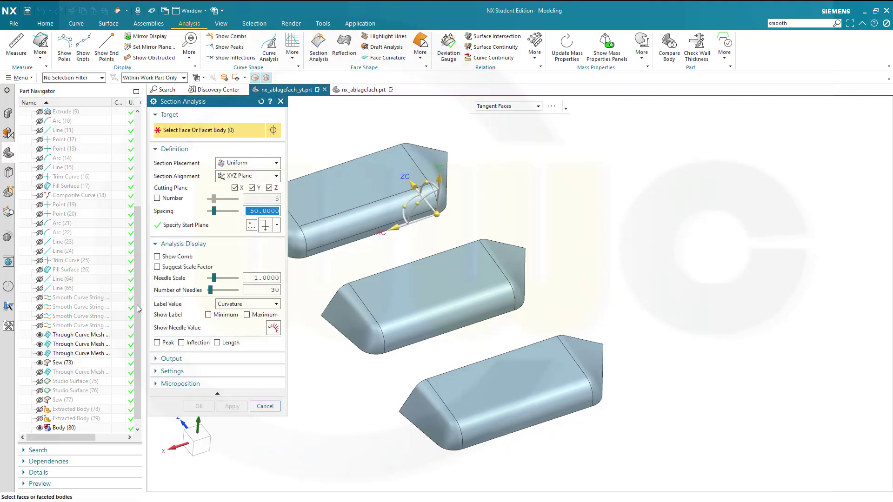
left_click(73, 425)
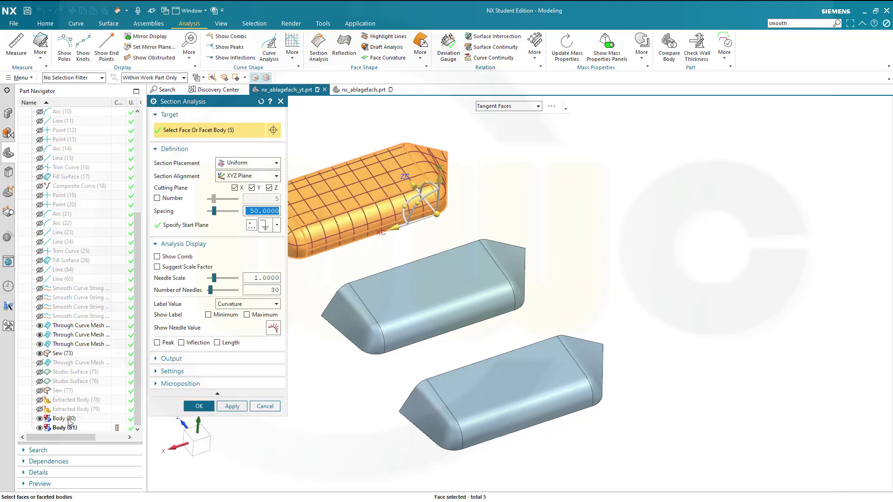
left_click(70, 420)
left_click(62, 355)
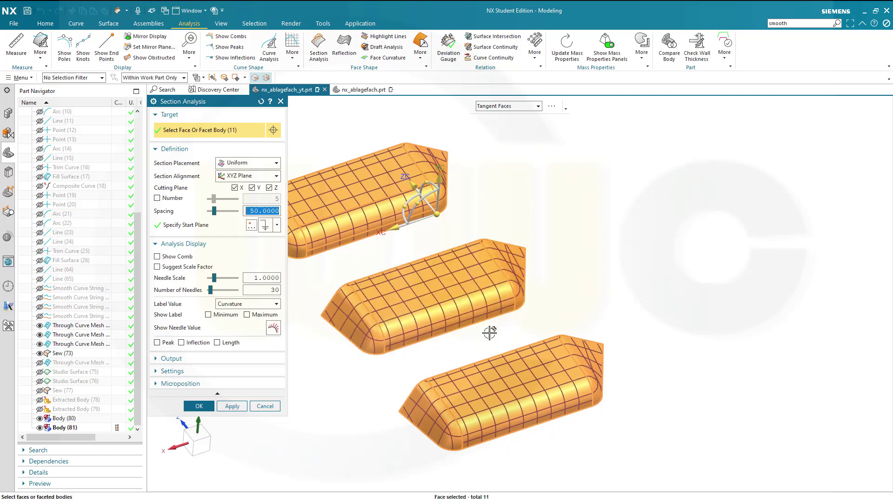
- Examine the section curves on all three surface variants from several angles and close the analysis without saving it
middle_click_drag(622, 305, 630, 359)
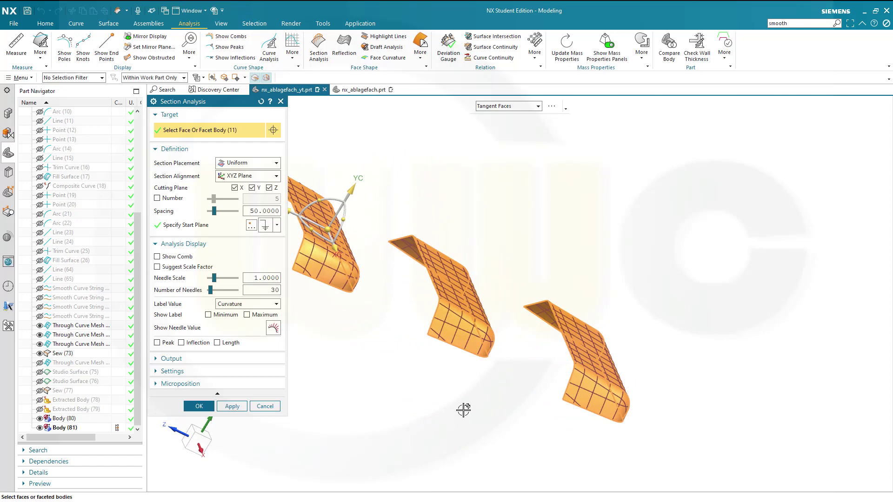
middle_click_drag(463, 410, 460, 351)
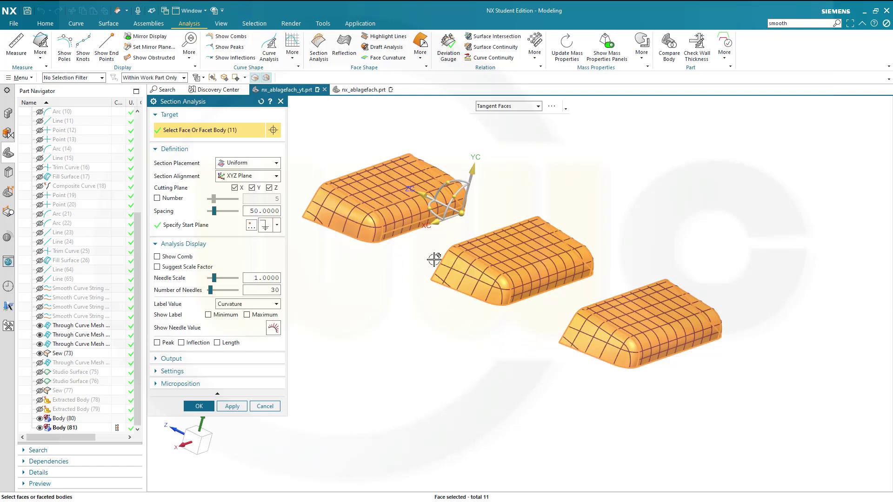
middle_click_drag(489, 311, 316, 363)
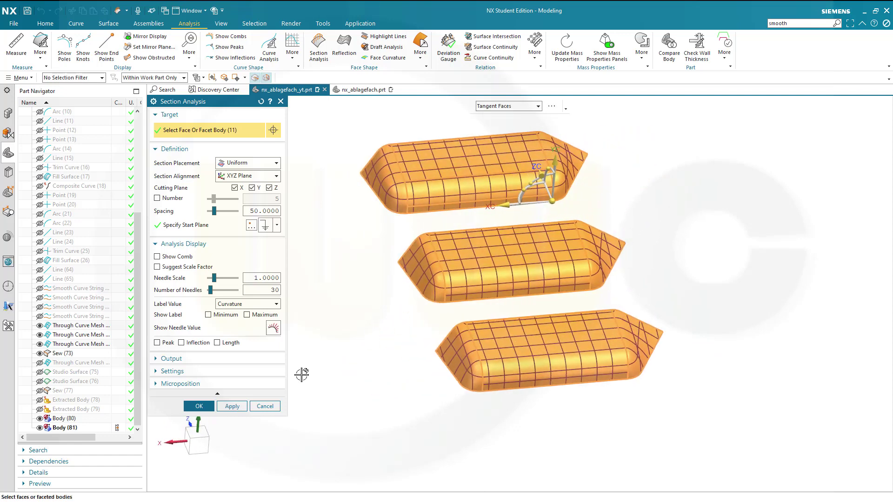
left_click(264, 406)
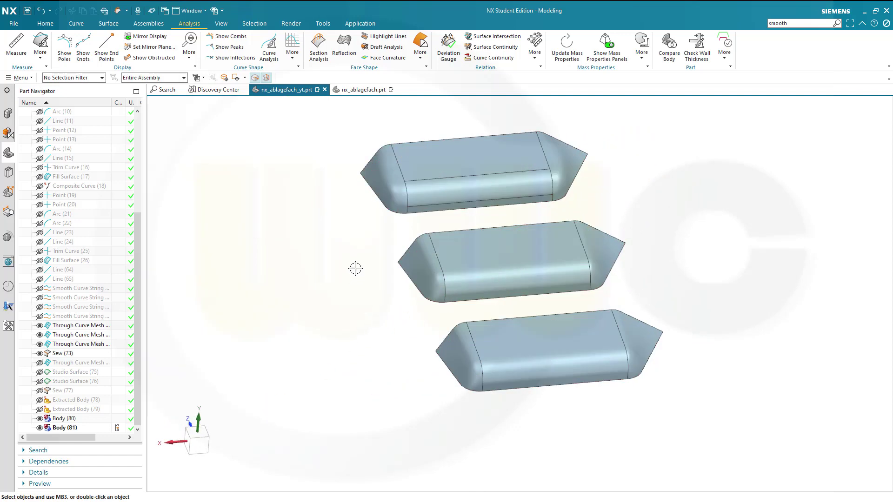
- Preview a Gaussian Face Curvature Analysis as a color plot on Body (81) and Body (80), and cancel it
middle_click_drag(357, 267, 373, 256)
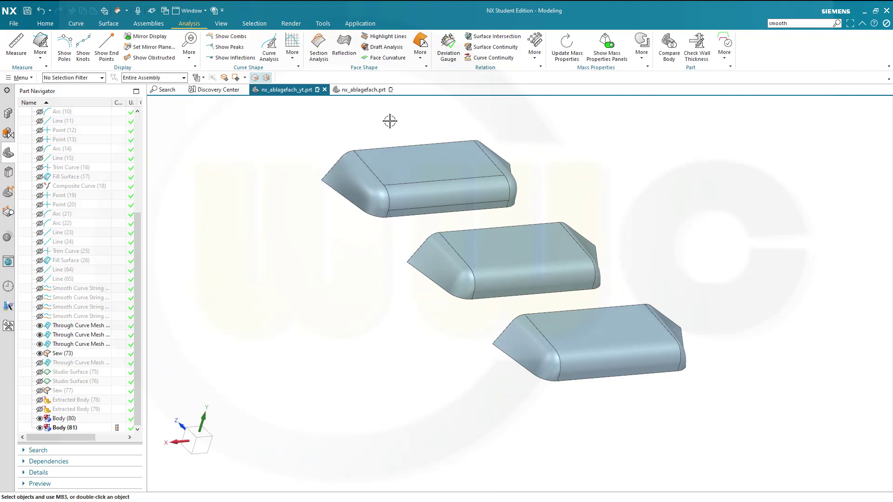
left_click(387, 57)
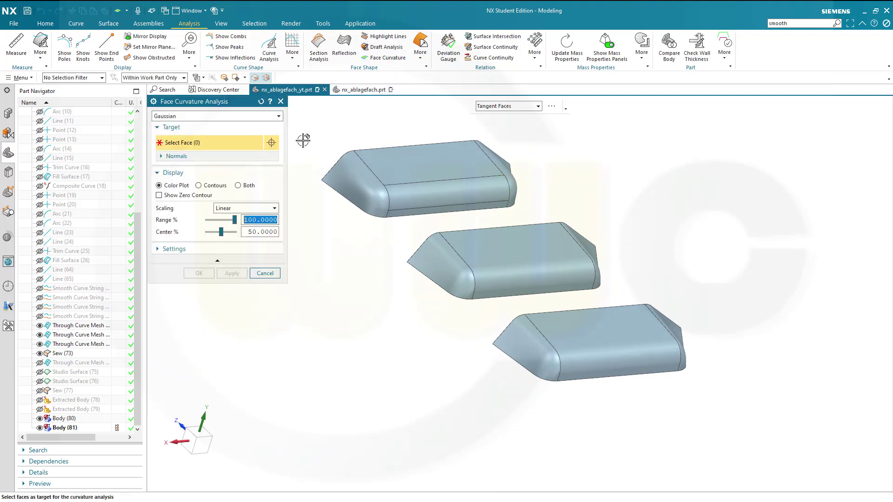
left_click(79, 429)
left_click(72, 420)
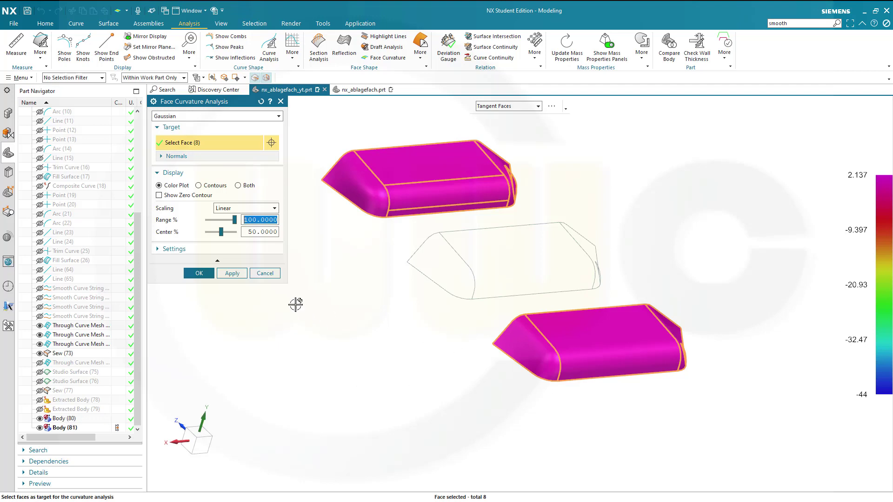
left_click(264, 274)
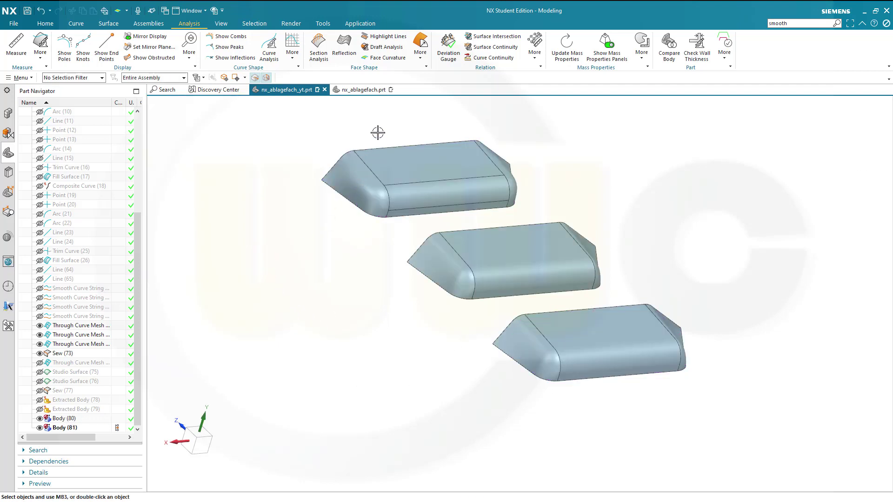
- Preview the Gaussian Face Curvature Analysis on Body (80) alone and cancel it
left_click(388, 57)
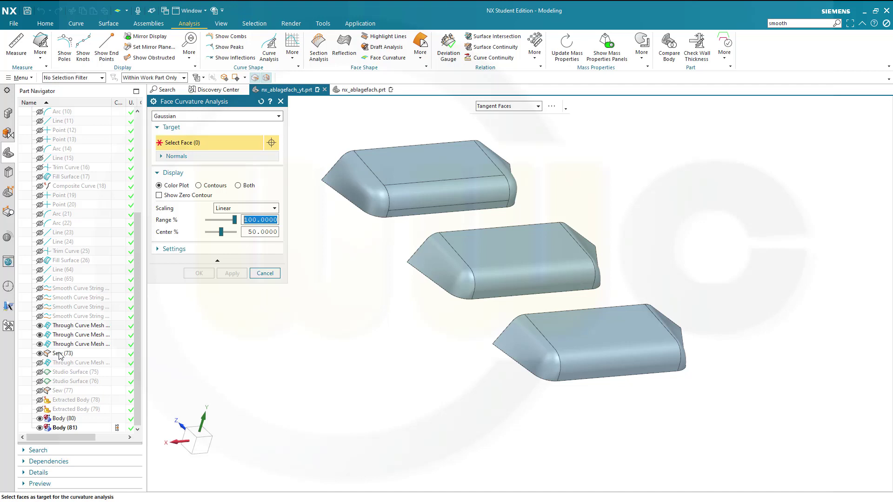
left_click(64, 420)
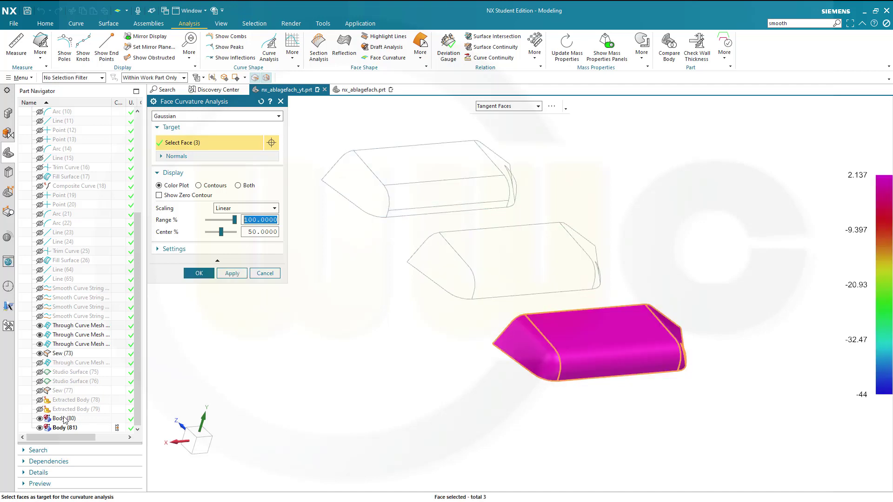
left_click(262, 274)
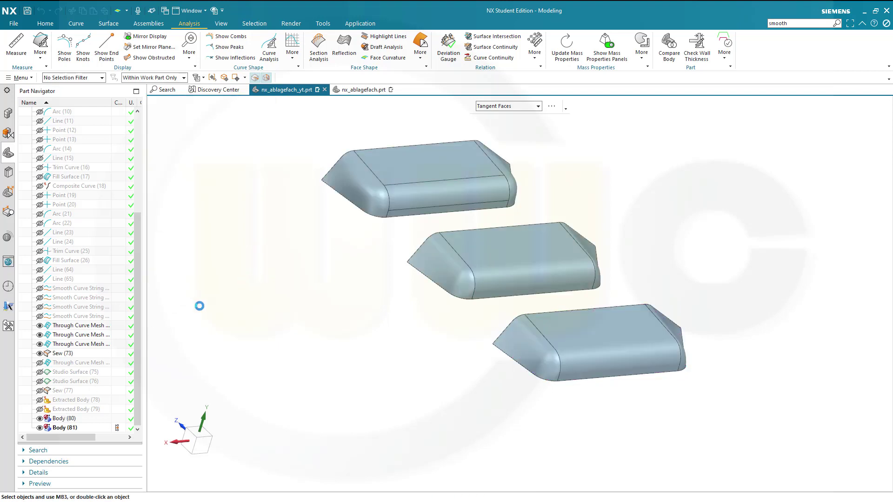
- Preview a Gaussian Face Curvature Analysis as a color plot on Body (81) alone and cancel it
left_click(64, 428)
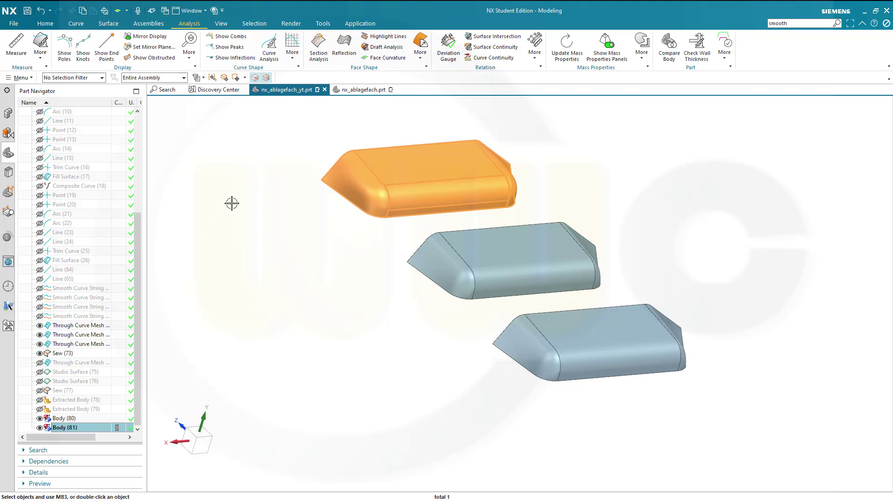
left_click(387, 60)
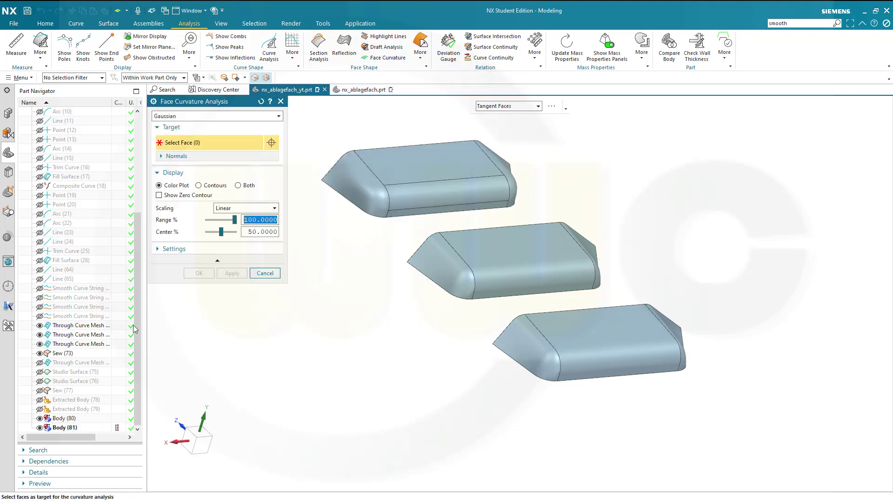
left_click(71, 420)
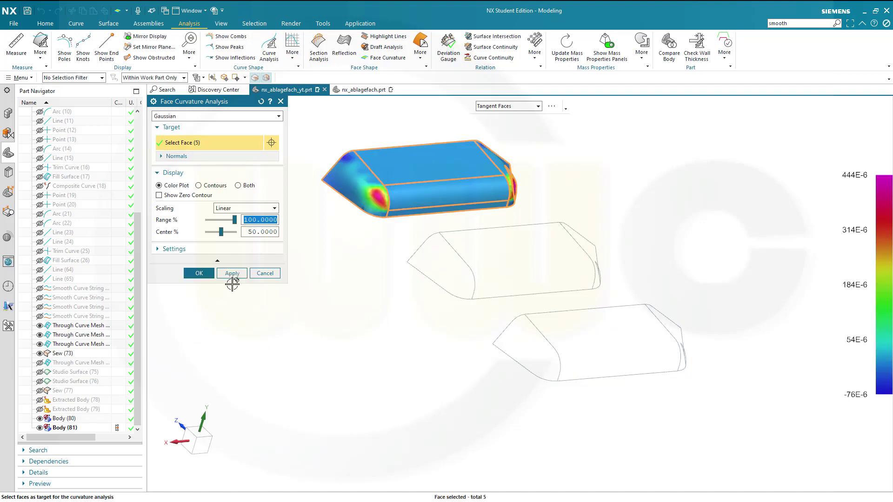
left_click(264, 273)
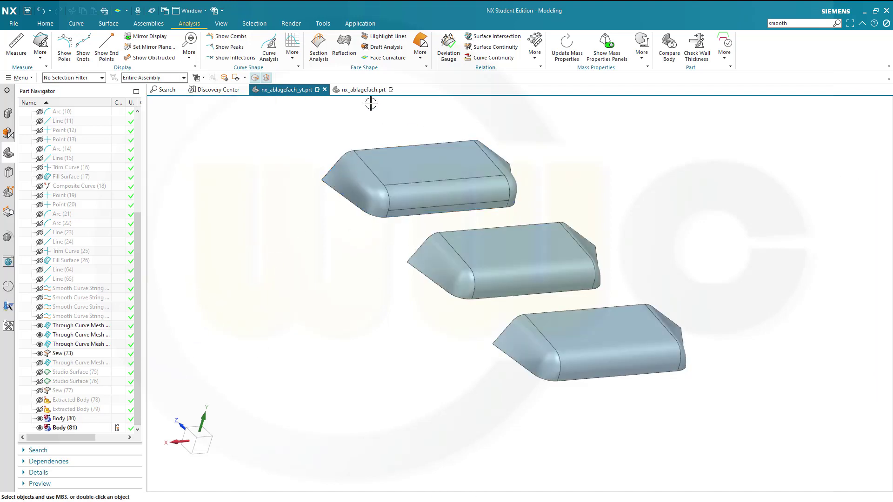
- Display the Gaussian face curvature color plot for only Body (80), then close the analysis without saving it
left_click(382, 58)
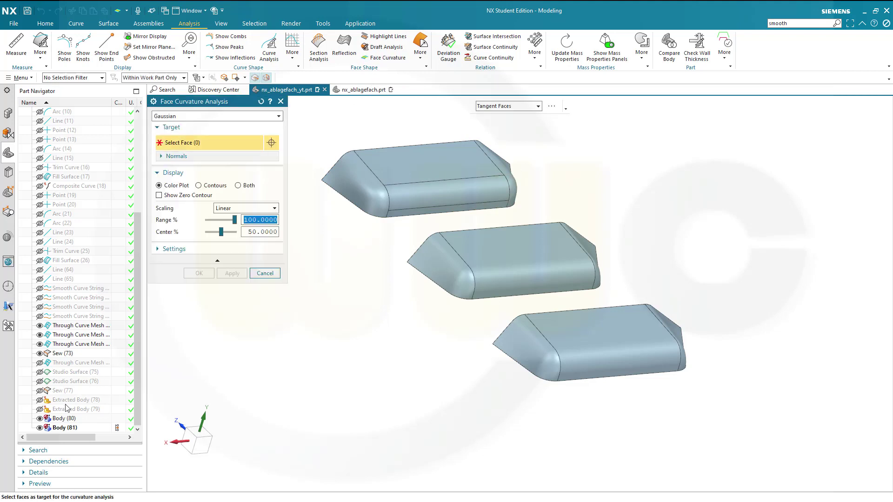
left_click(59, 419)
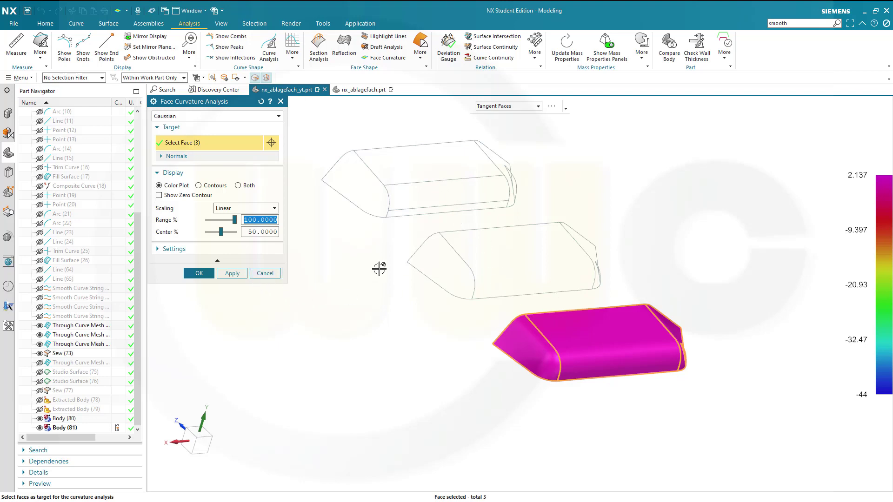
left_click(265, 274)
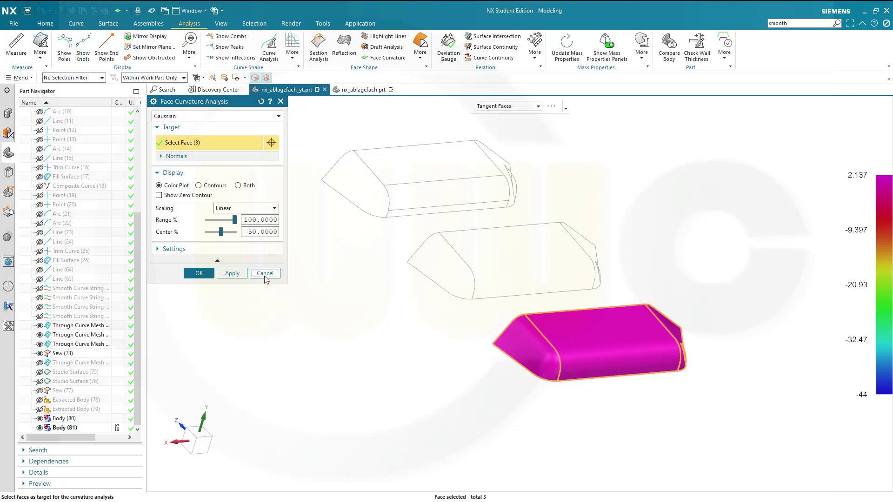
- Preview the Gaussian face curvature color plot on Sew (73) alone and cancel the analysis
left_click(380, 59)
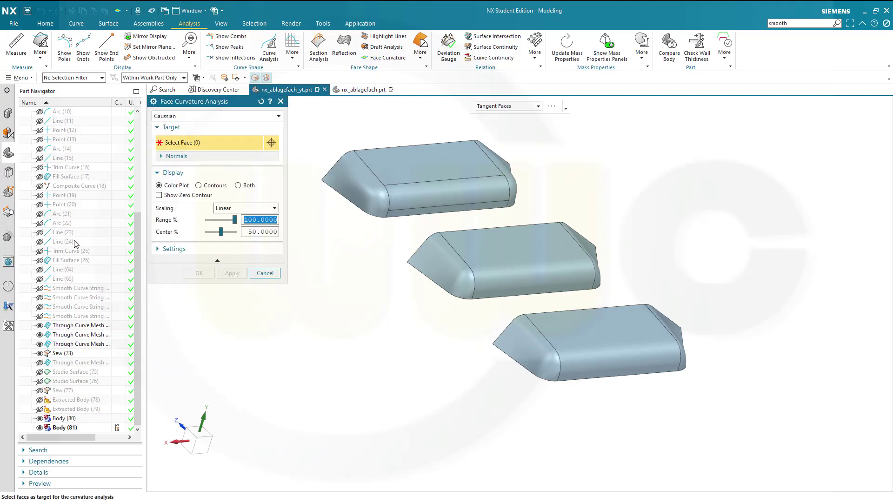
left_click(60, 356)
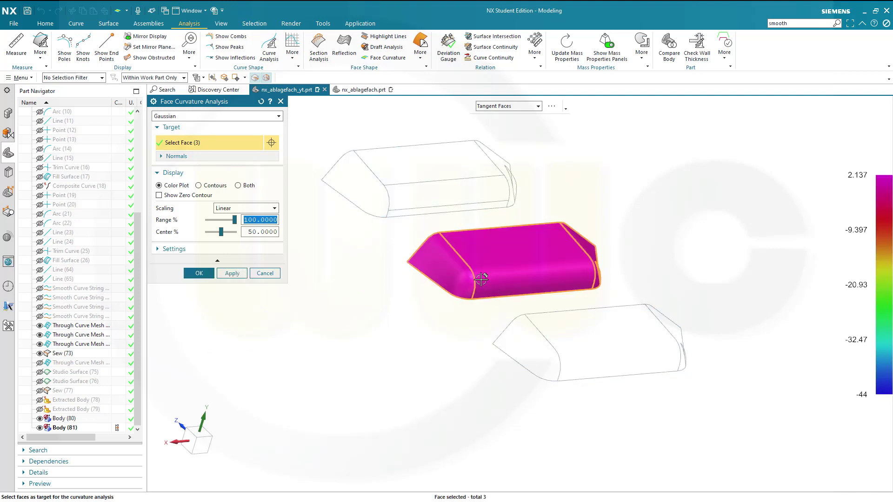
left_click(266, 275)
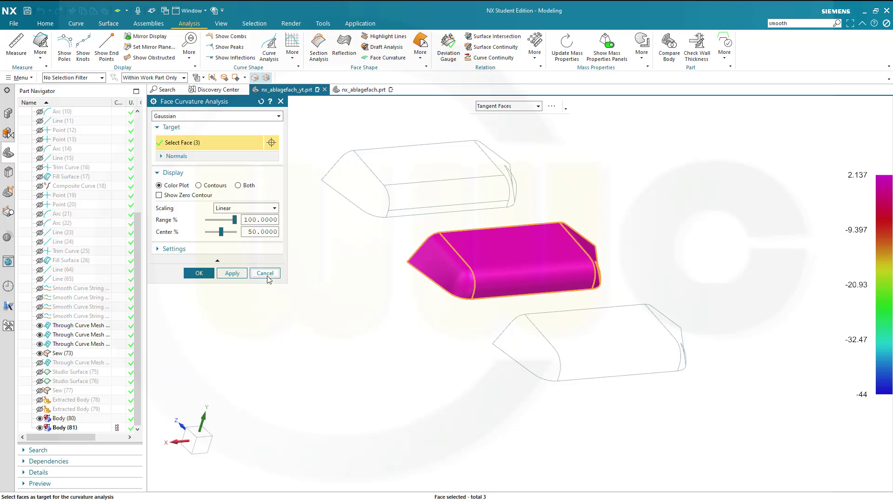
mouse_move(647, 227)
middle_mouse_down()
mouse_move(608, 236)
mouse_move(617, 213)
mouse_move(650, 219)
mouse_move(647, 228)
middle_mouse_up()
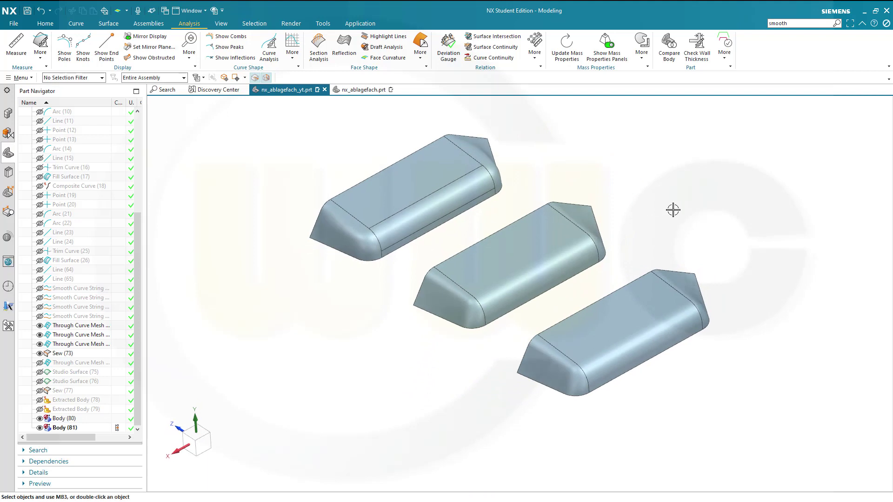